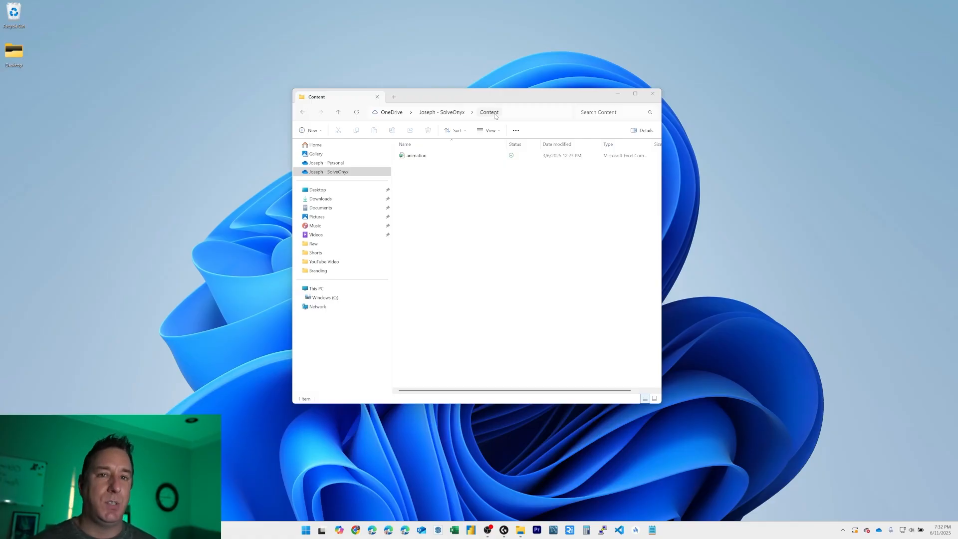
Step: Switch to Power BI Desktop, start a blank report and expand the Data pane
left_click(471, 530)
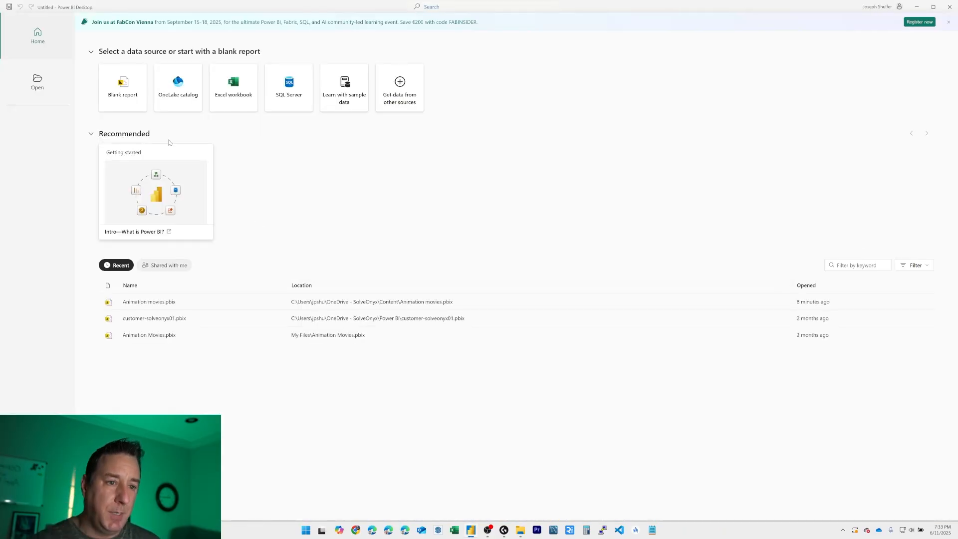
left_click(130, 85)
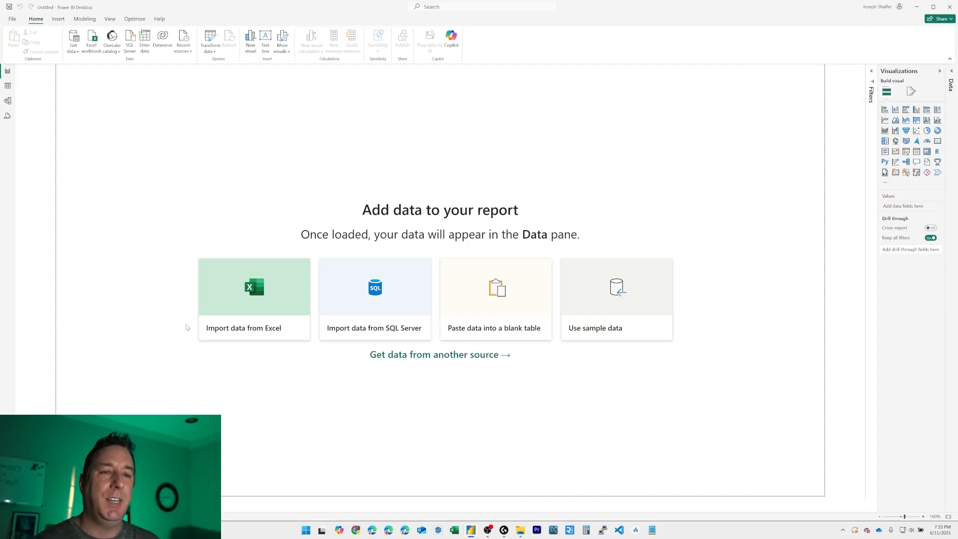
left_click(952, 73)
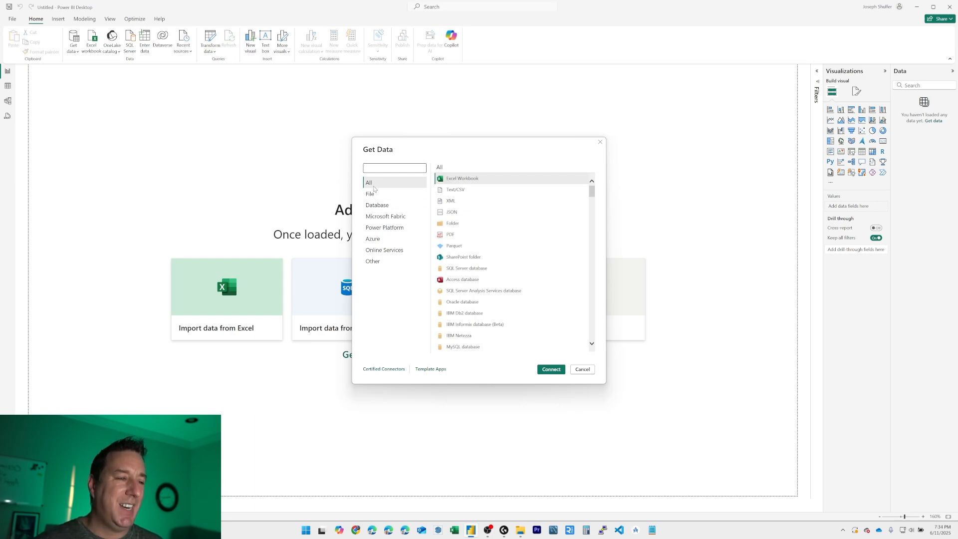
Step: Connect to a Text/CSV data source and open the animation file from the Content folder
left_click(458, 190)
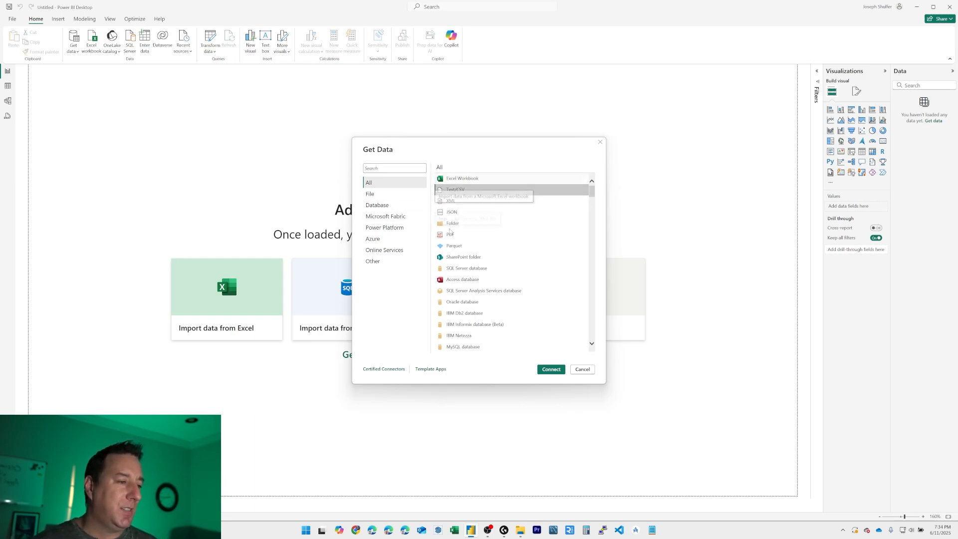
left_click(552, 370)
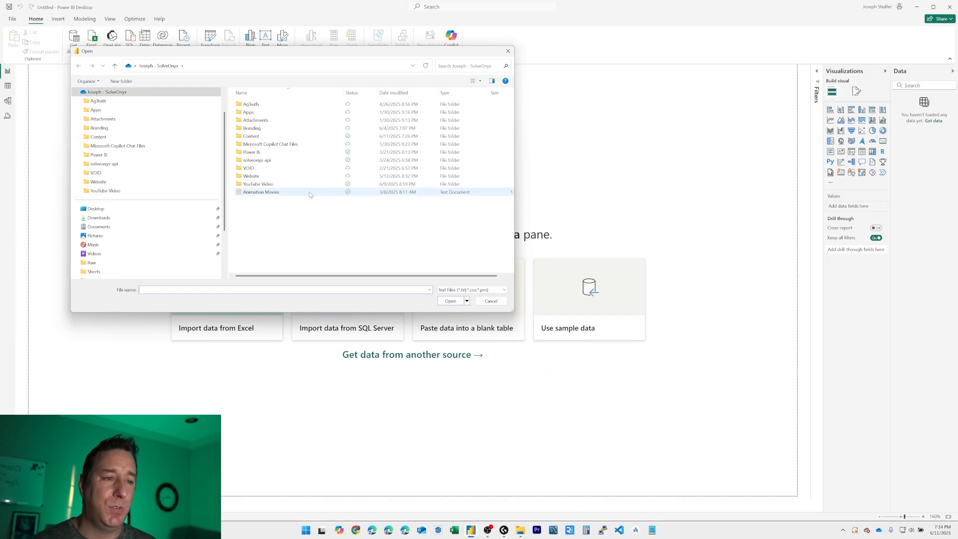
double_click(260, 136)
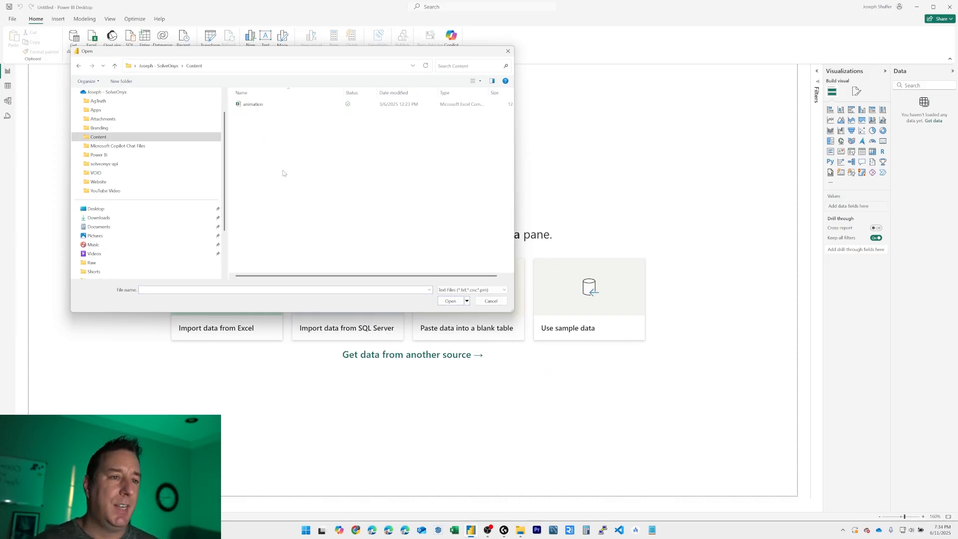
double_click(252, 105)
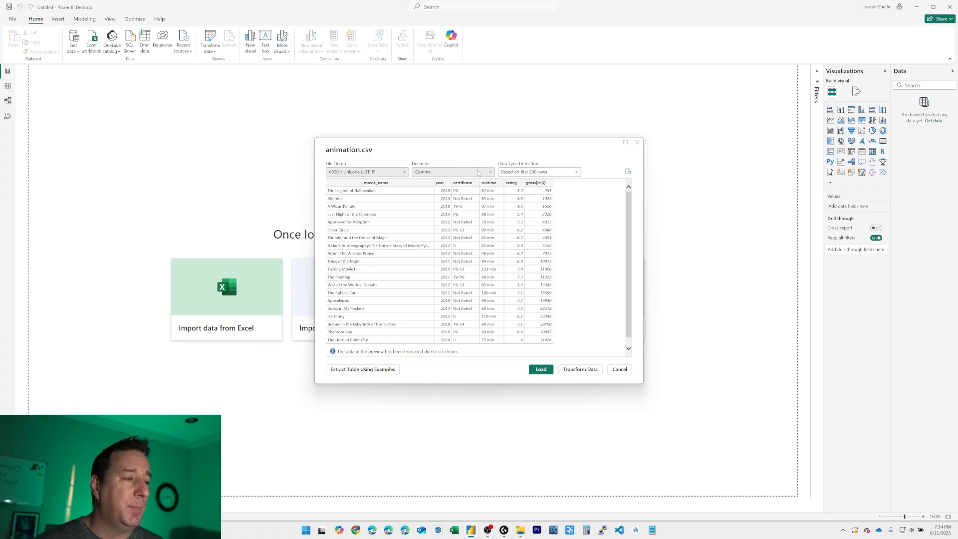
Step: Look through the animation.csv preview and open the data for transformation in Power Query Editor
scroll(472, 222, "down", 1)
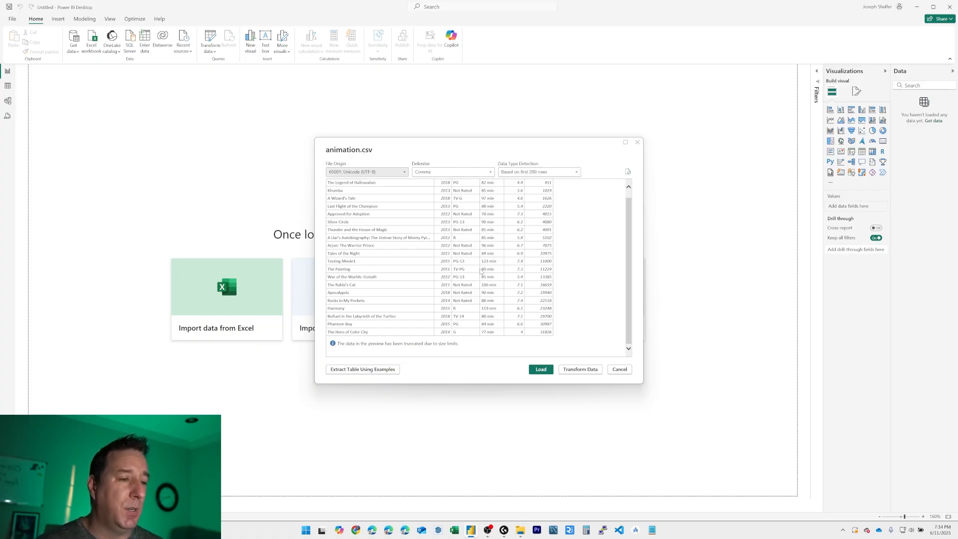
scroll(482, 257, "up", 1)
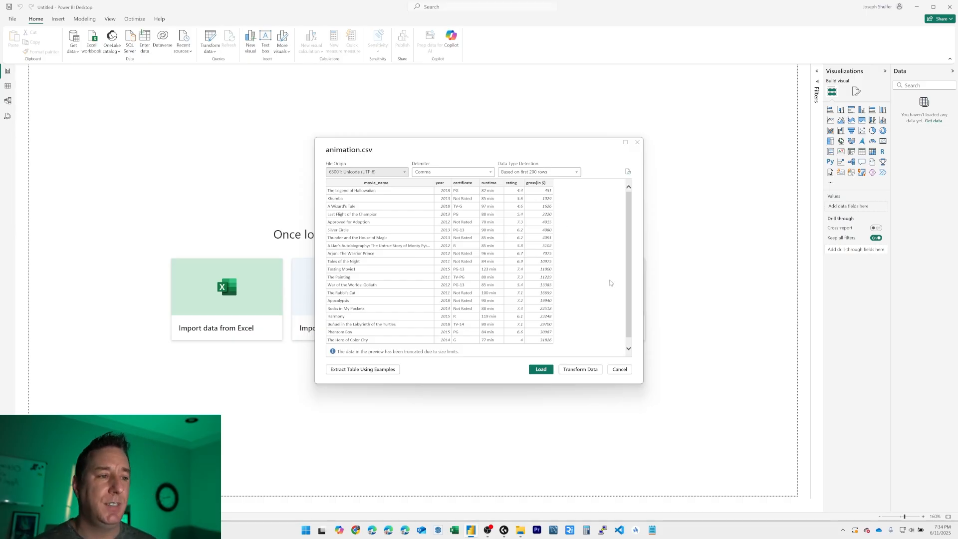
left_click(584, 370)
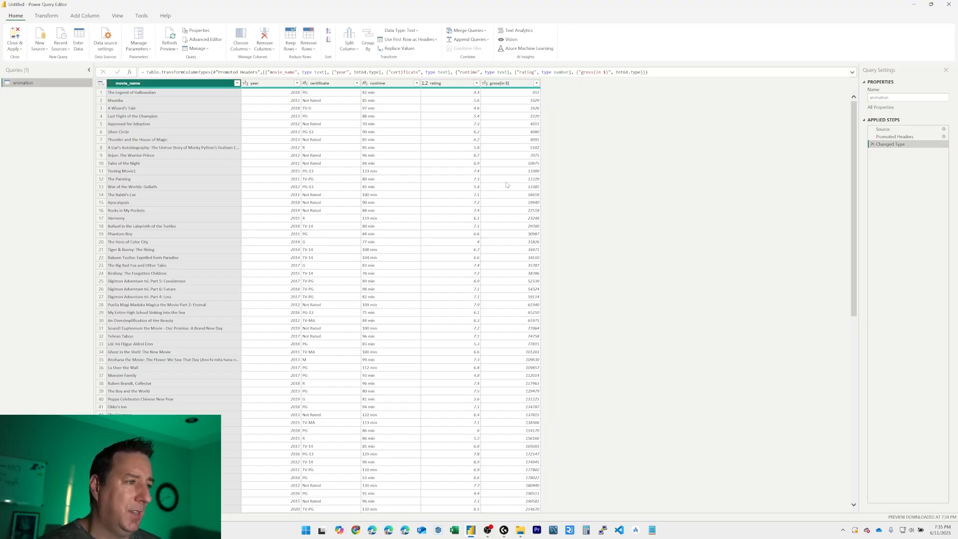
Step: Try sorting the gross(in $) column in descending order and remove the resulting sort step from the query
left_click(538, 83)
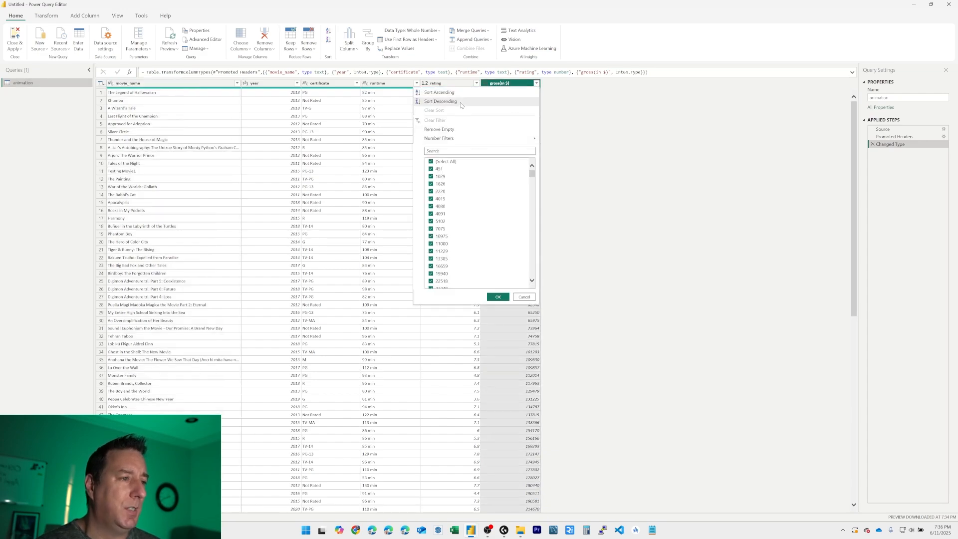
left_click(441, 101)
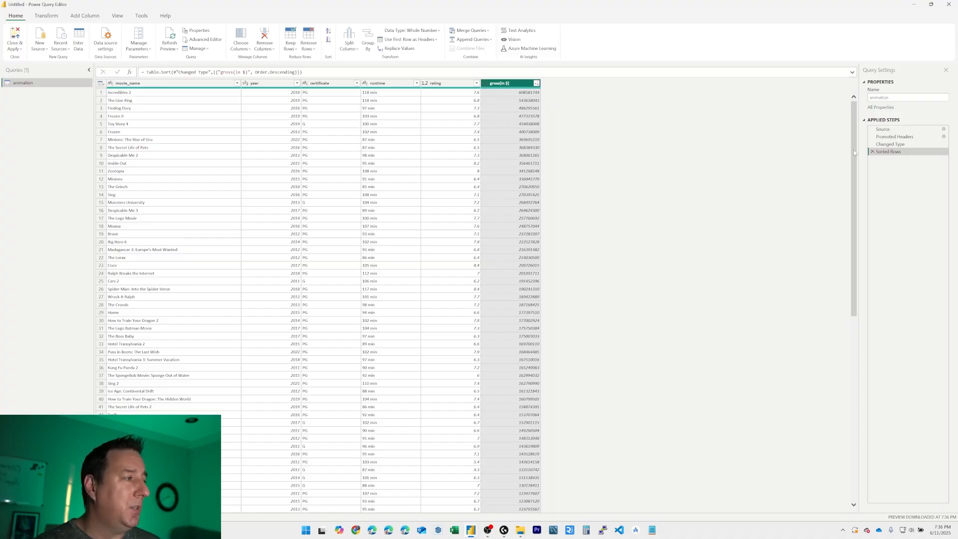
left_click(872, 151)
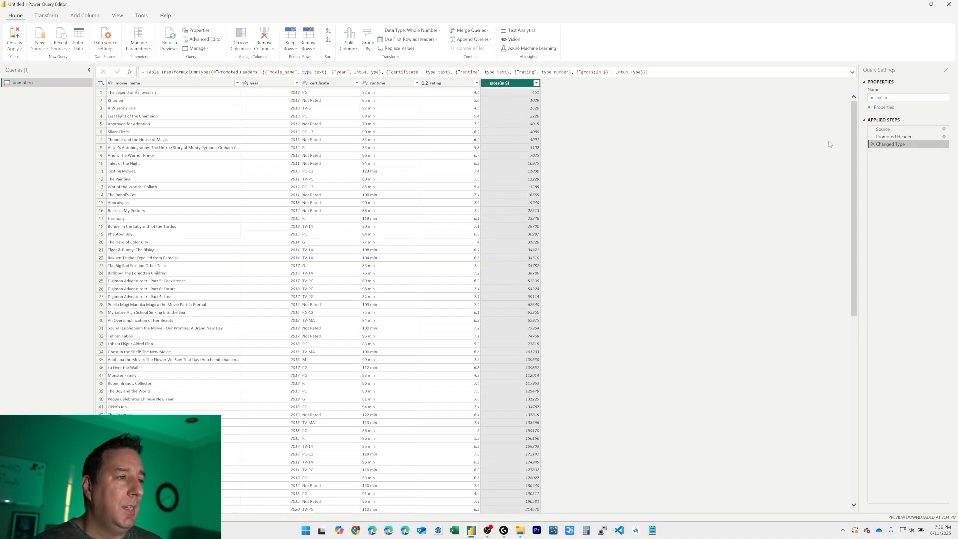
Step: Change the gross(in $) column's data type to fixed decimal number, replacing the existing type conversion
left_click(485, 84)
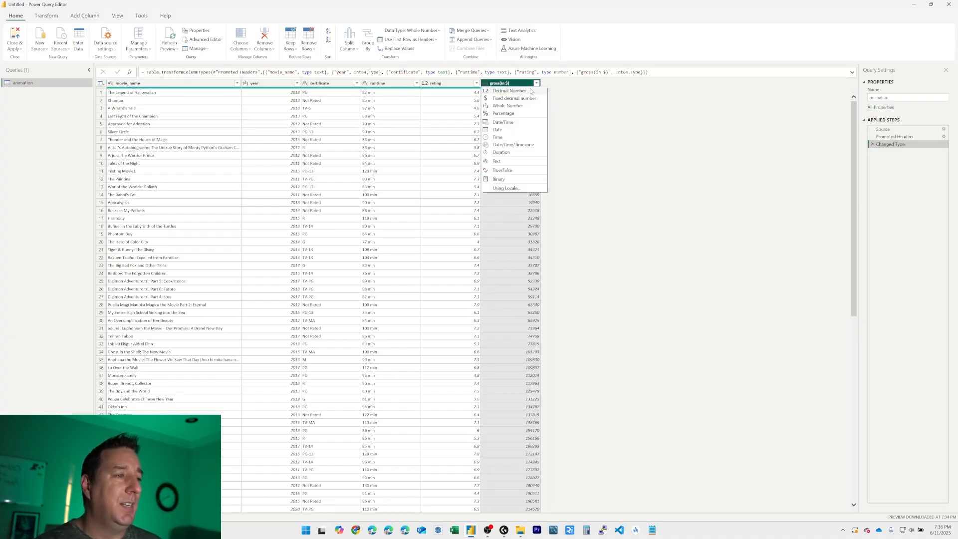
left_click(490, 100)
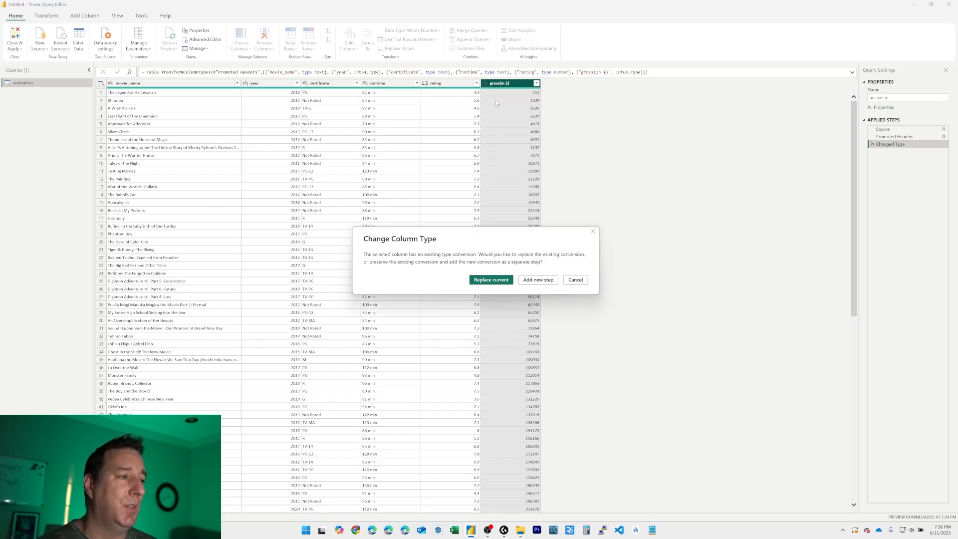
left_click(500, 282)
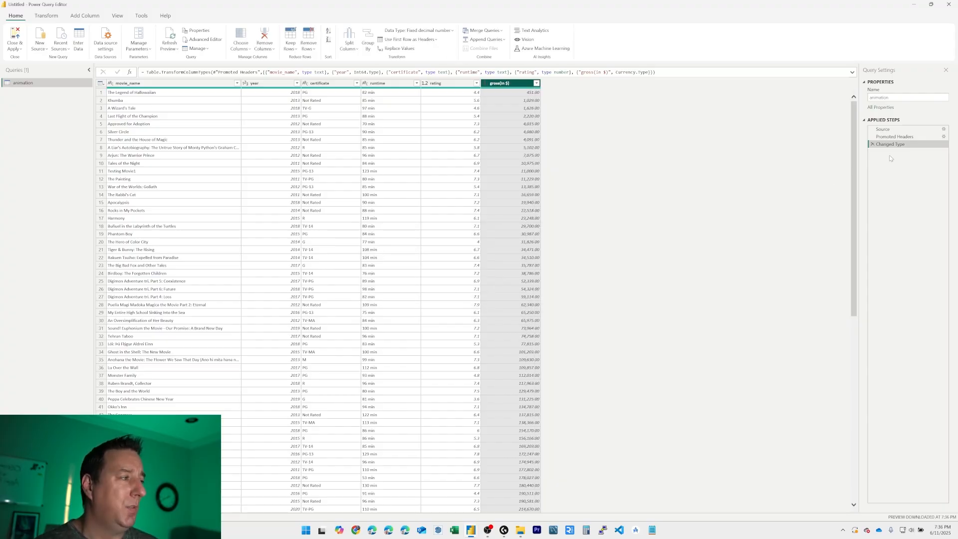
Step: Delete the Changed Type applied step and compare the data at the Source and Promoted Headers steps
left_click(872, 144)
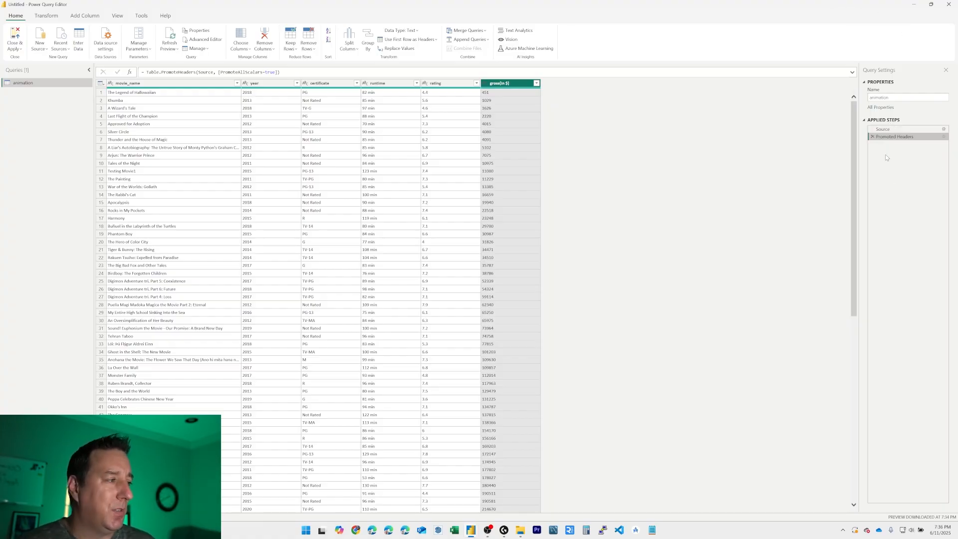
left_click(891, 129)
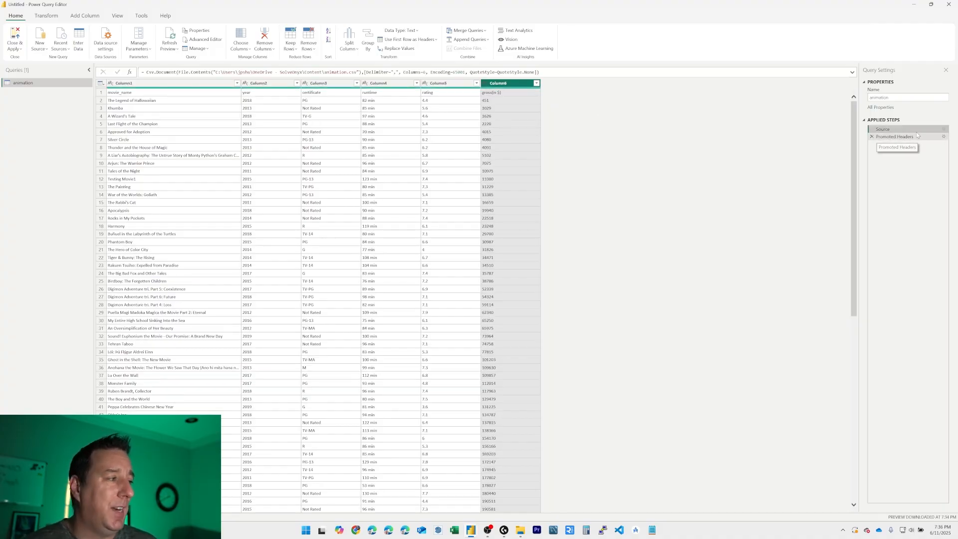
left_click(900, 138)
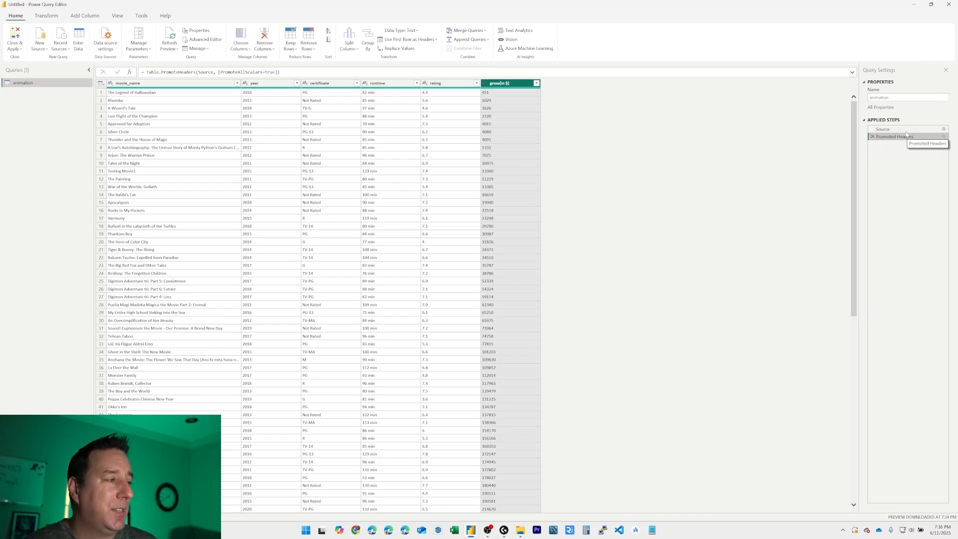
left_click(895, 130)
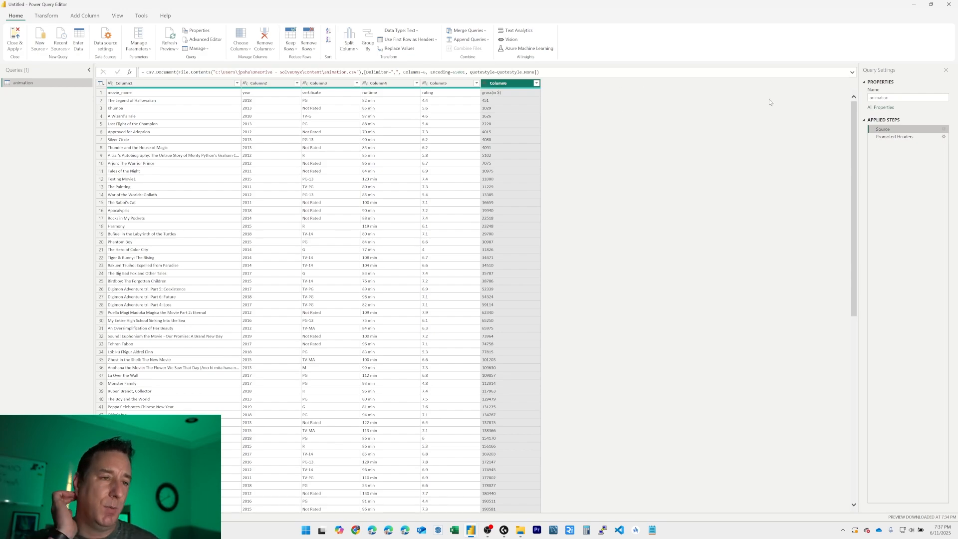
left_click(895, 137)
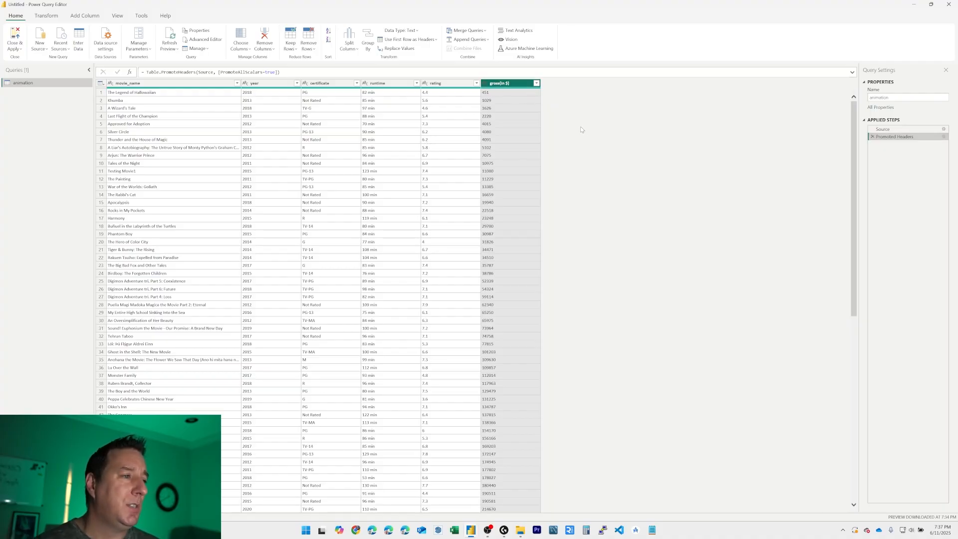
Step: Set the data type of the gross(in $) column to fixed decimal number after the Promoted Headers step
left_click(503, 99)
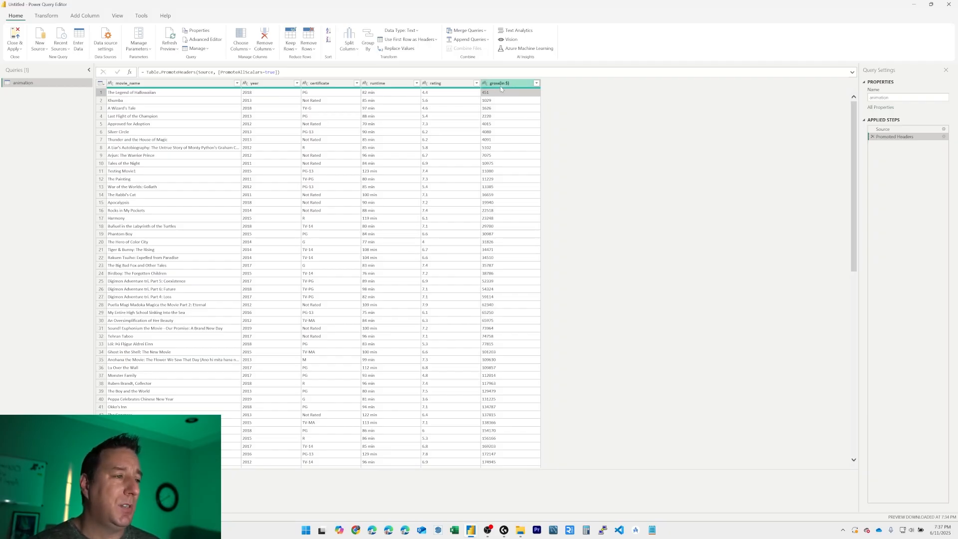
left_click(485, 83)
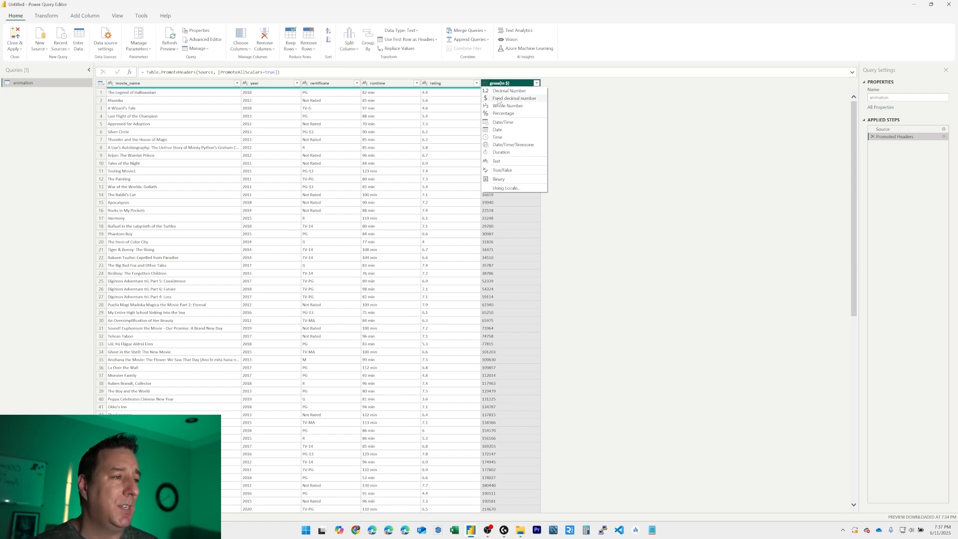
left_click(514, 98)
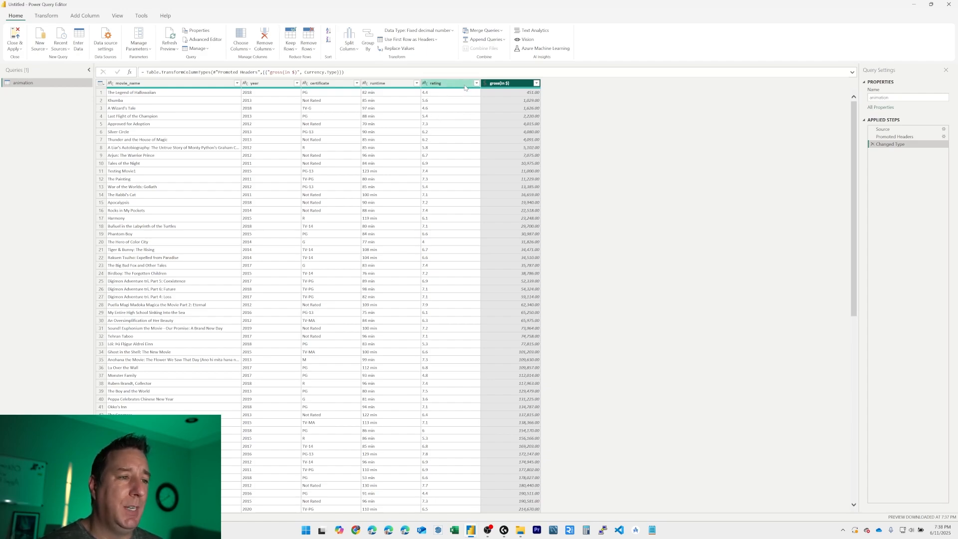
Step: Rename the rating column as Score
left_click(441, 84)
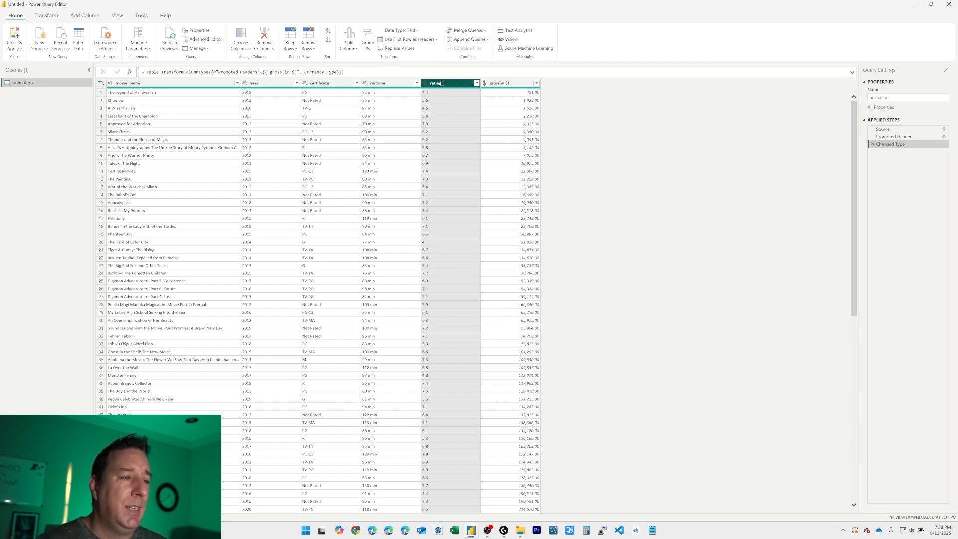
double_click(442, 83)
type("Score")
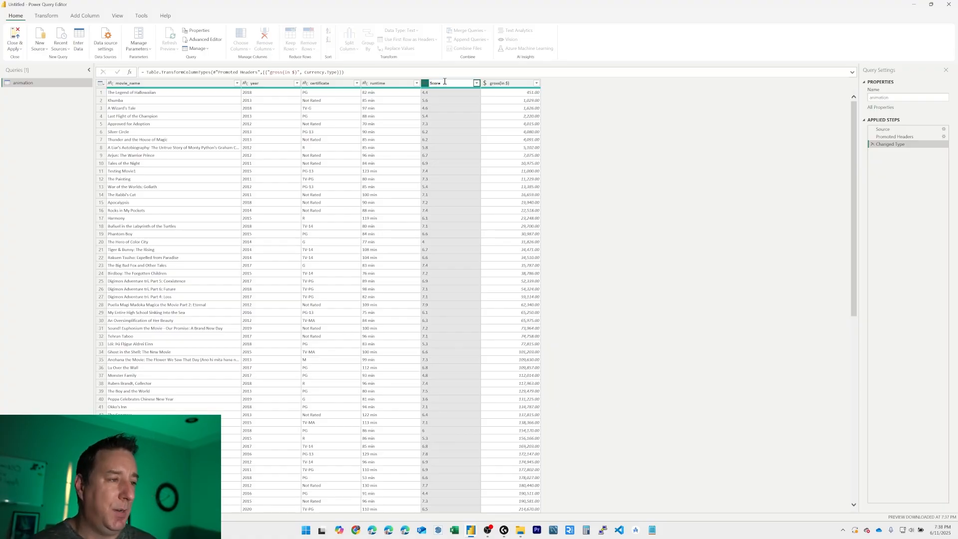
key("Return")
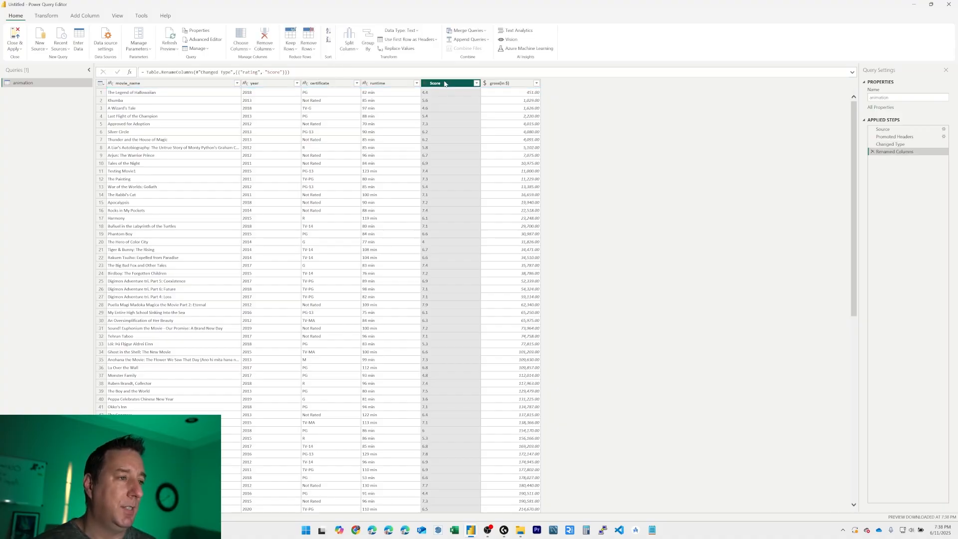
Step: Rename the gross(in $) column as Box Office Sales
left_click(507, 83)
double_click(508, 83)
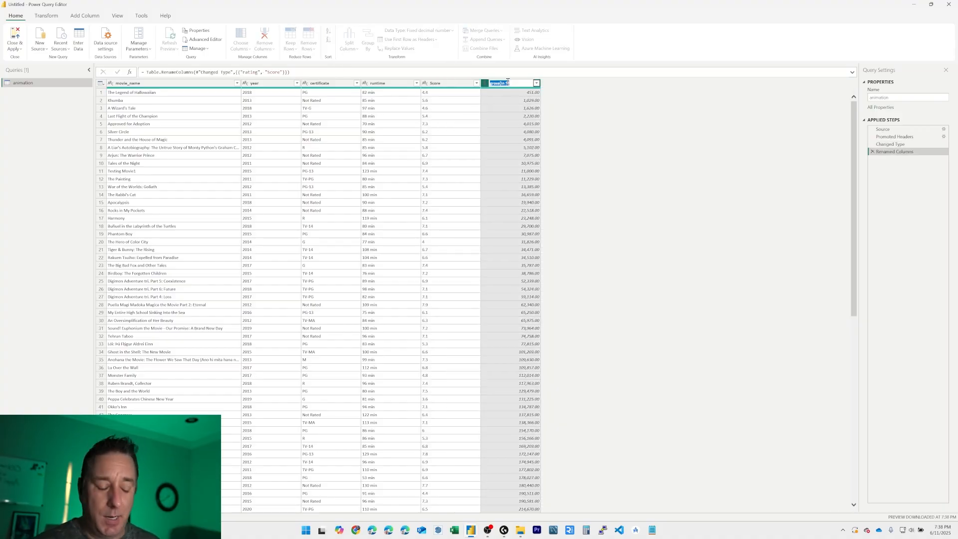
type("S")
key("BackSpace")
key("BackSpace")
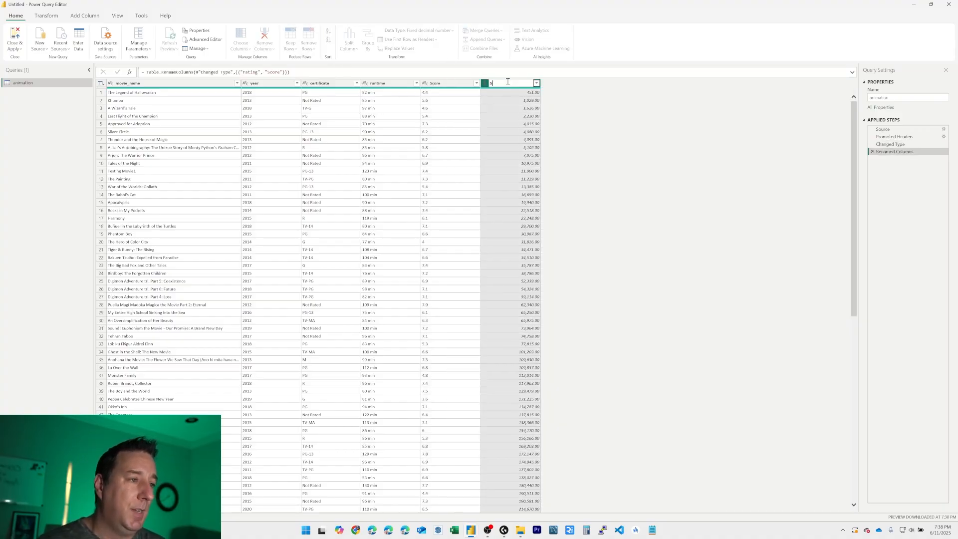
type("ox Office $")
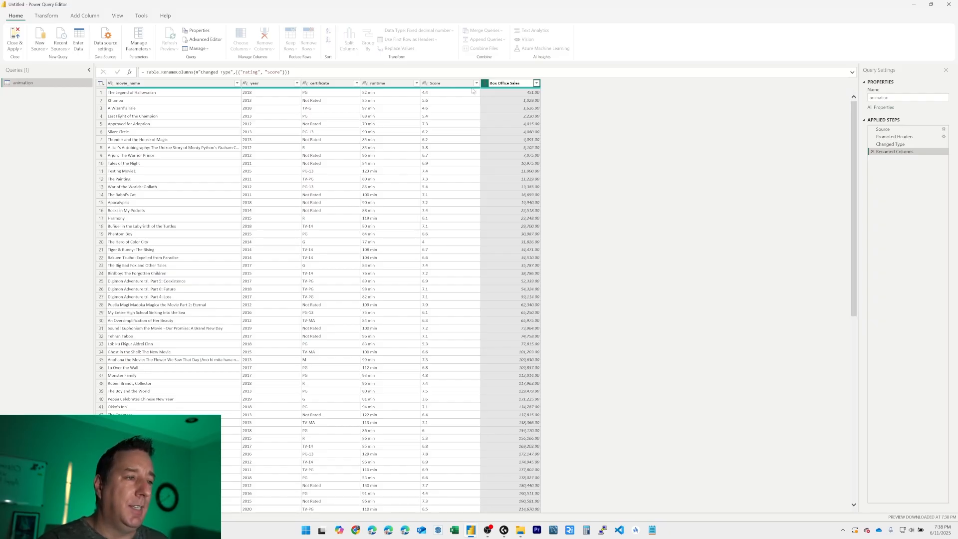
key("Return")
Step: Rename the runtime column as Runtime with a capital R
left_click(383, 86)
double_click(387, 84)
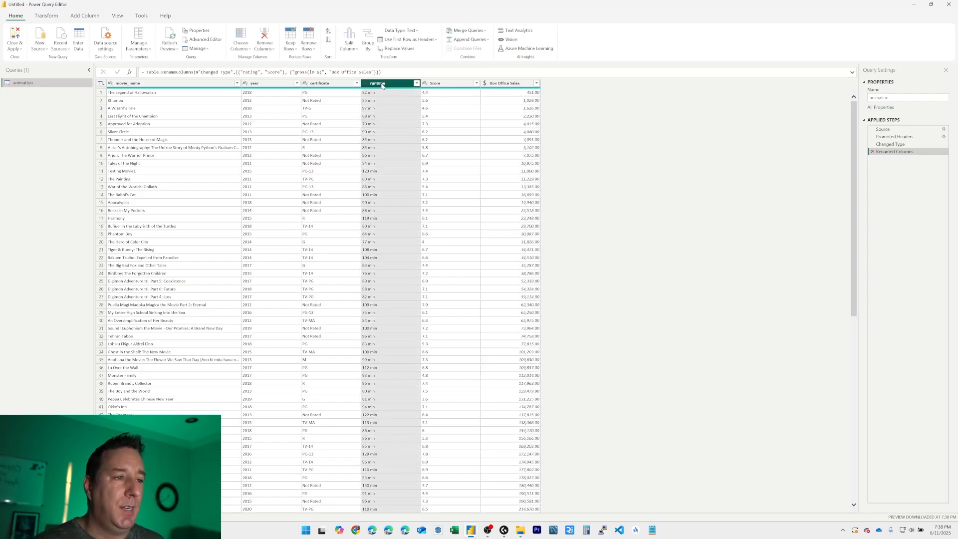
type("Runt")
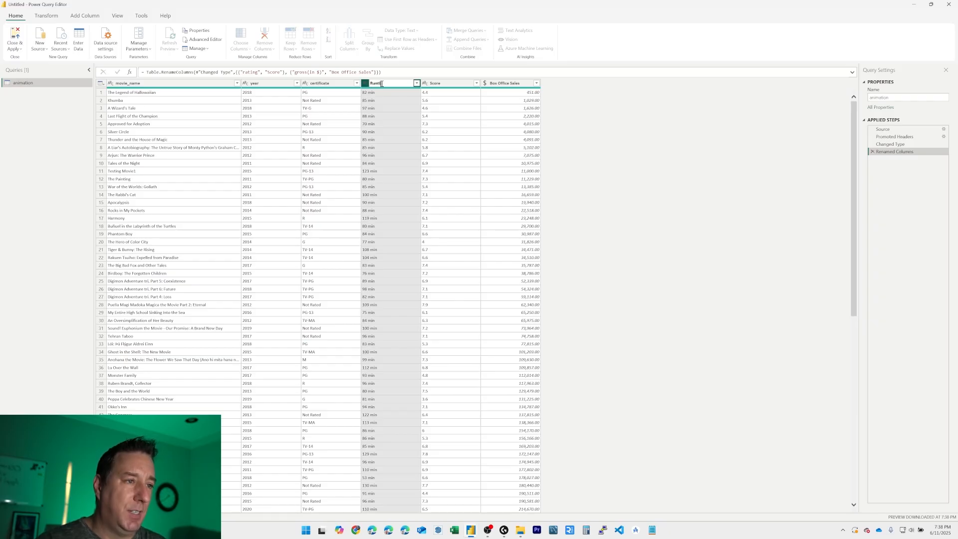
type("ime")
key("Return")
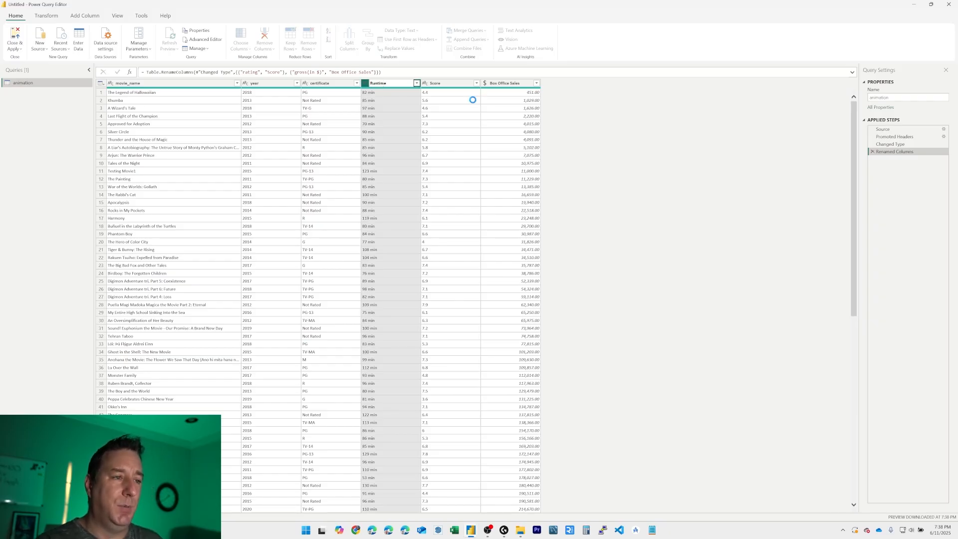
Step: Rename the certificate column as Rating
double_click(326, 84)
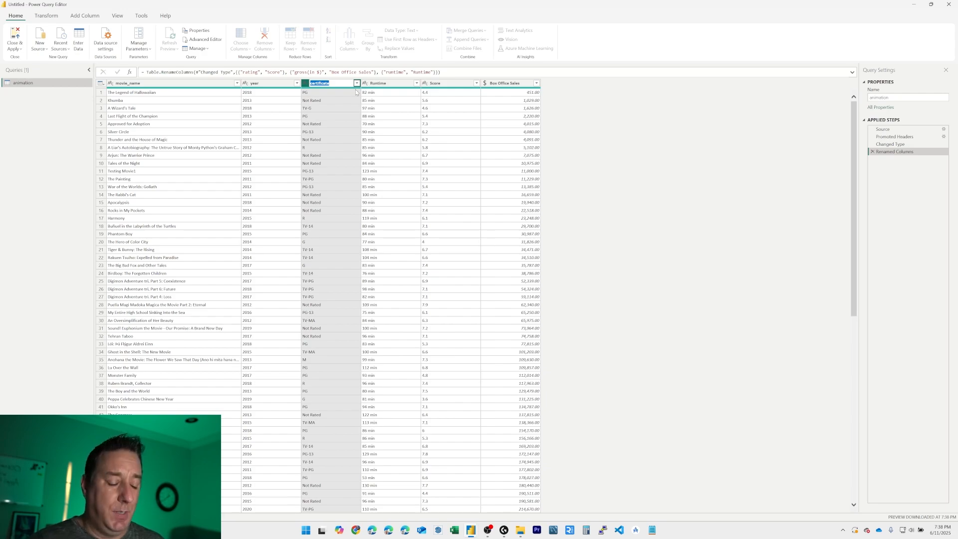
type("Rat")
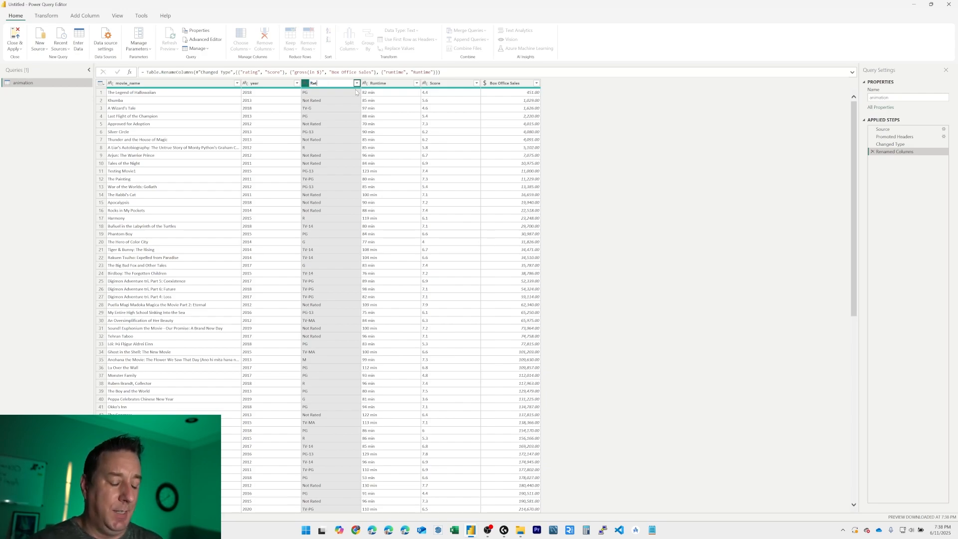
type("ing")
key("Return")
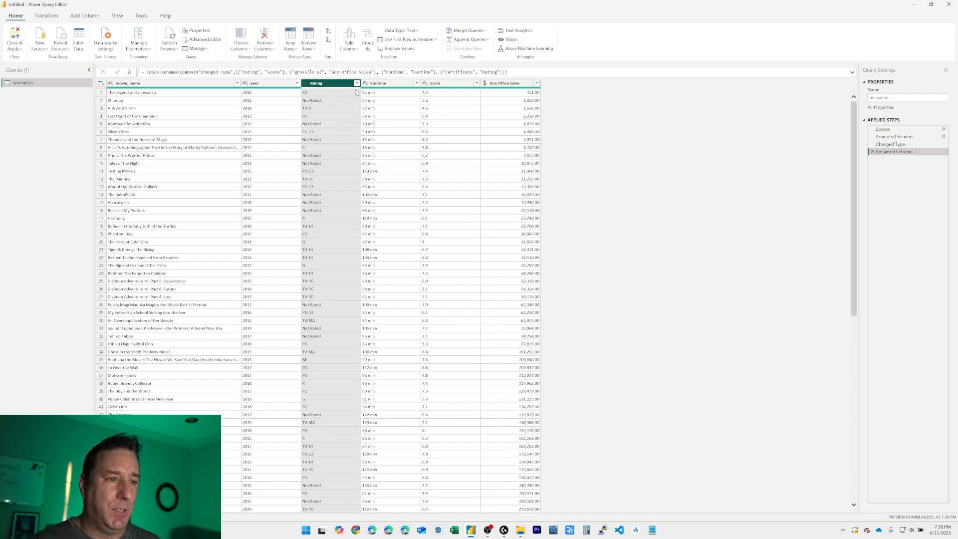
Step: Rename the year column as Year with a capital Y
left_click(265, 85)
double_click(264, 84)
type("Year")
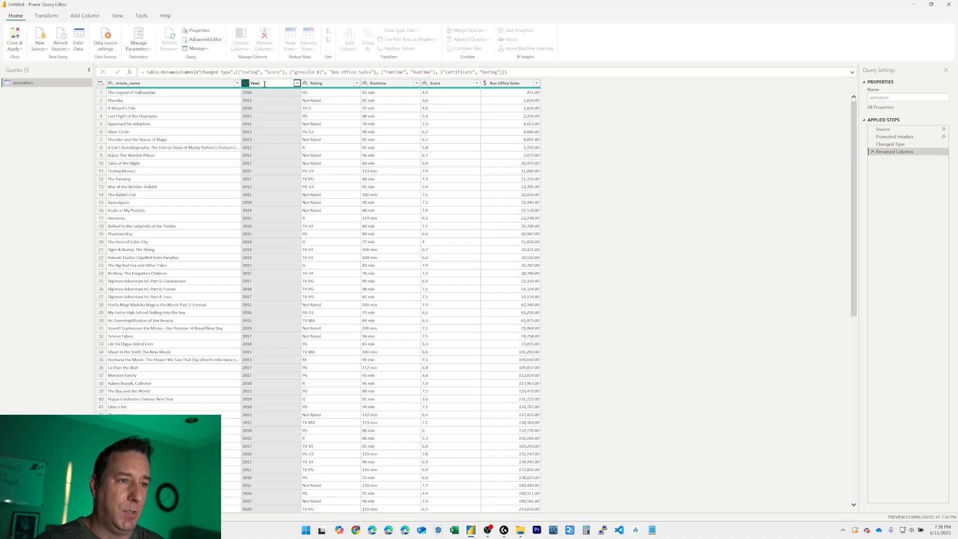
key("Return")
Step: Rename the movie_name column as Title
left_click(178, 82)
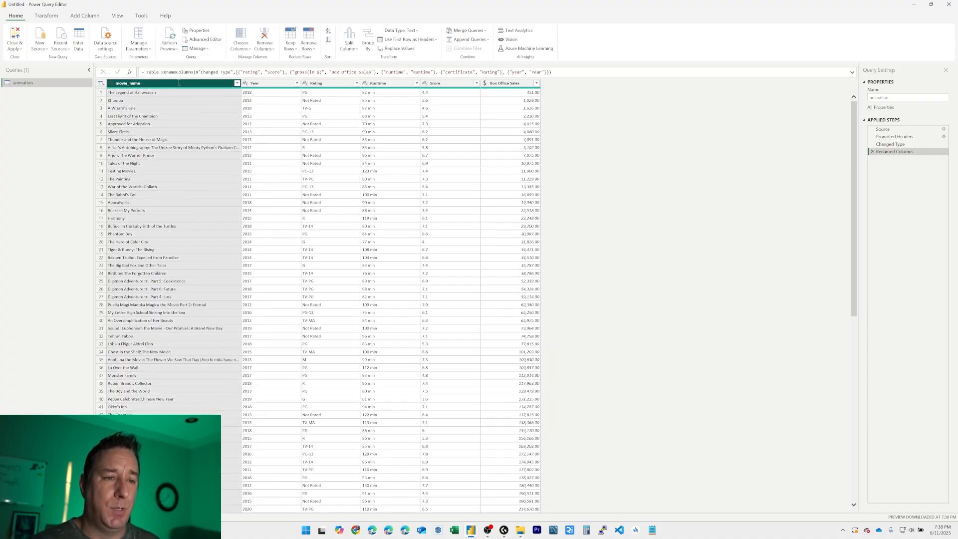
double_click(178, 83)
type("Title")
key("Return")
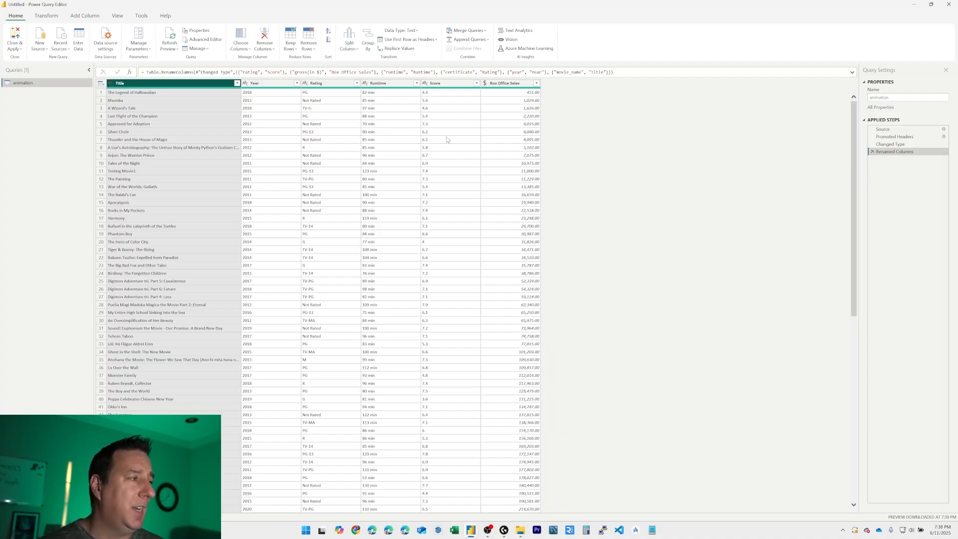
Step: Set the rating column's data type to decimal number within the existing Changed Type step
left_click(894, 144)
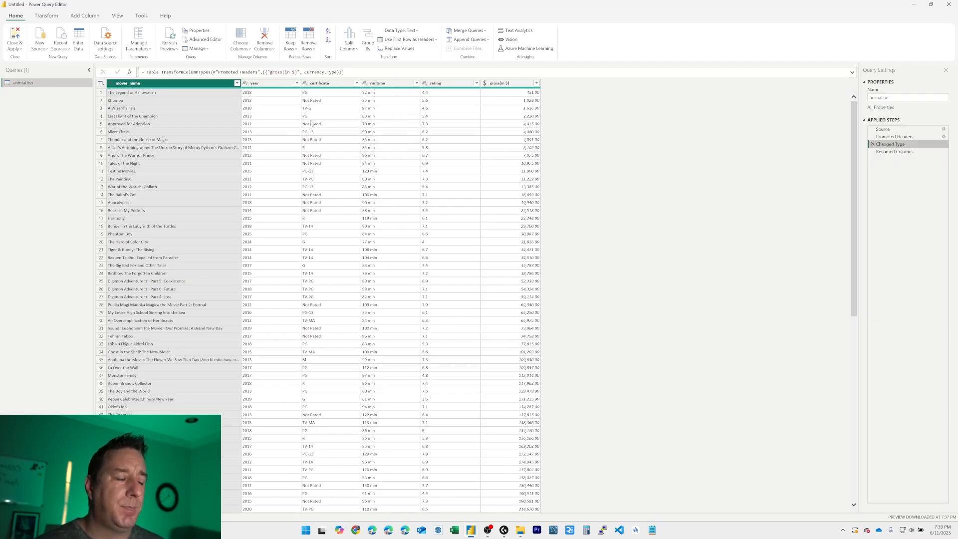
left_click(425, 83)
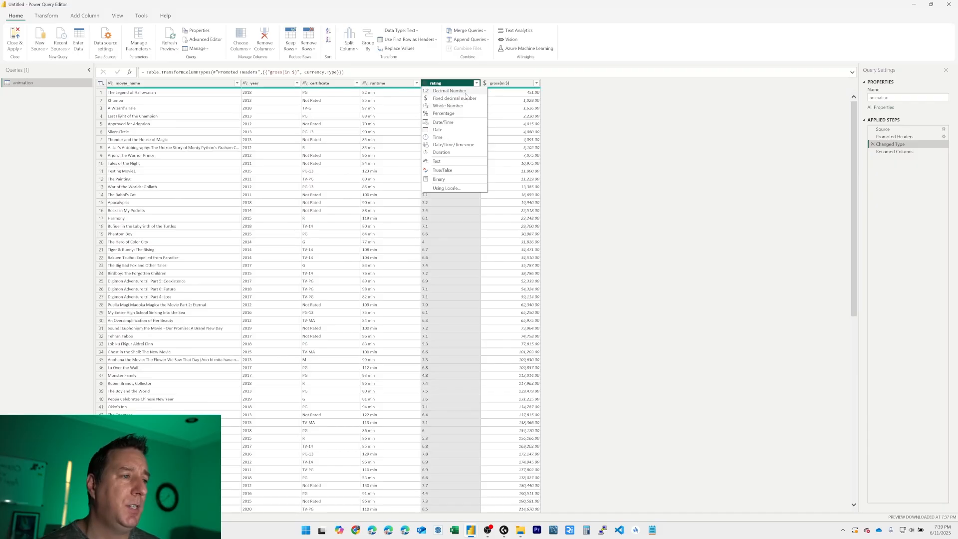
left_click(466, 94)
left_click(547, 279)
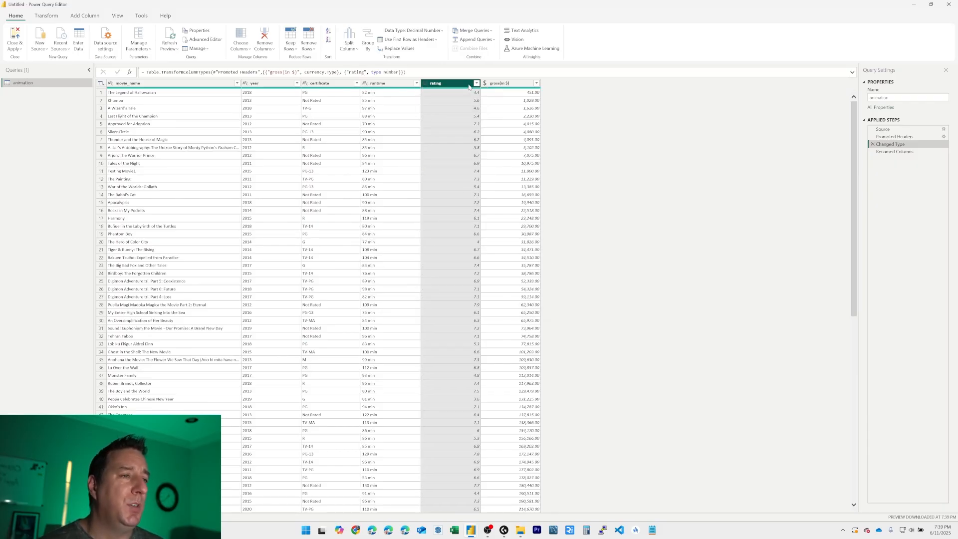
Step: After the Renamed Columns step, replace " min" with nothing in the Runtime column and set its data type to whole number
left_click(891, 153)
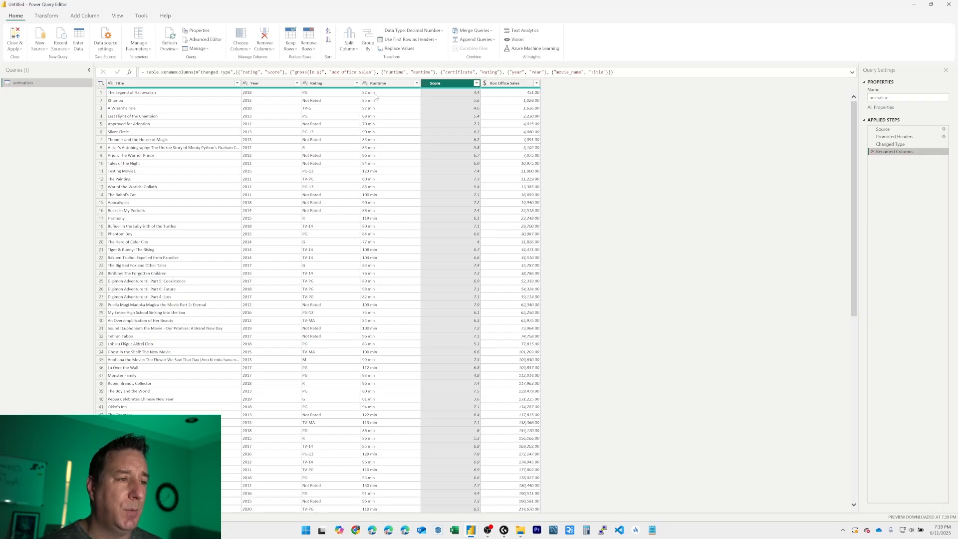
right_click(377, 97)
left_click(377, 83)
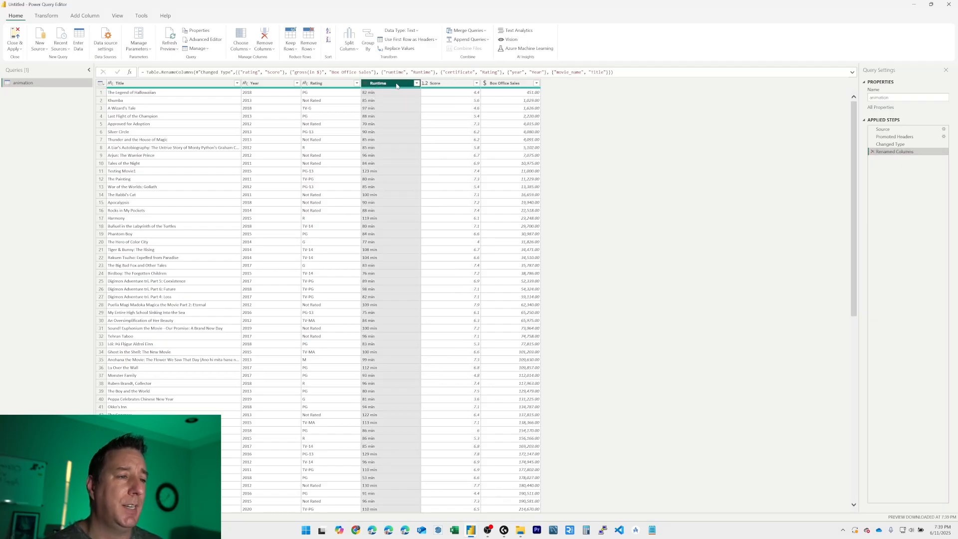
right_click(398, 84)
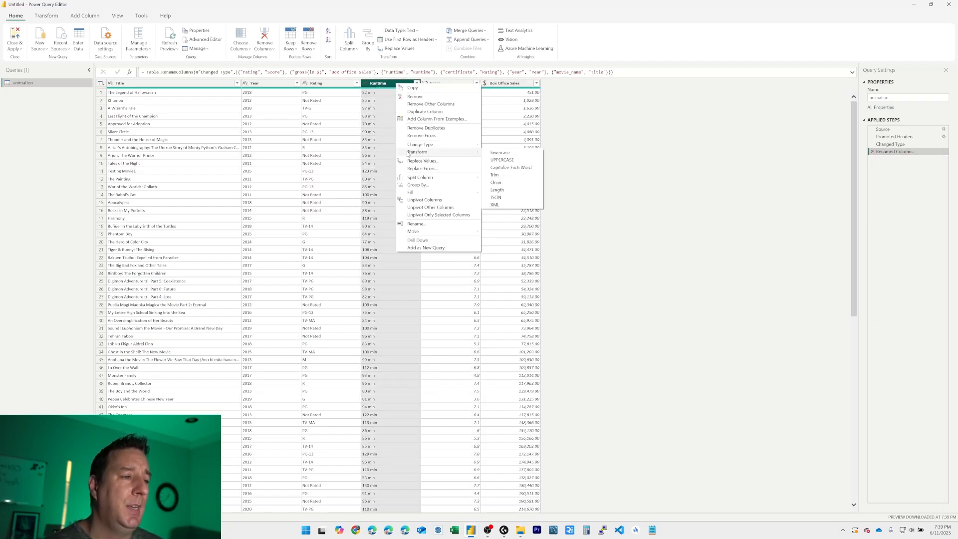
left_click(433, 163)
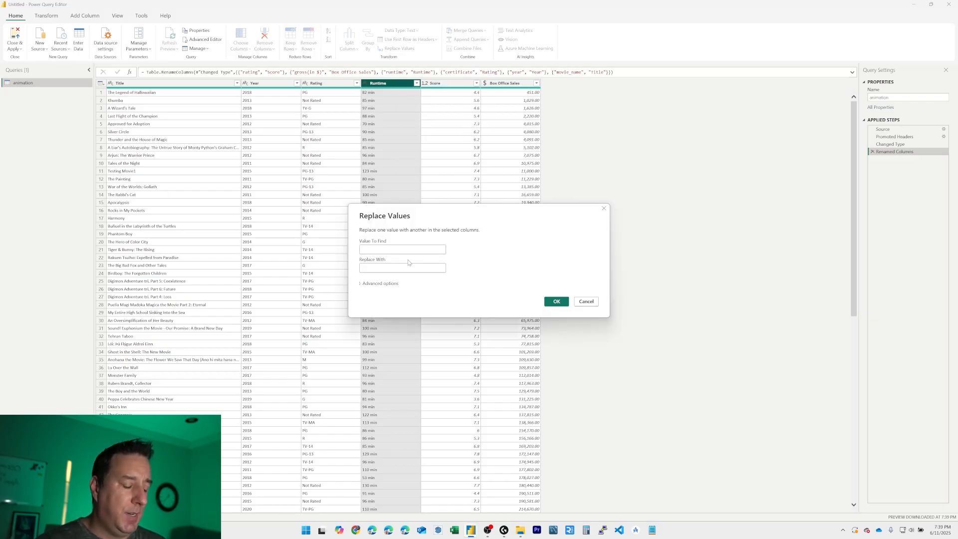
type("min")
key("Tab")
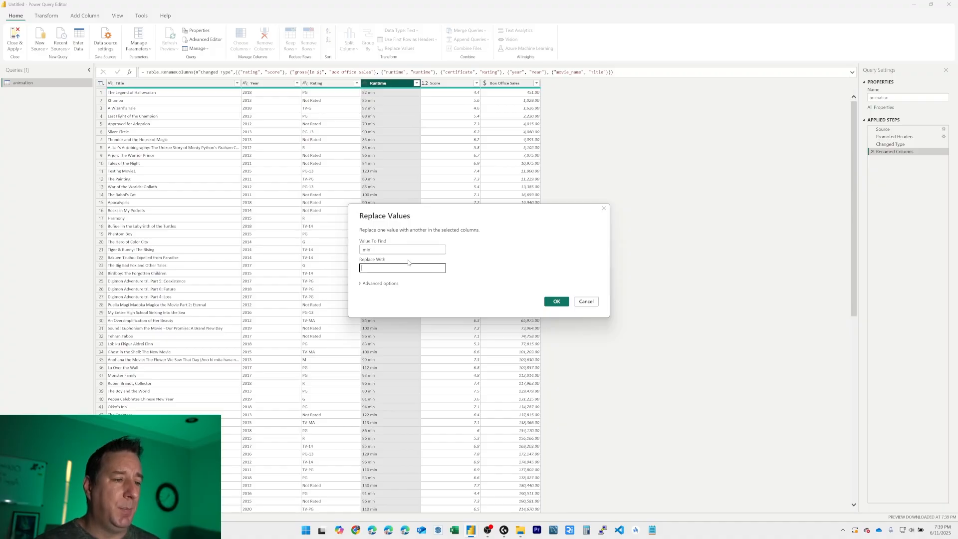
left_click(556, 302)
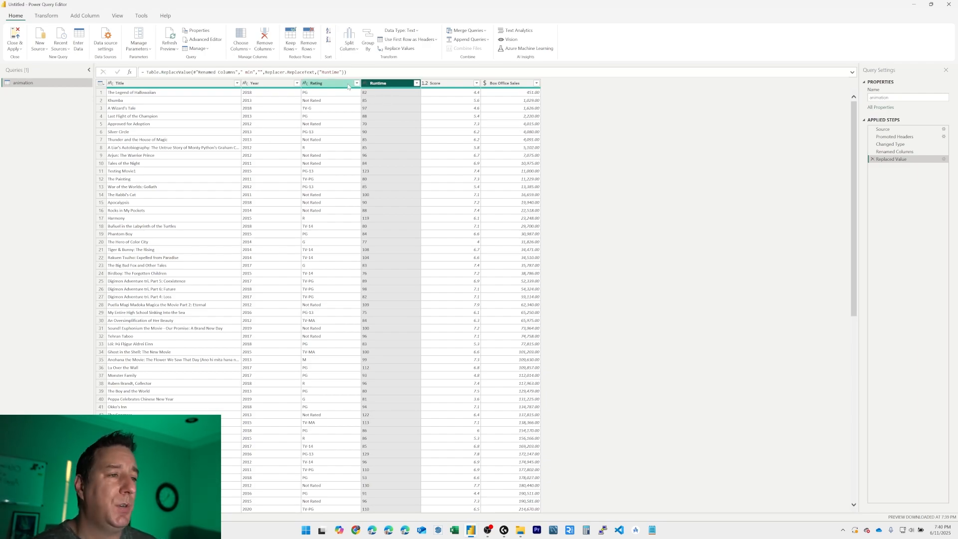
left_click(367, 83)
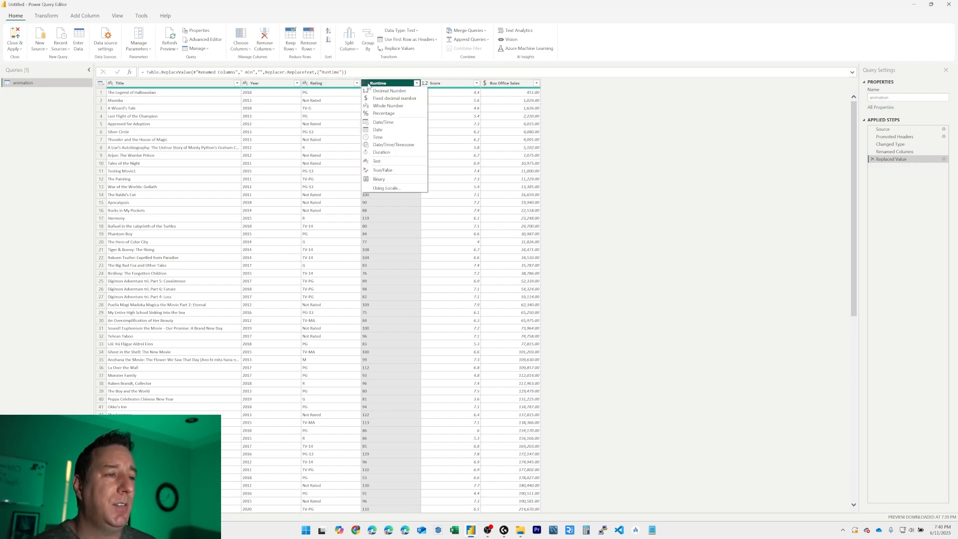
left_click(399, 106)
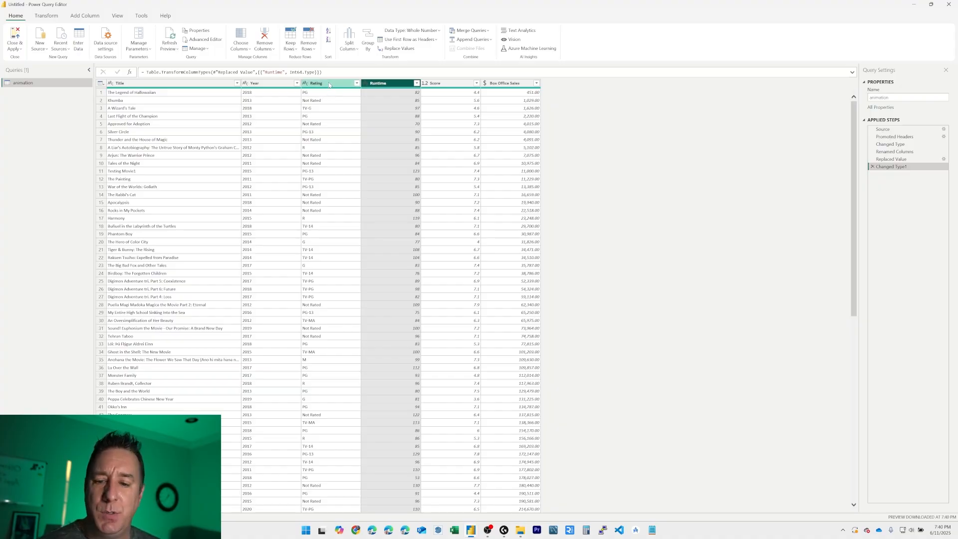
Step: Insert a step after Replaced Value that replaces TV-PG with PG in the Rating column
left_click(357, 84)
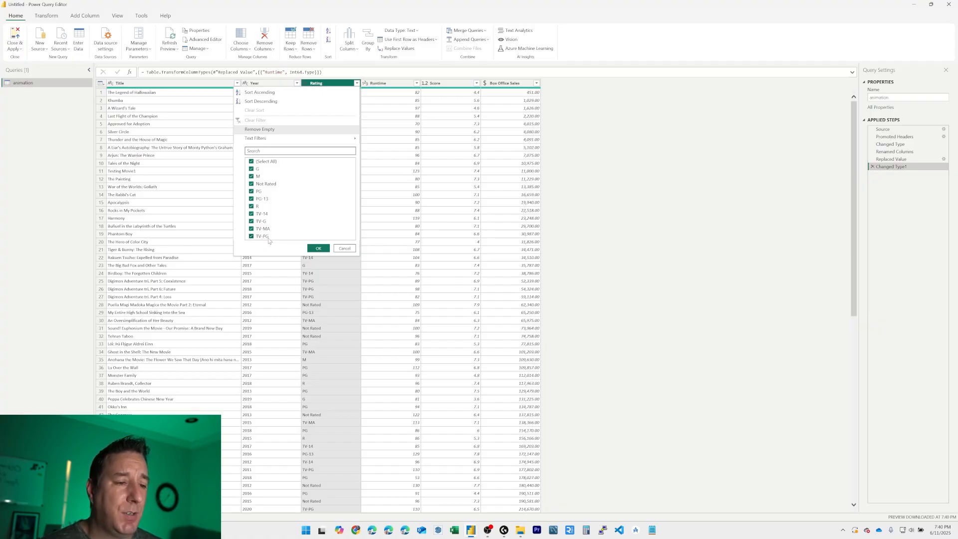
left_click(345, 249)
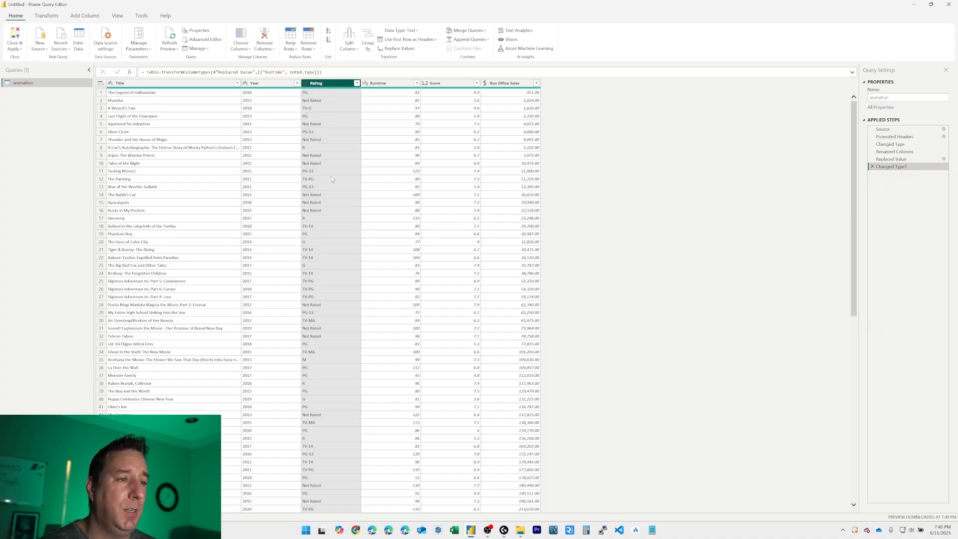
right_click(327, 83)
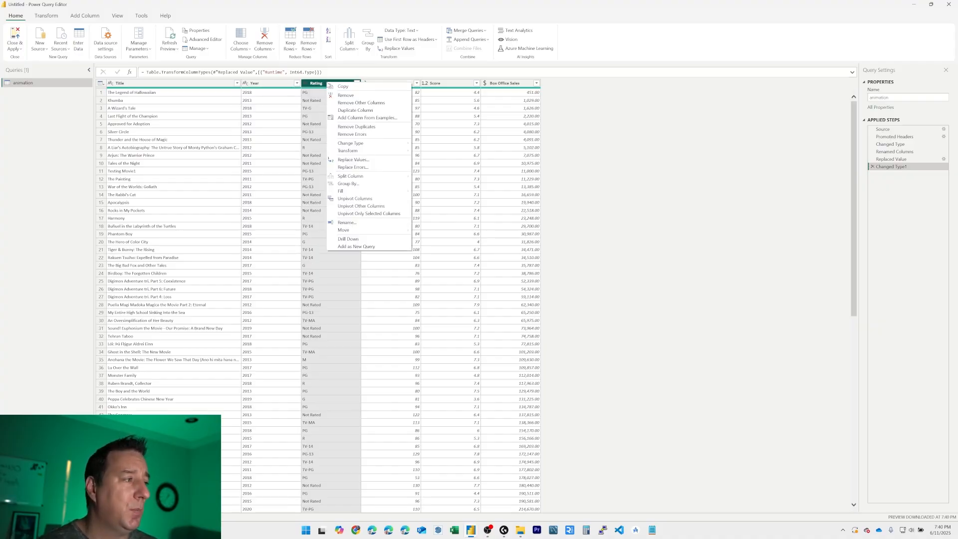
left_click(894, 160)
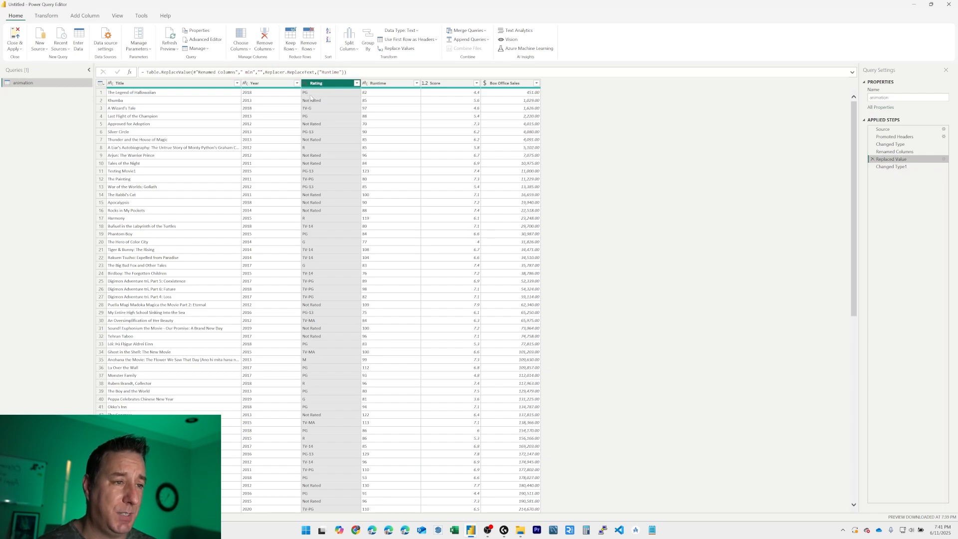
right_click(320, 86)
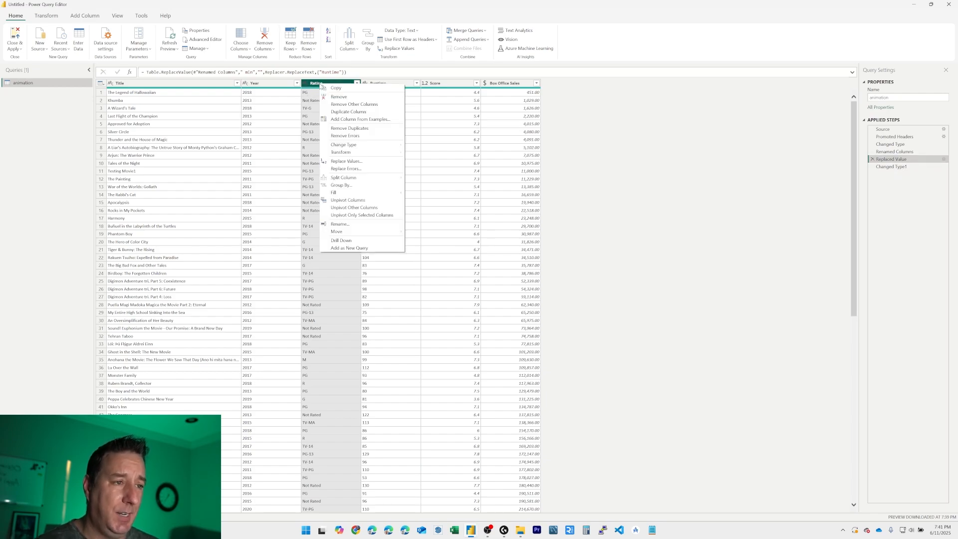
left_click(369, 163)
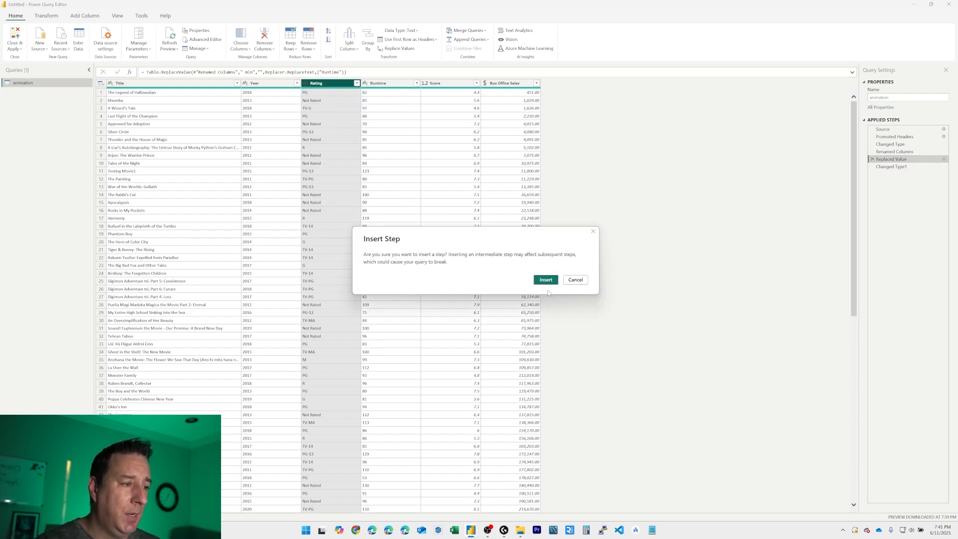
left_click(547, 279)
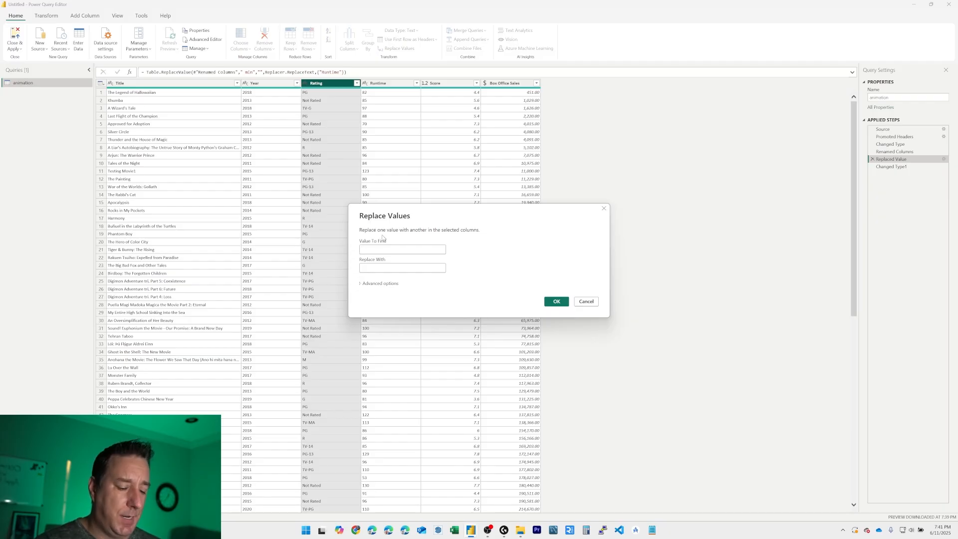
type("TV-PG")
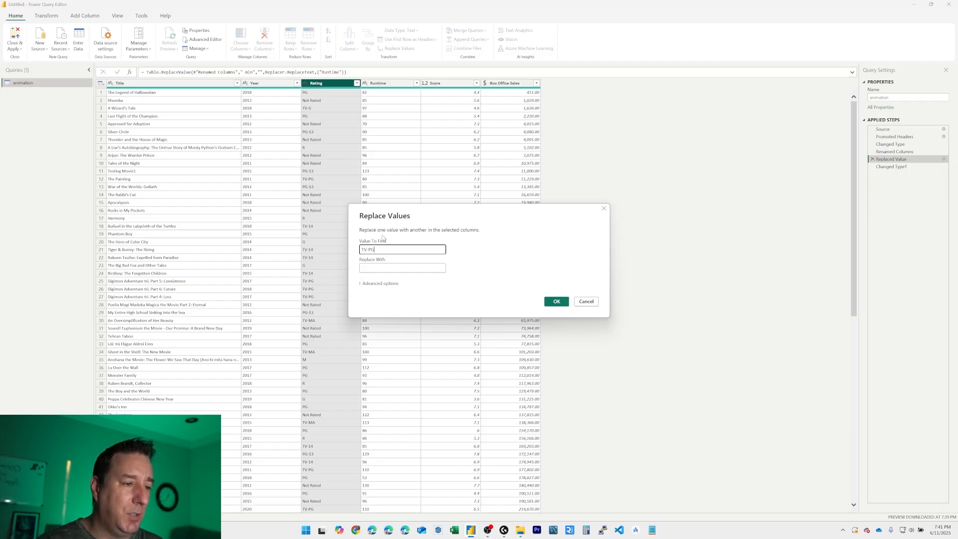
key("Tab")
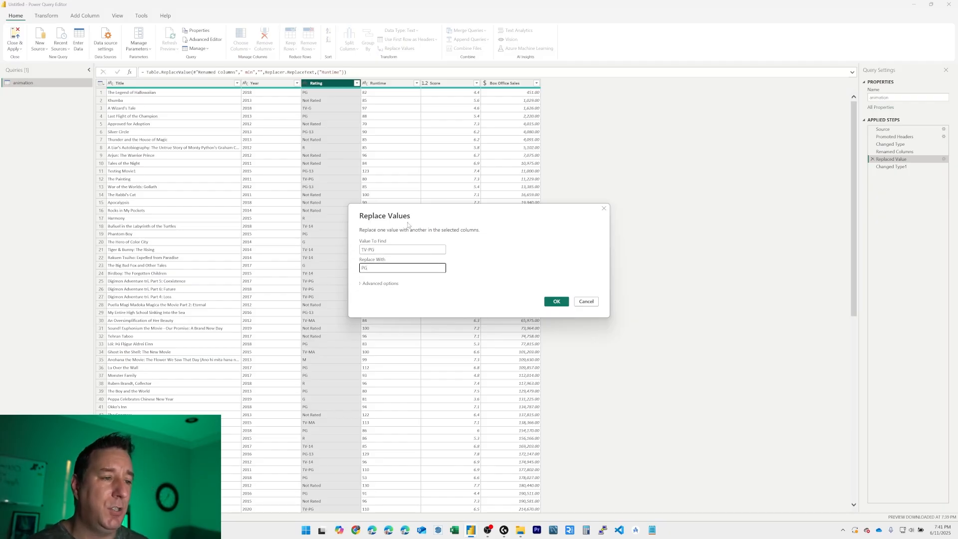
left_click(557, 301)
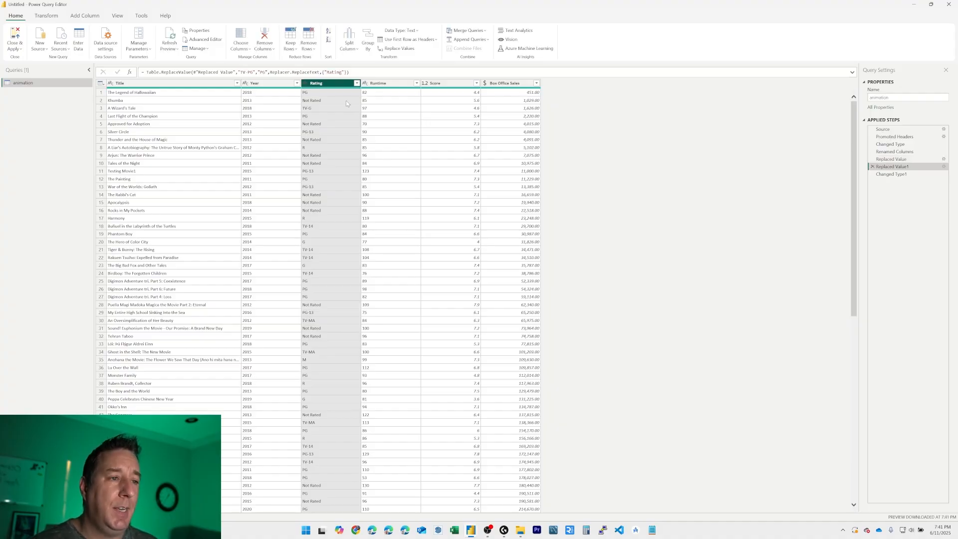
Step: Insert a further step that replaces TV-G with G in the Rating column
right_click(322, 86)
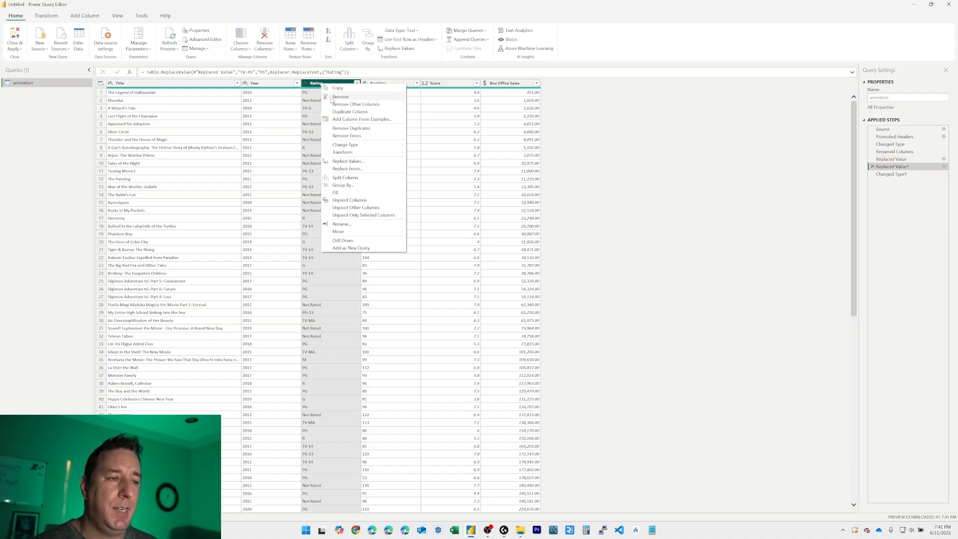
left_click(358, 162)
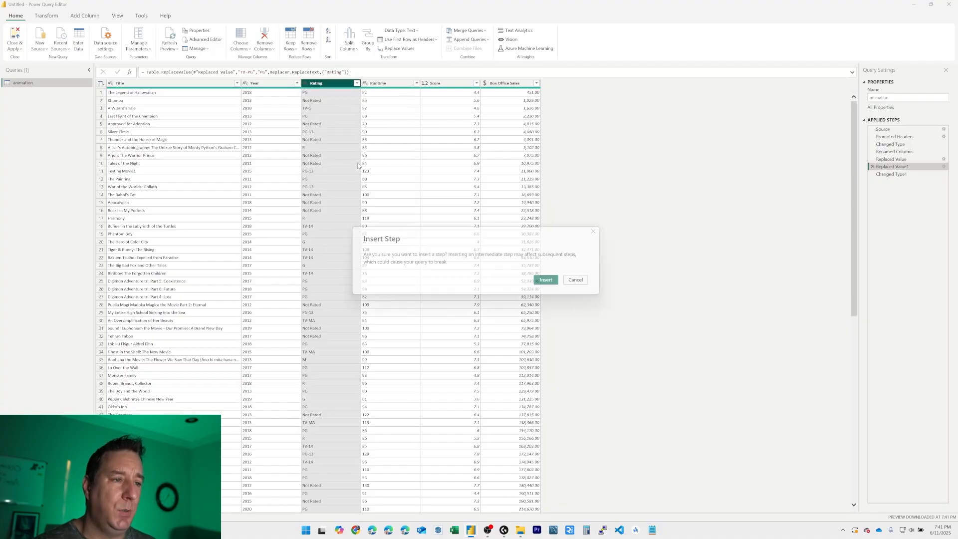
left_click(537, 280)
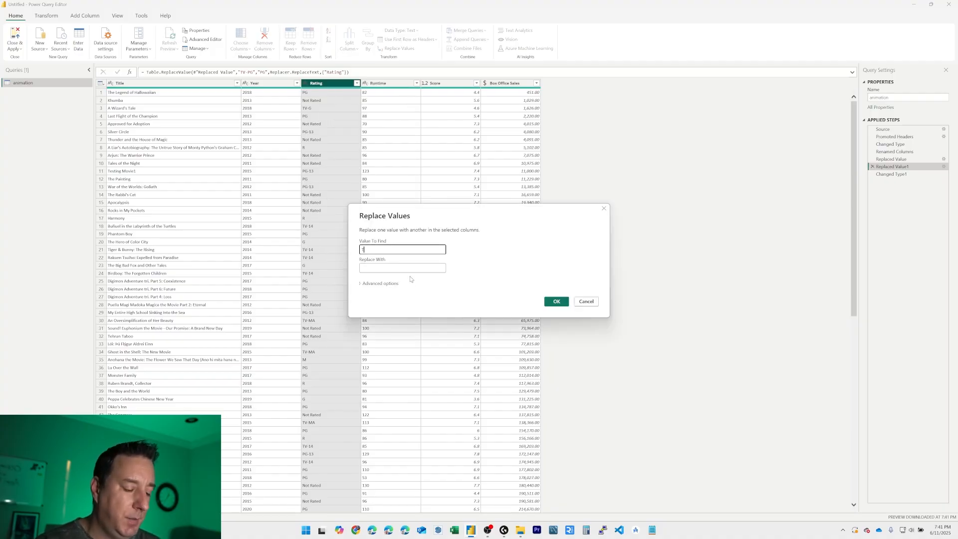
key("Tab")
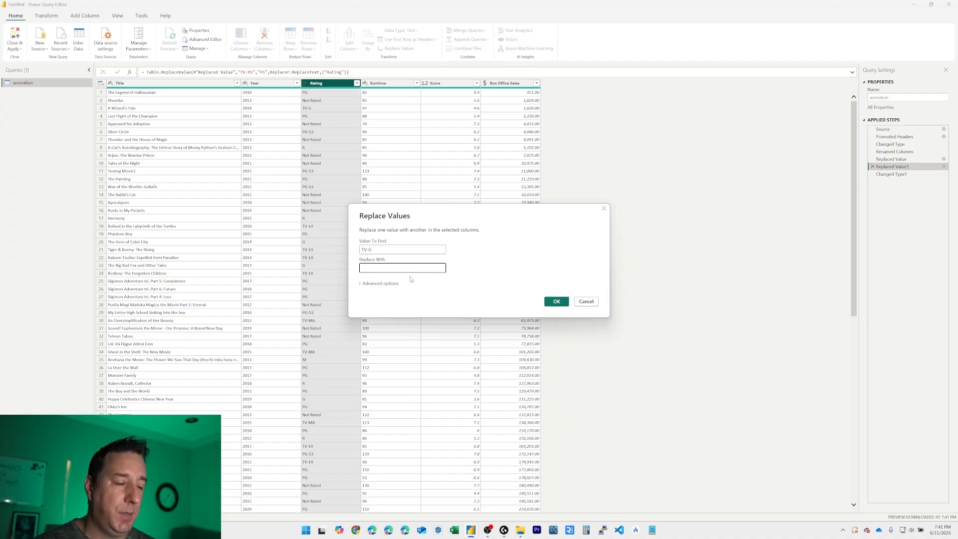
type("G")
left_click(557, 301)
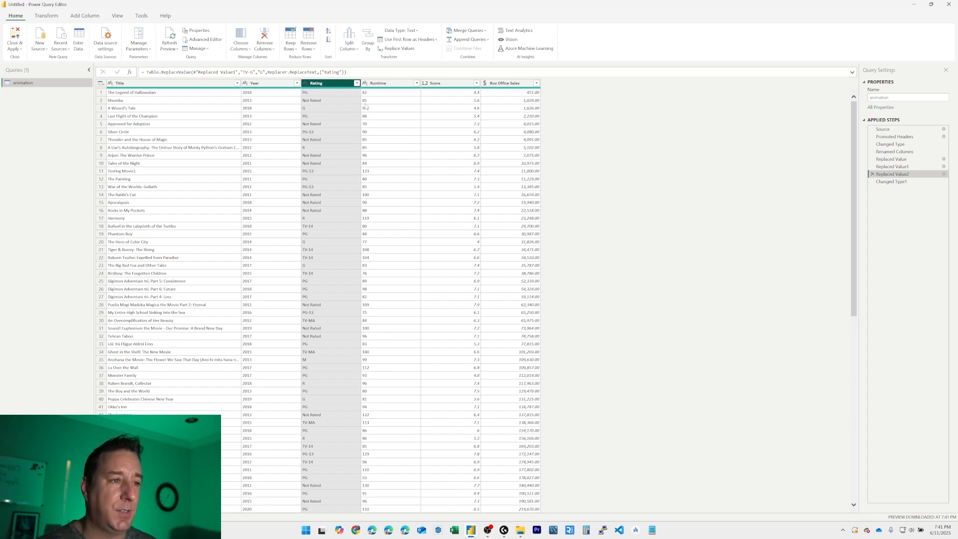
Step: Insert a step after Replaced Value2 that replaces TV-MA with R in the Rating column
right_click(311, 89)
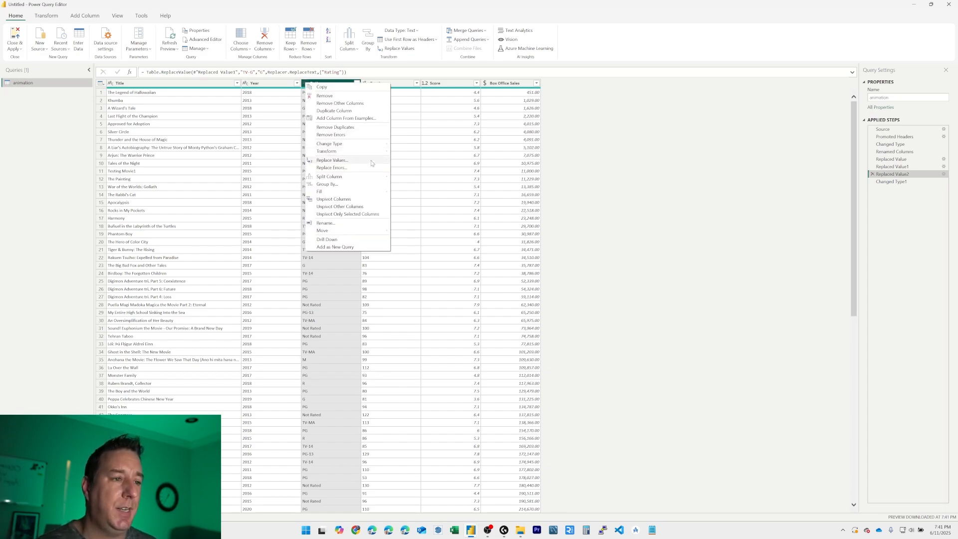
left_click(346, 159)
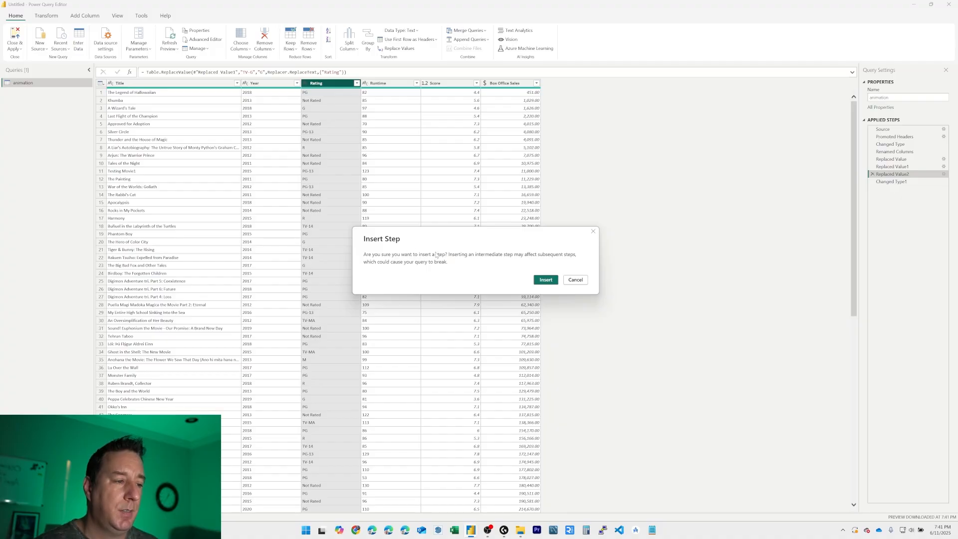
left_click(542, 282)
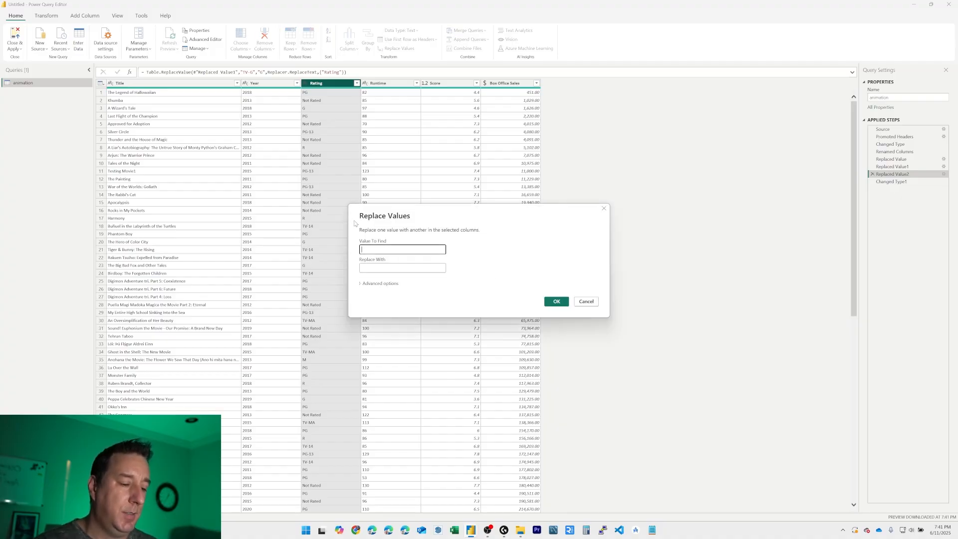
type("TV-MA")
key("Tab")
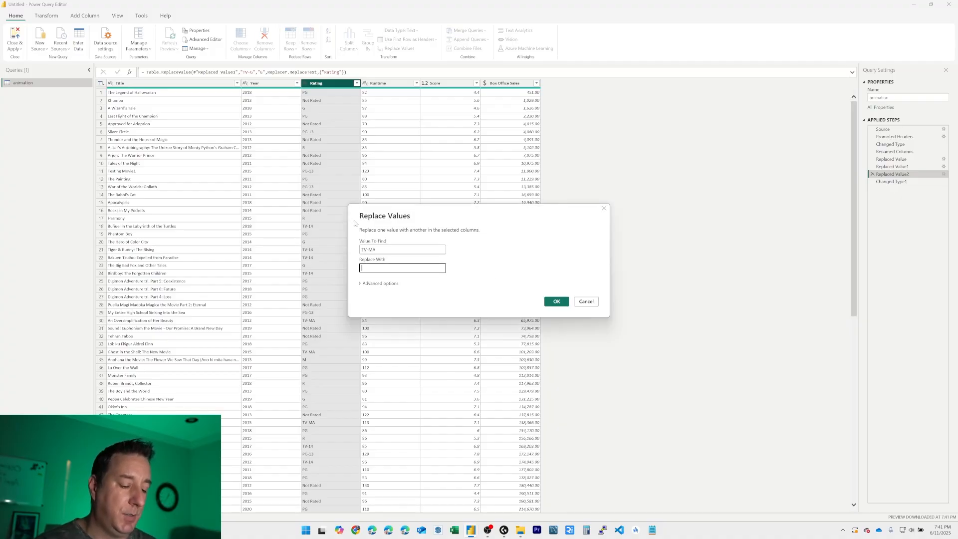
type("R")
left_click(557, 302)
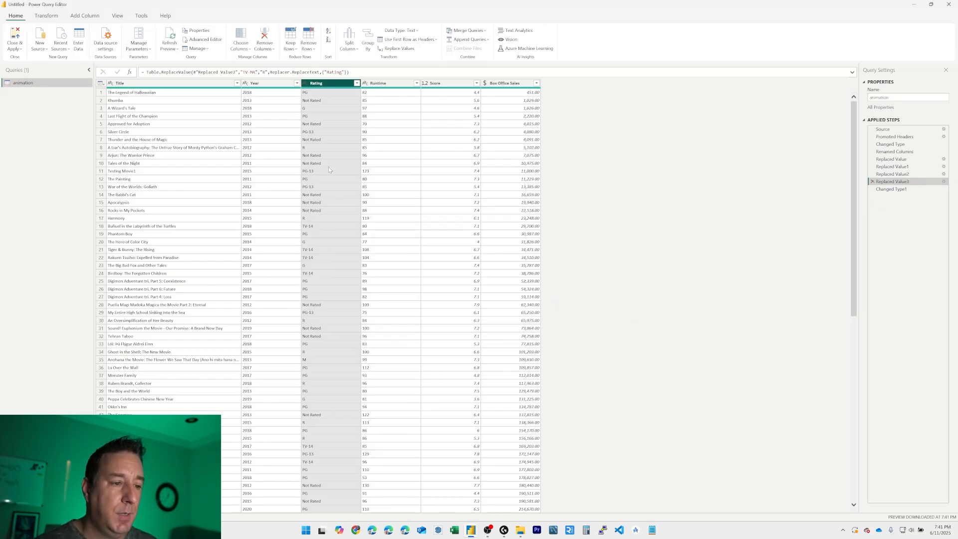
Step: Check the distinct Rating values, and insert another step that replaces M with R in the Rating column
left_click(357, 83)
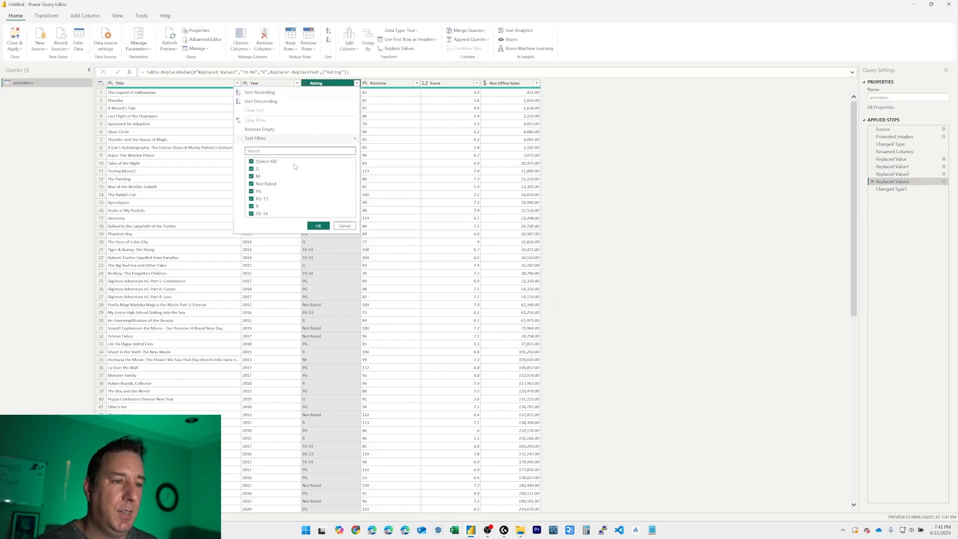
left_click(344, 226)
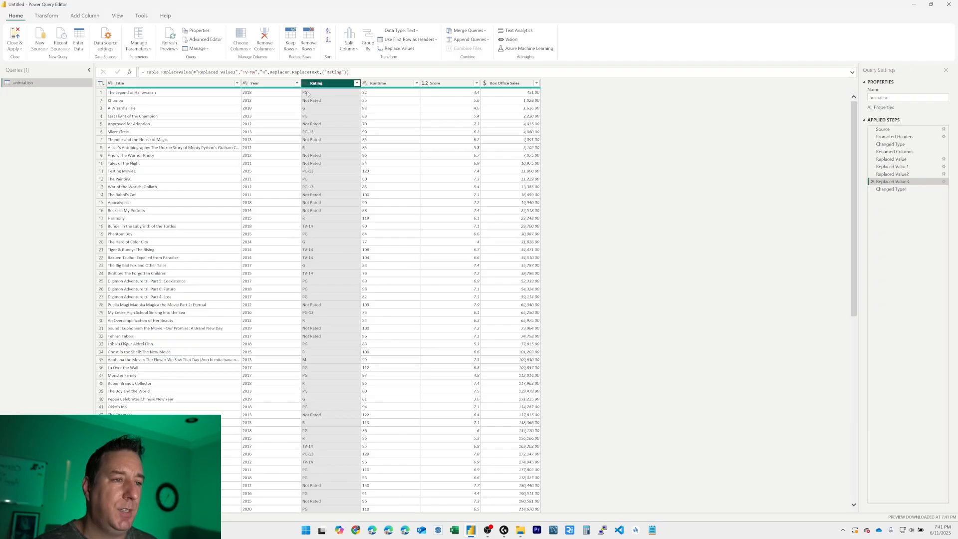
right_click(305, 86)
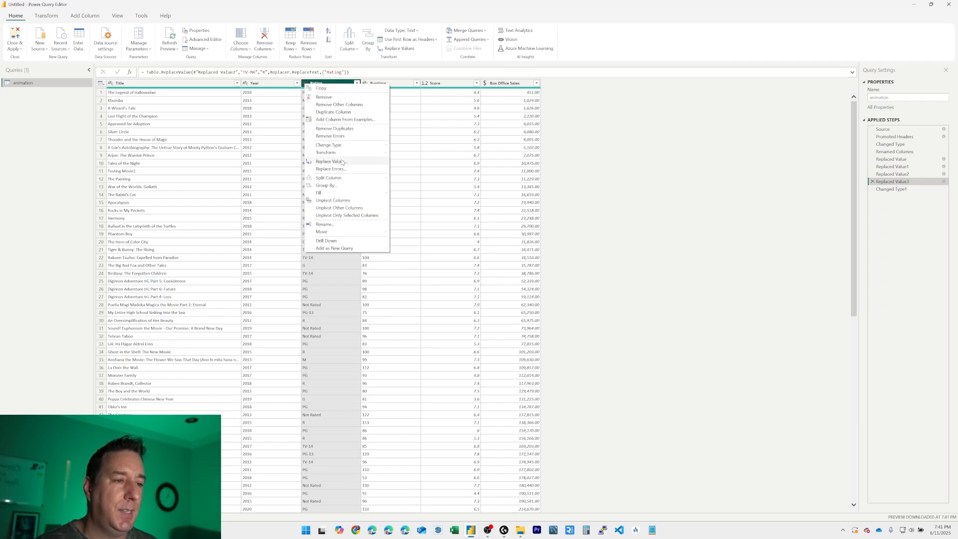
left_click(425, 170)
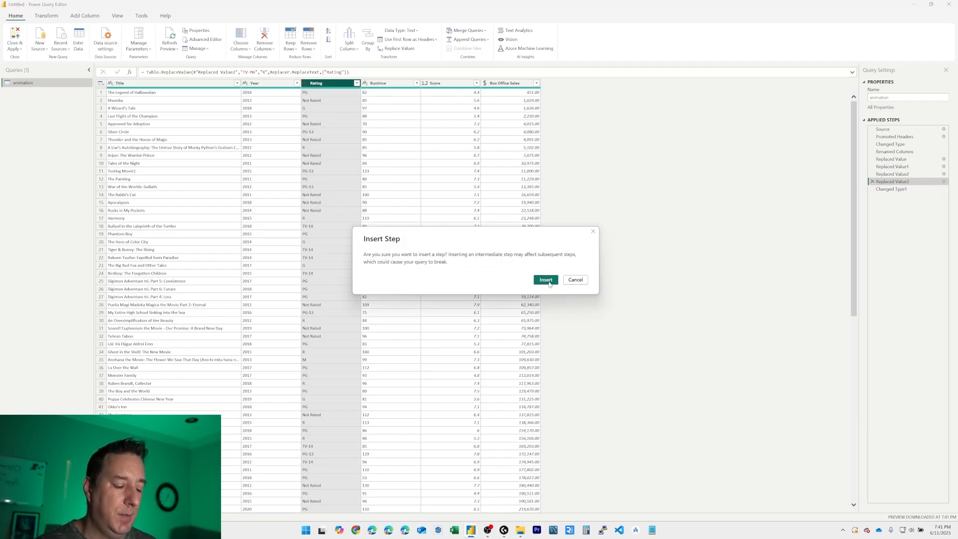
left_click(551, 286)
type("M")
key("Tab")
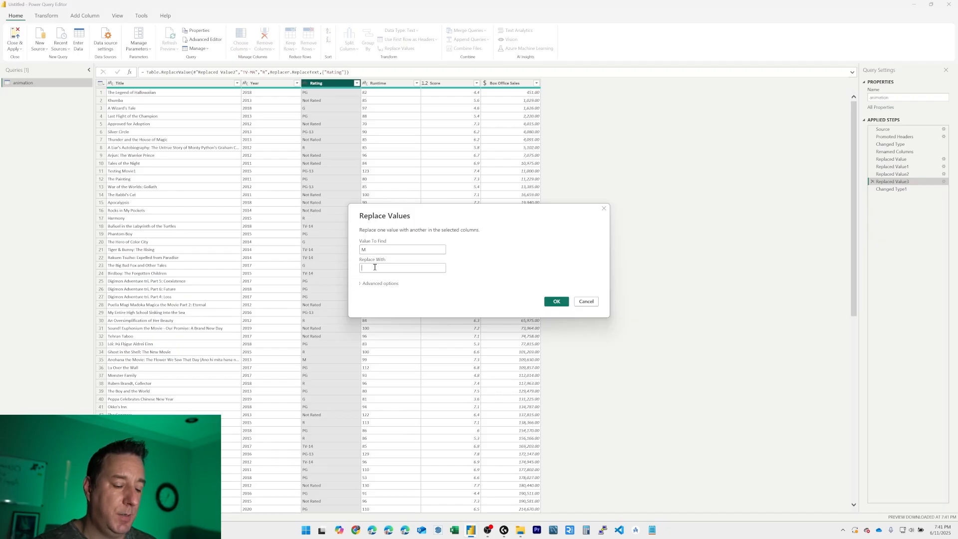
type("R")
left_click(556, 301)
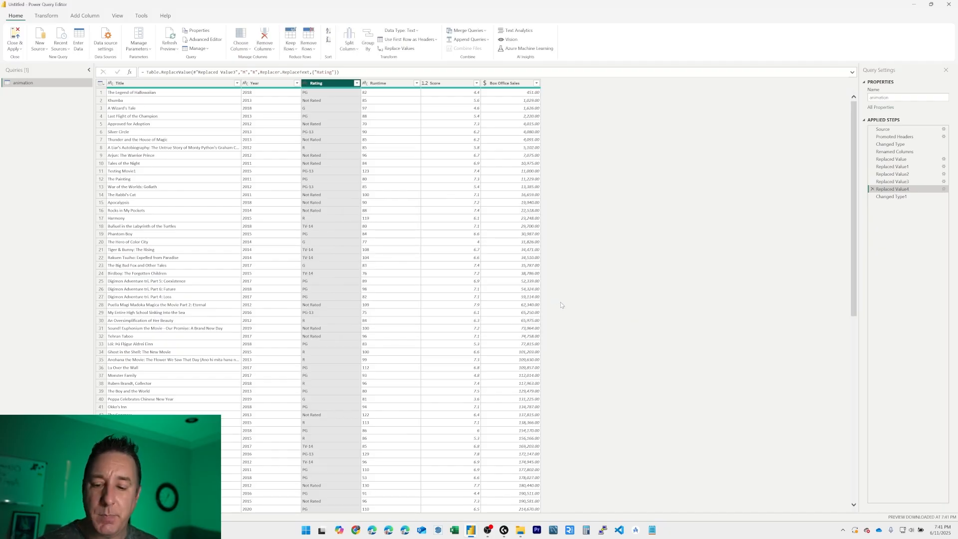
Step: Recheck the distinct Rating values, and insert a step that replaces TV-14 with PG-13 in the Rating column
left_click(357, 83)
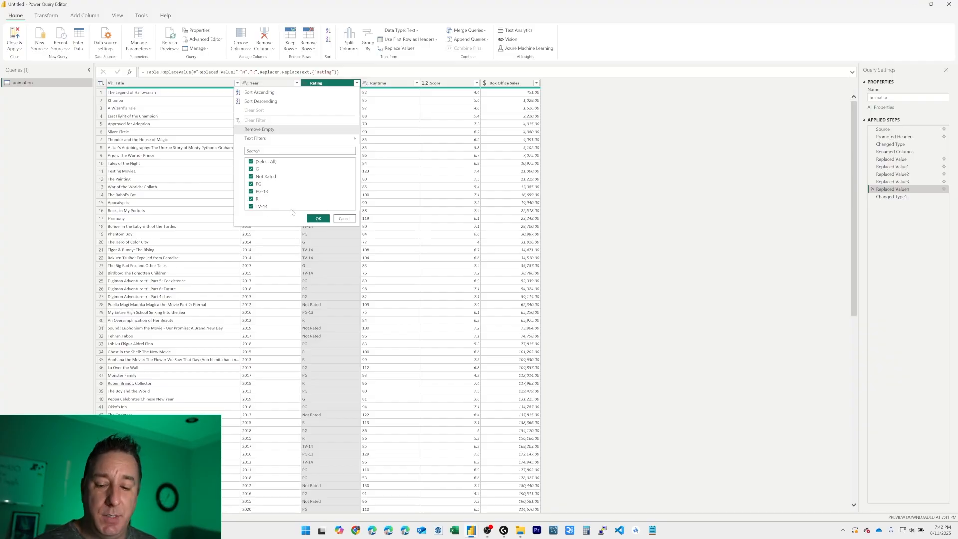
left_click(349, 219)
right_click(306, 84)
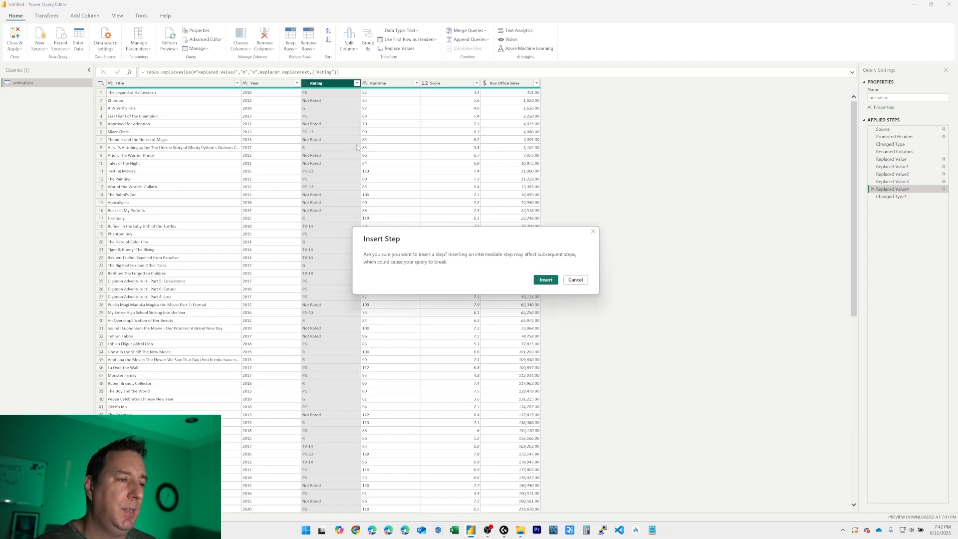
left_click(541, 279)
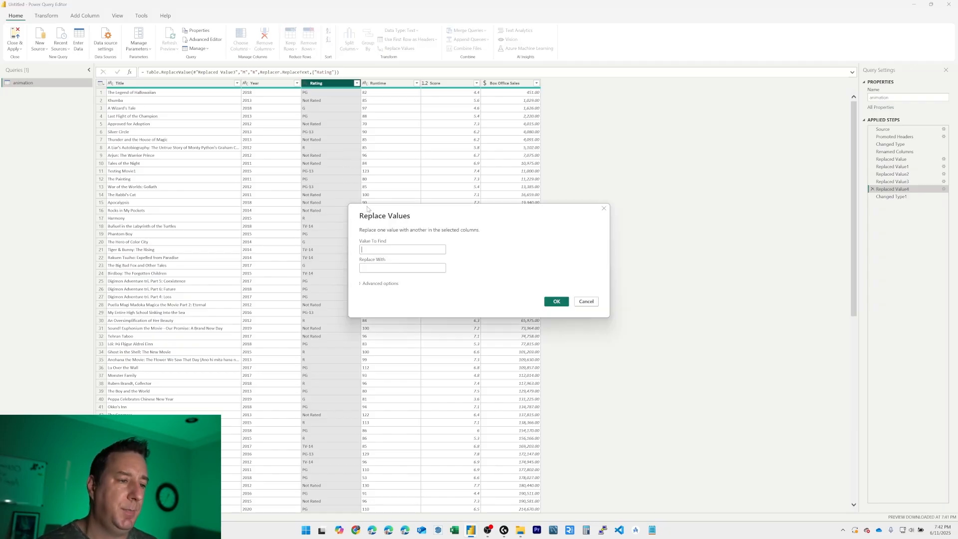
left_click(382, 249)
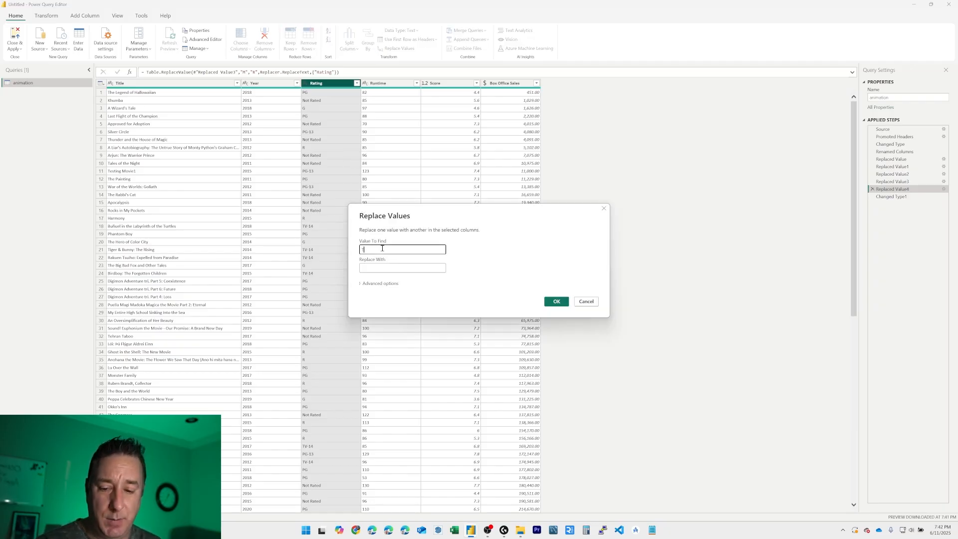
type("TV-14")
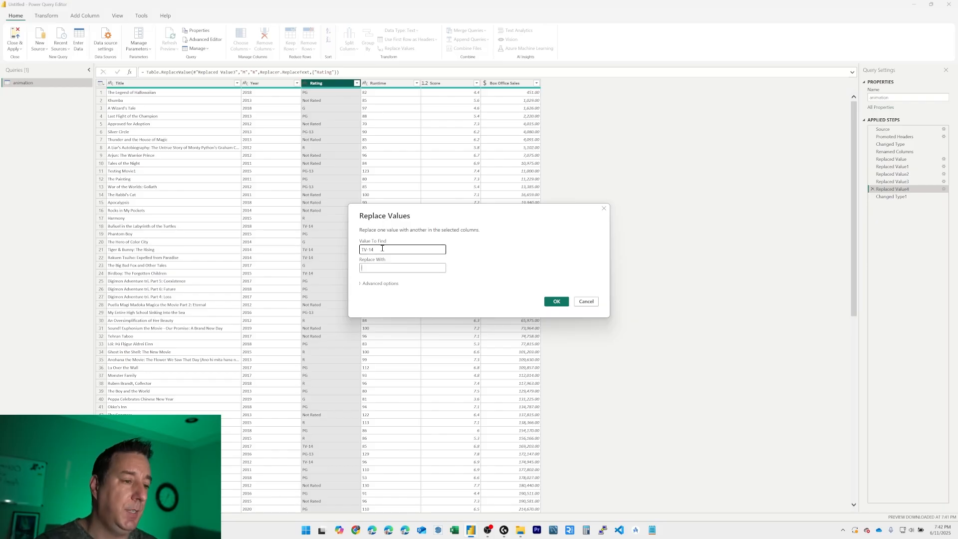
key("Tab")
type("PG")
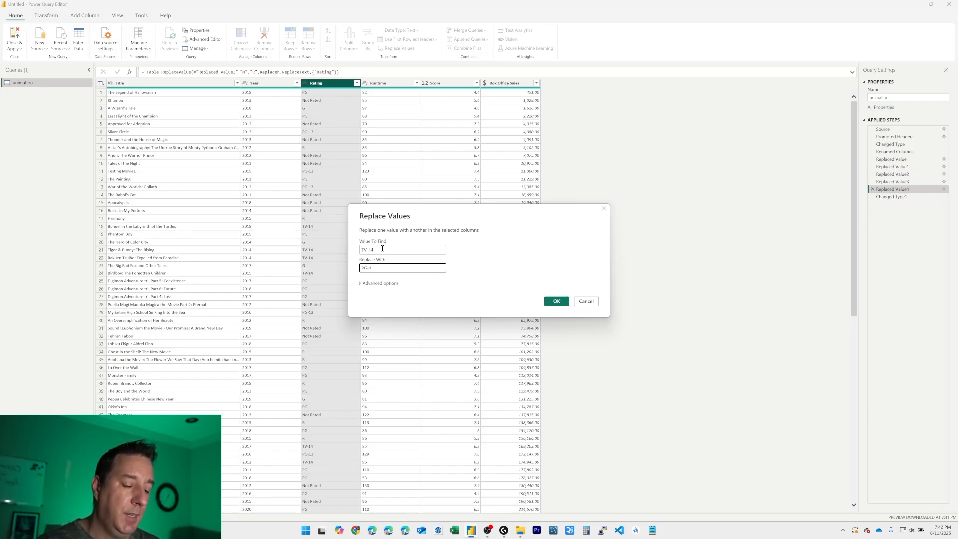
key("Return")
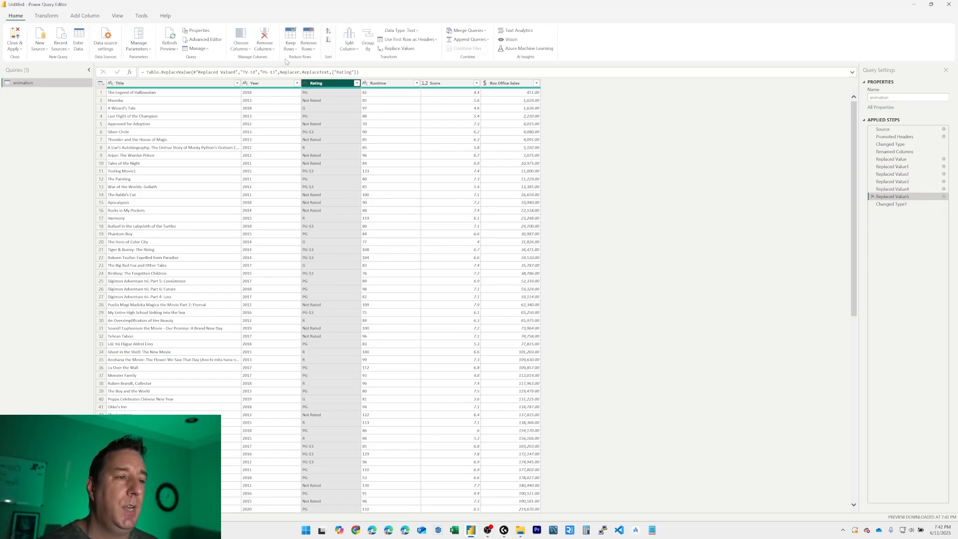
Step: Review the distinct values in the Rating column and the full animation query code in the Advanced Editor
left_click(357, 84)
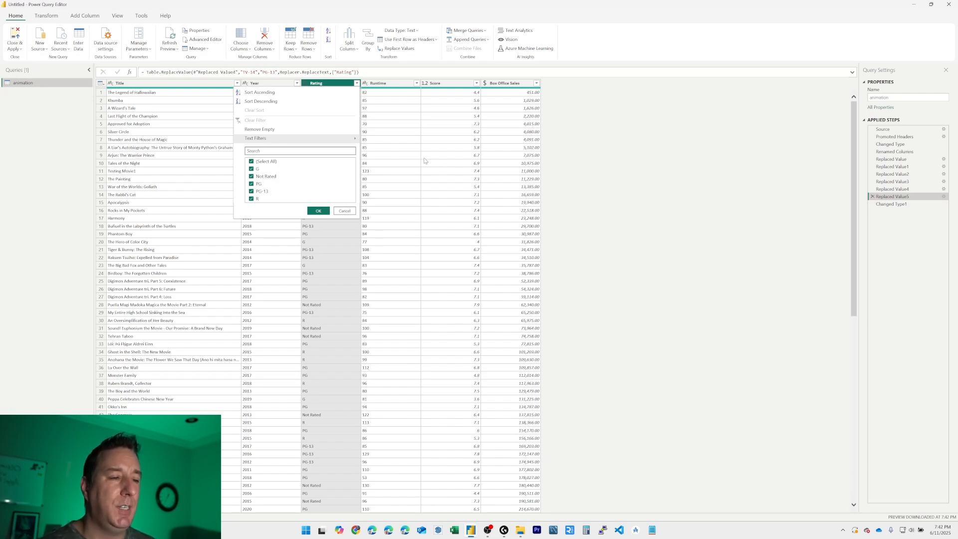
left_click(347, 212)
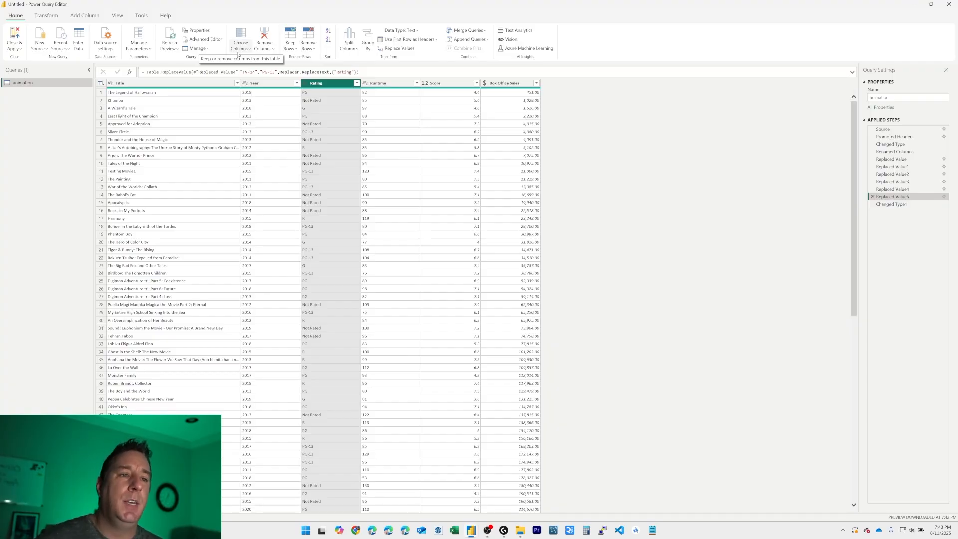
left_click(205, 40)
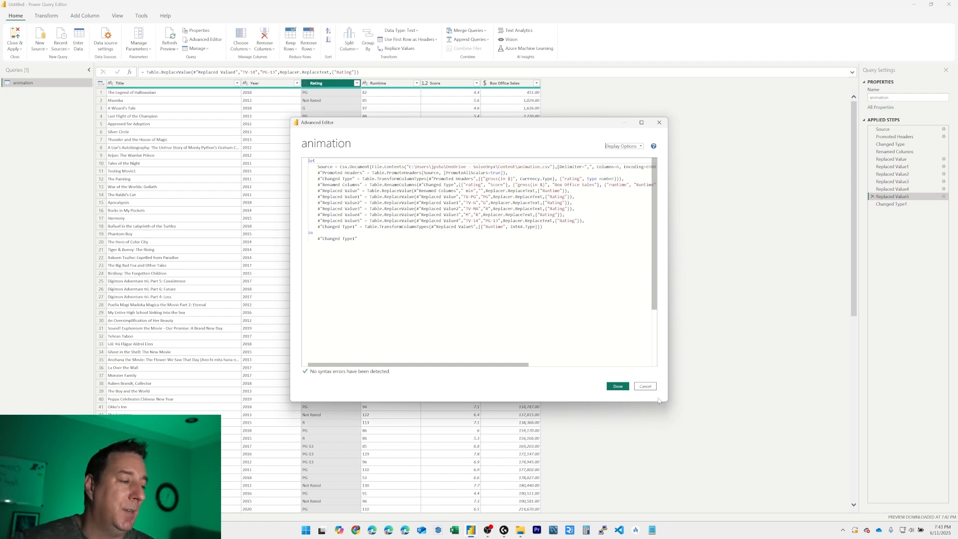
left_click(646, 387)
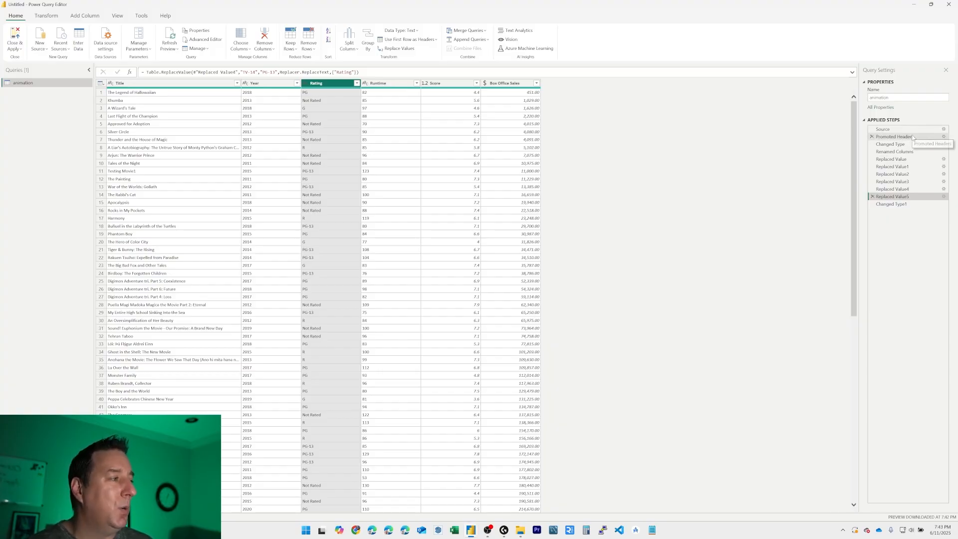
Step: Examine the data and formula at the individual applied steps, from Changed Type1 back to Changed Type and Renamed Columns
left_click(899, 207)
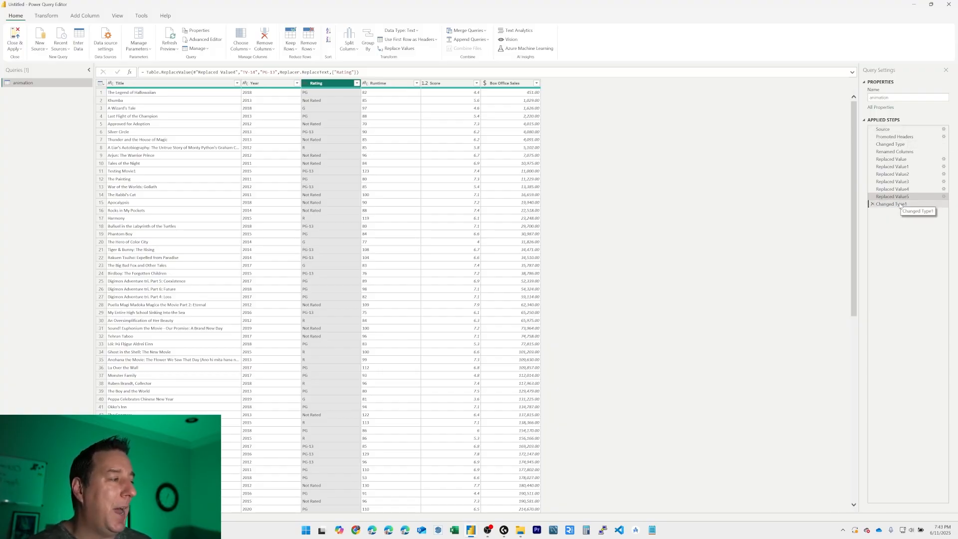
left_click(900, 190)
left_click(900, 175)
left_click(898, 160)
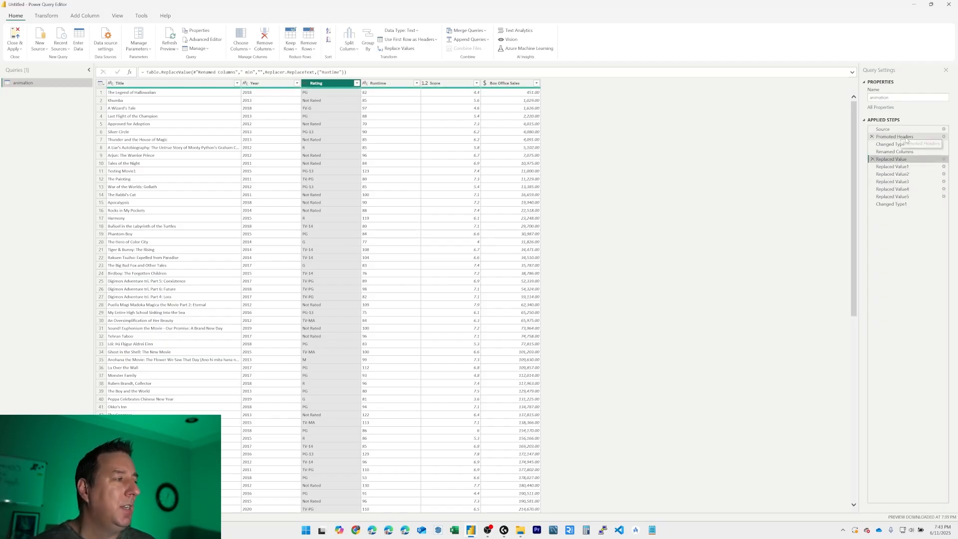
left_click(903, 144)
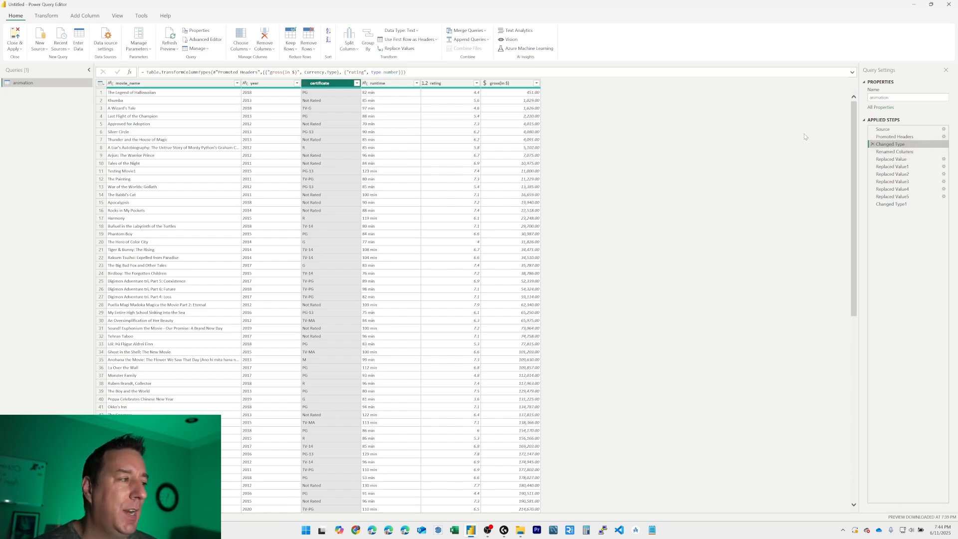
left_click(905, 154)
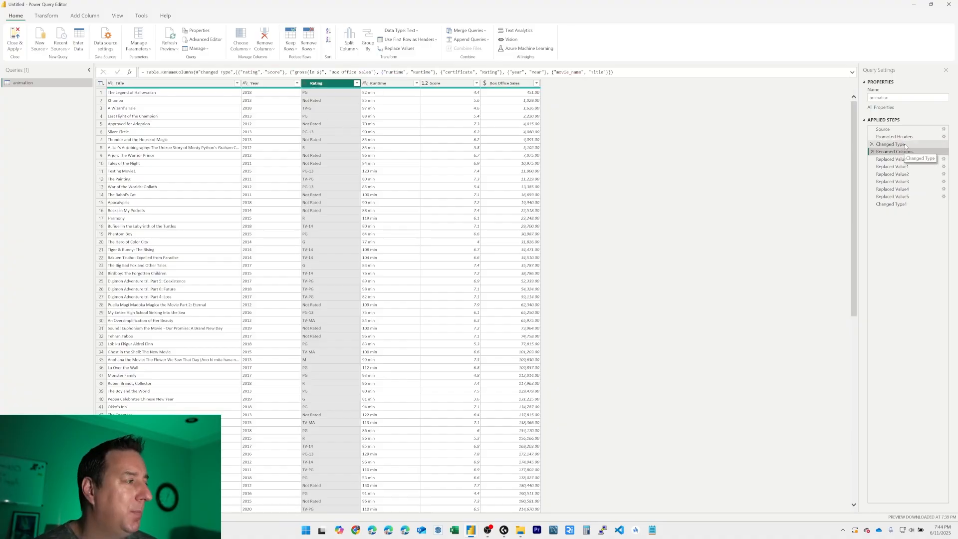
Step: Rename the Changed Type applied step to "Box Office Sales to $"
left_click(906, 146)
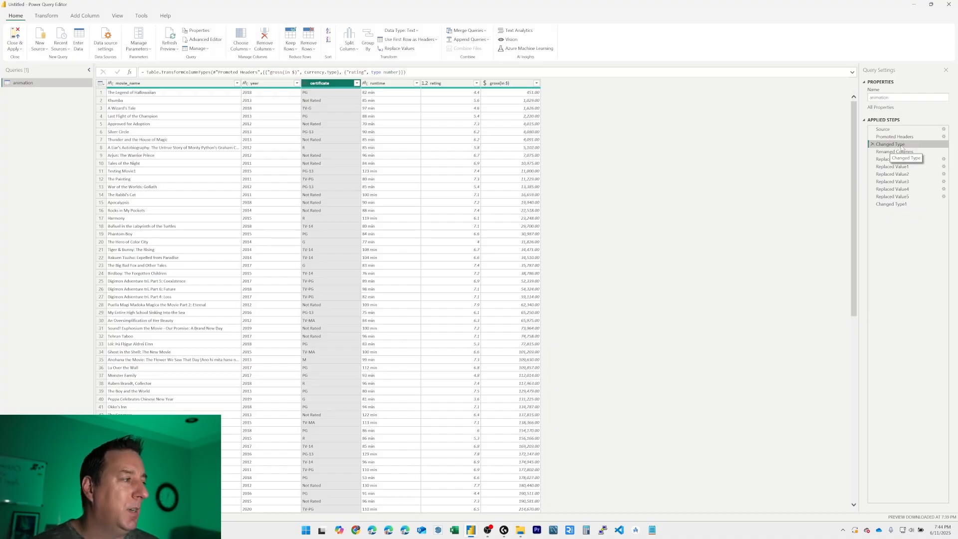
right_click(896, 148)
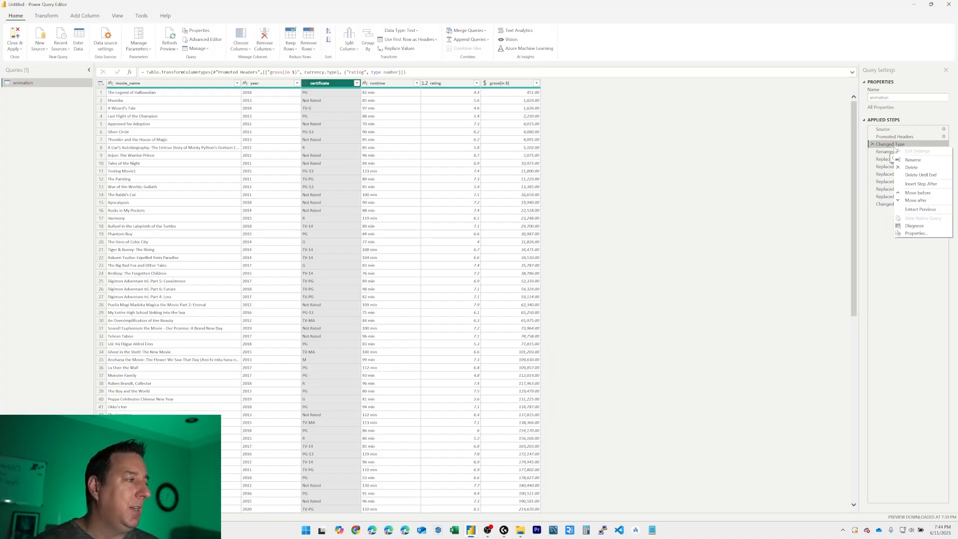
left_click(922, 160)
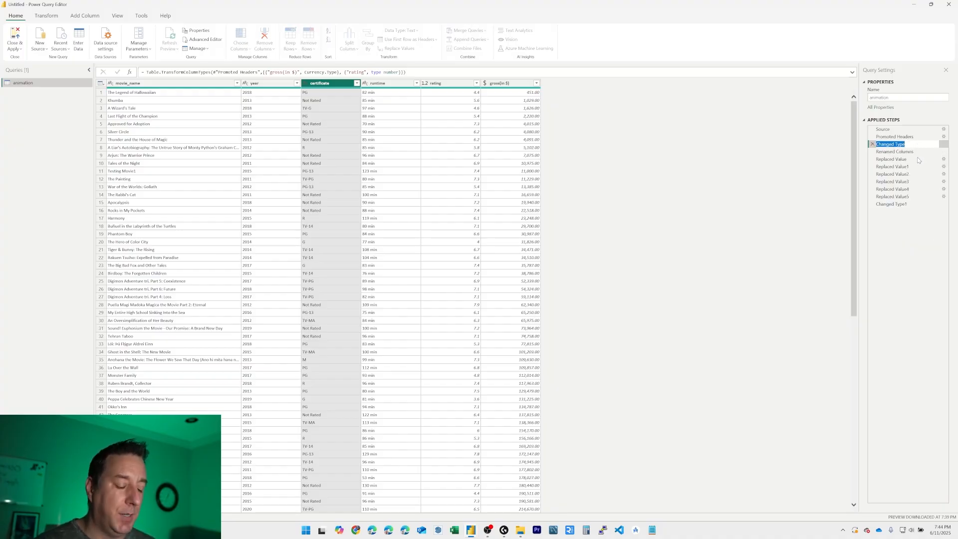
type("dox Office Sales to $")
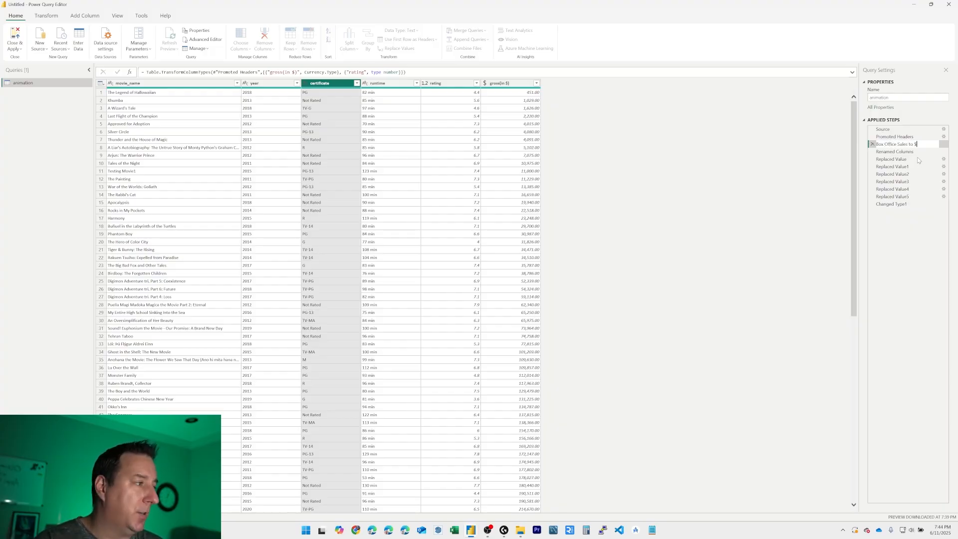
key("Return")
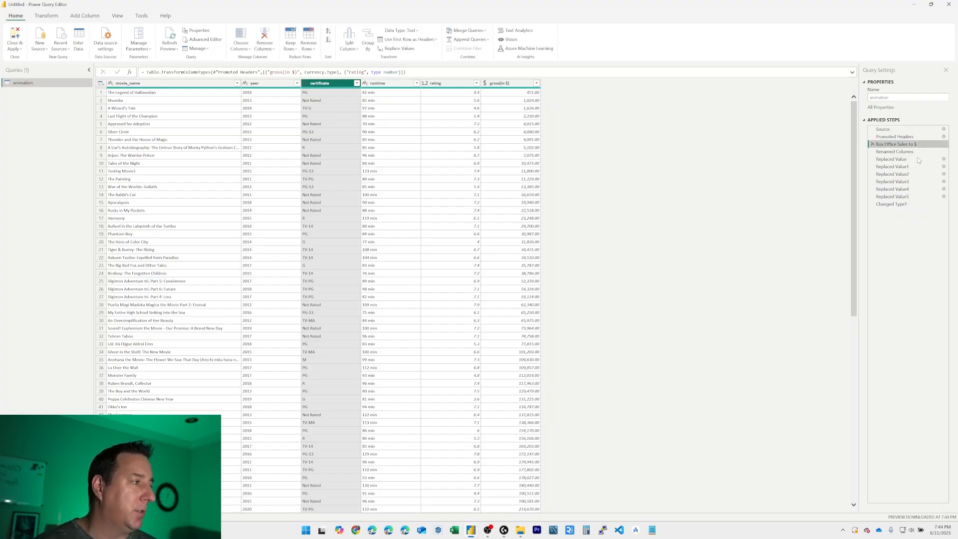
Step: Review the steps from Renamed Columns through Replaced Value2, and rename the Replaced Value step that strips " min" to "Runtime"
left_click(901, 152)
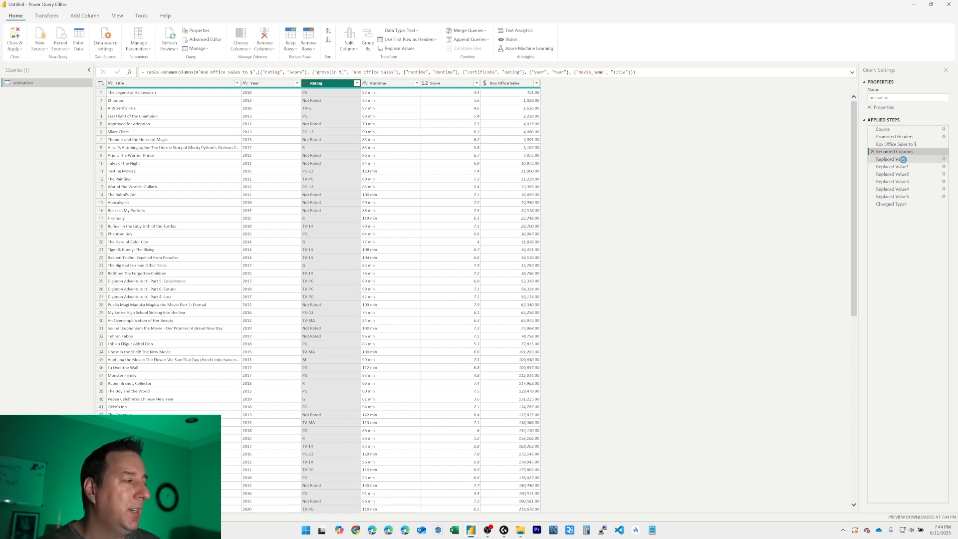
left_click(905, 161)
left_click(898, 166)
left_click(899, 175)
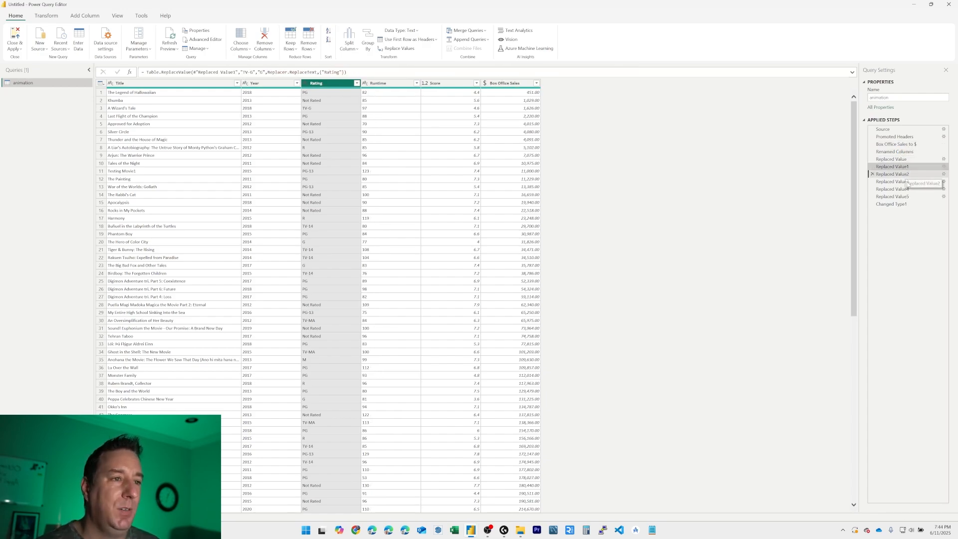
left_click(905, 159)
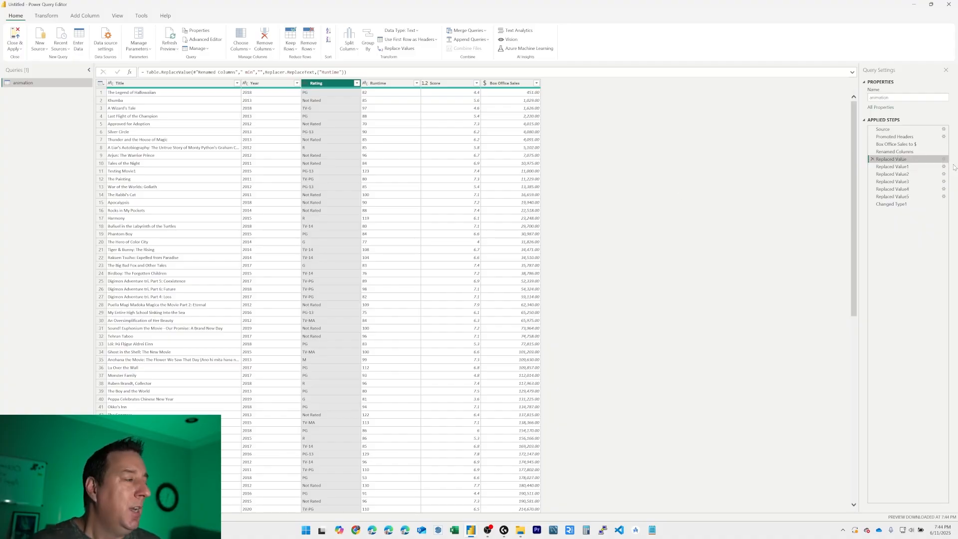
right_click(886, 159)
left_click(903, 173)
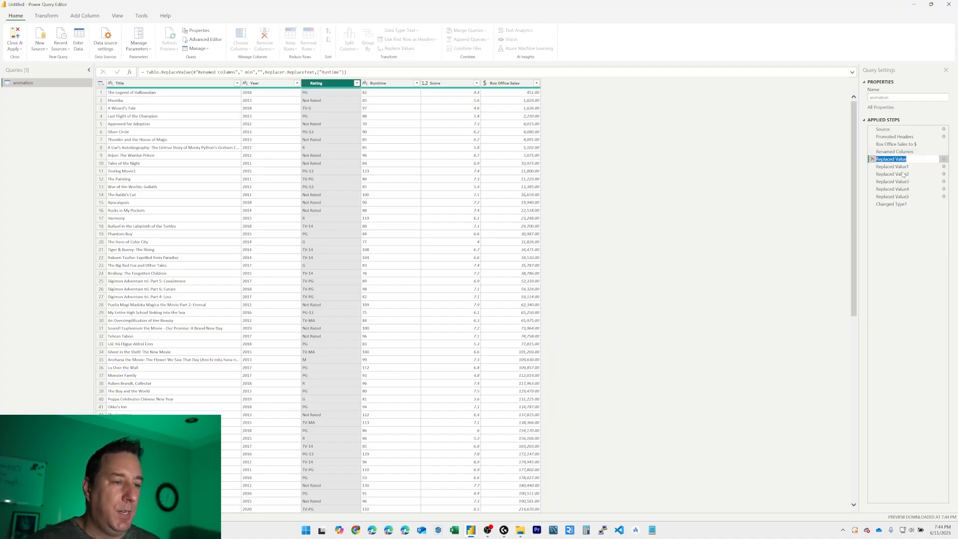
type("Runtime")
key("Return")
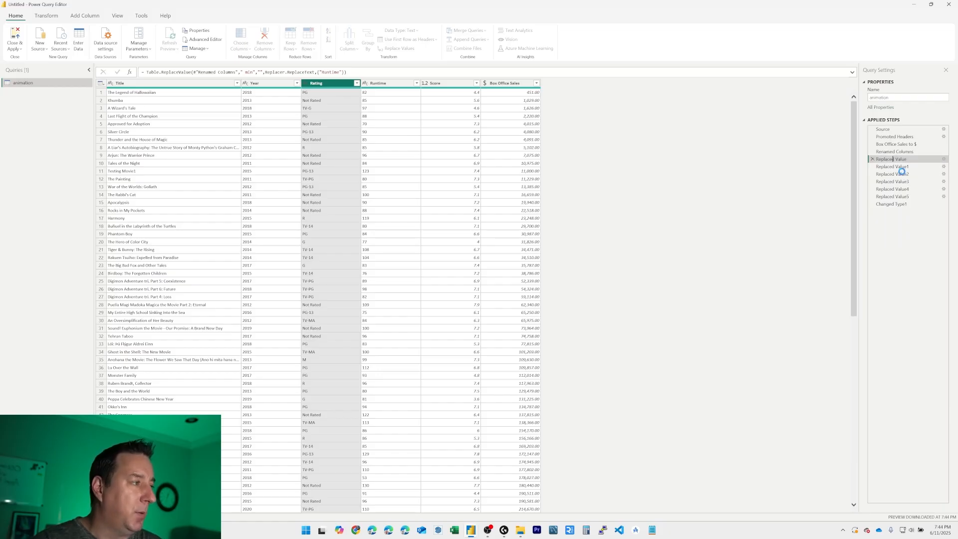
Step: Filter the Rating column to PG-13 rows only after the Changed Type1 step, and delete that filter step
left_click(909, 168)
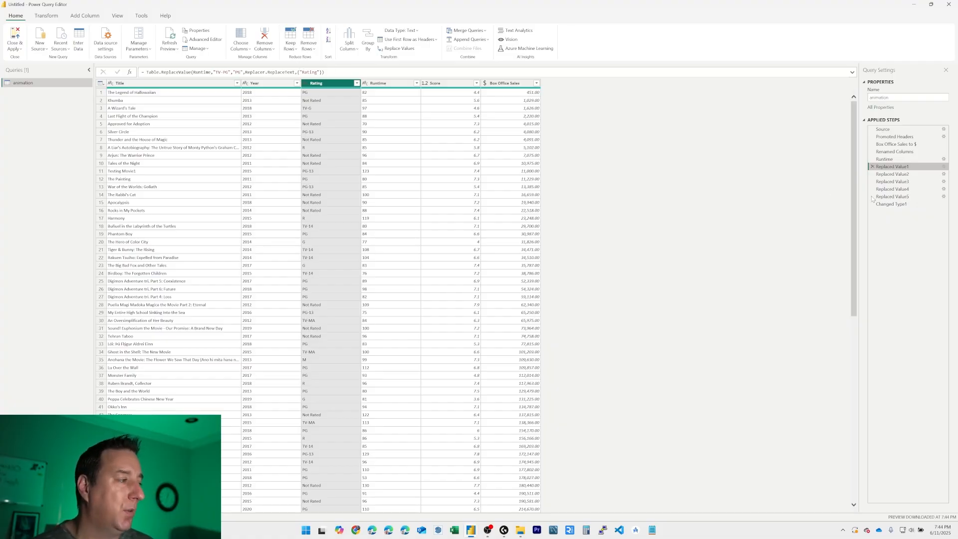
left_click(891, 204)
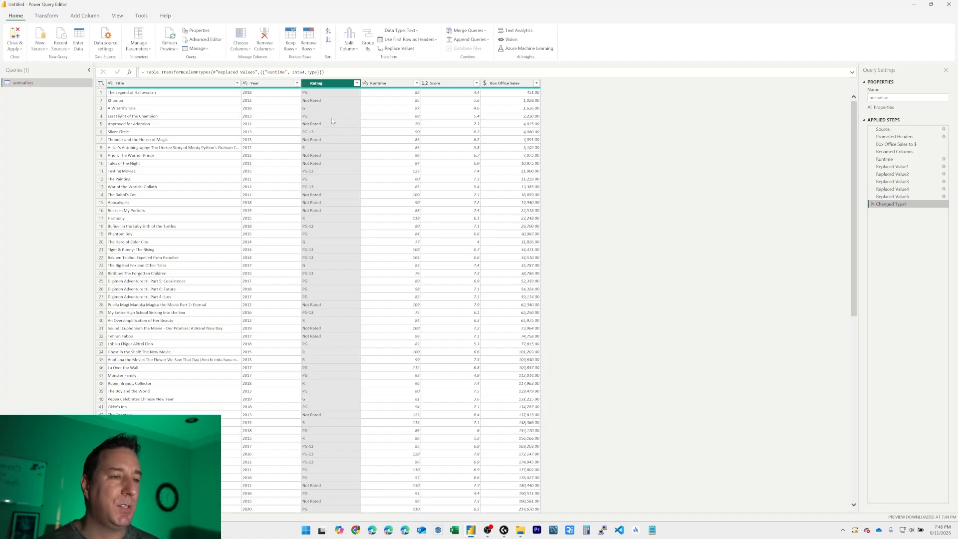
left_click(357, 84)
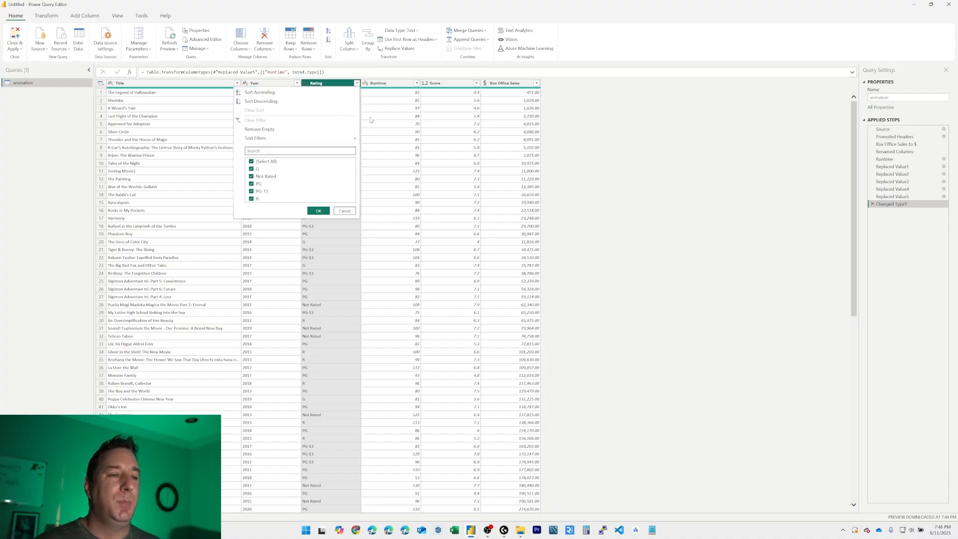
left_click(265, 162)
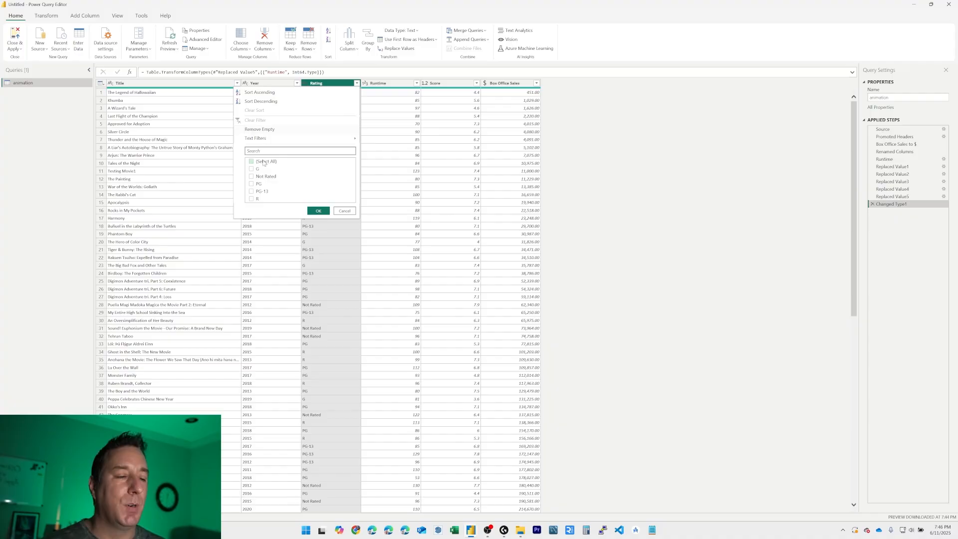
left_click(262, 191)
left_click(325, 212)
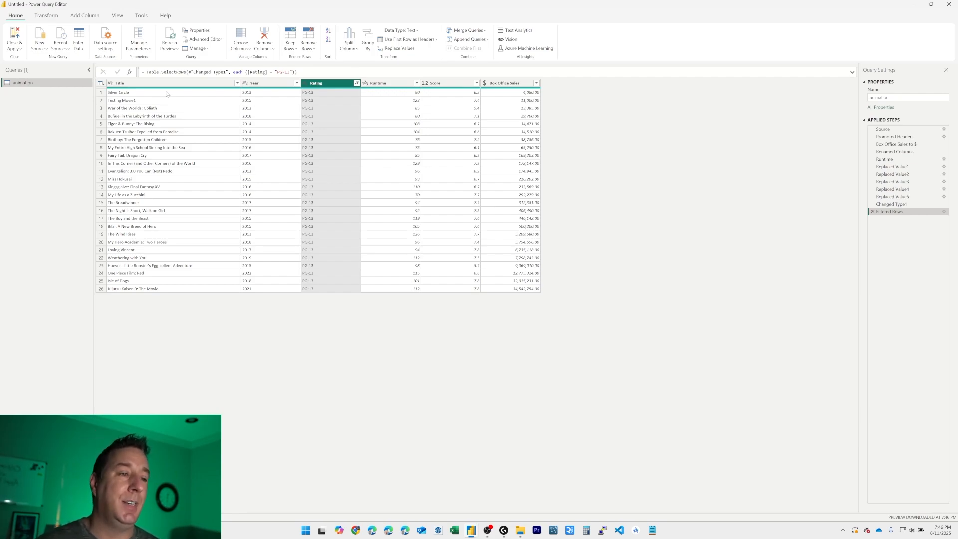
left_click(873, 212)
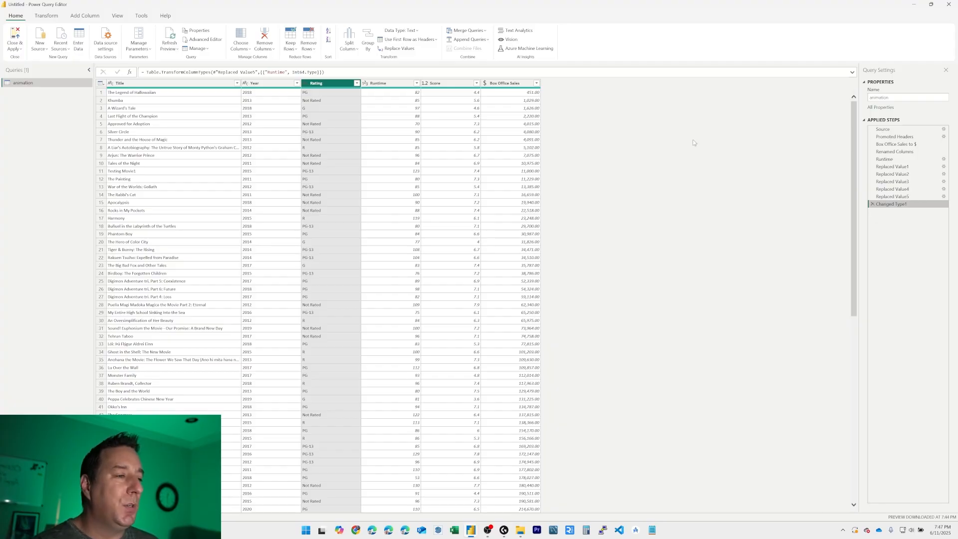
Step: Try to rename the Runtime column to "Run Time" right after the Runtime step, and check the Changed Type1 step
left_click(896, 161)
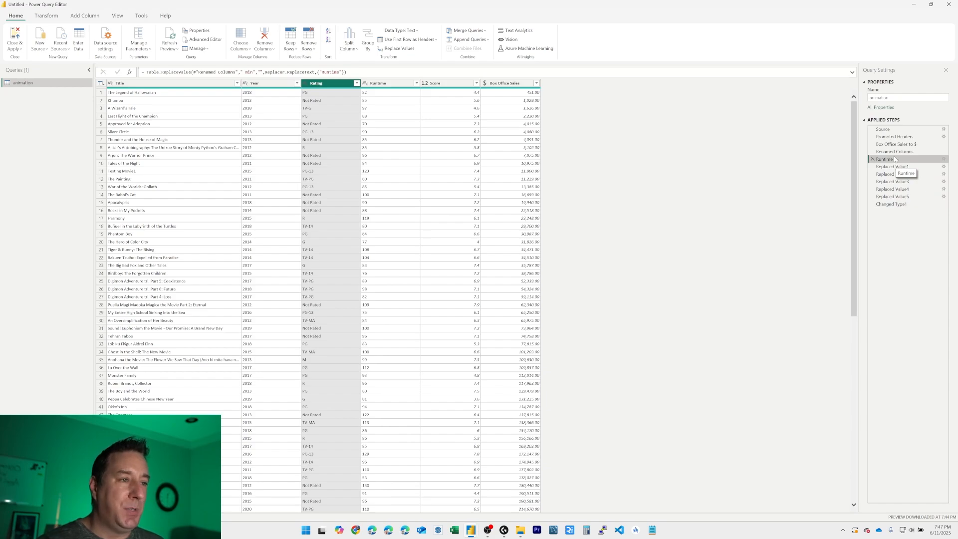
double_click(389, 83)
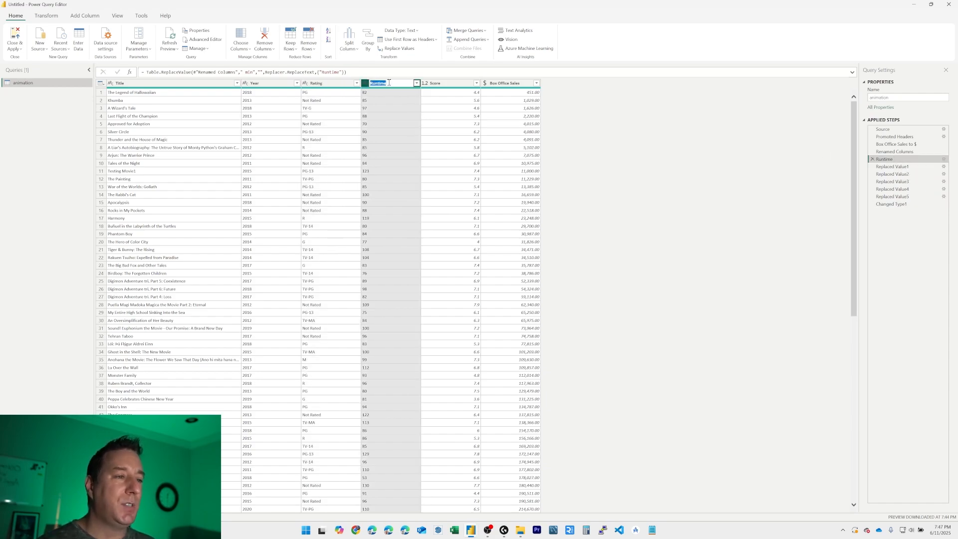
type("Run")
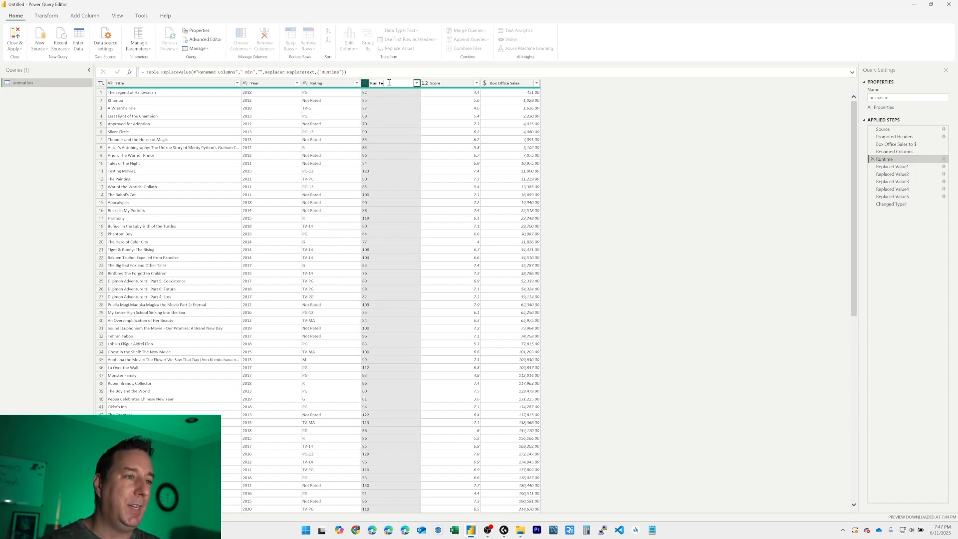
type(" Time")
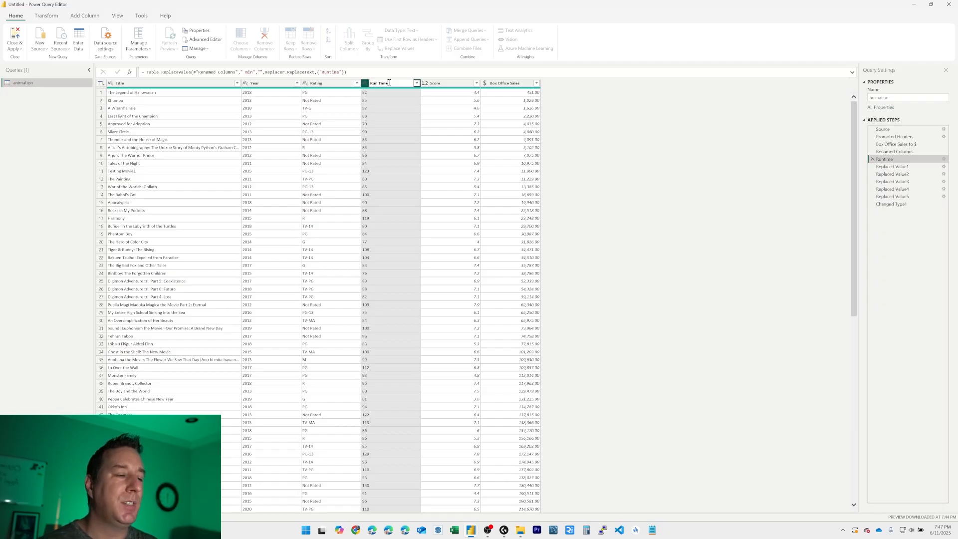
key("Return")
key("Return")
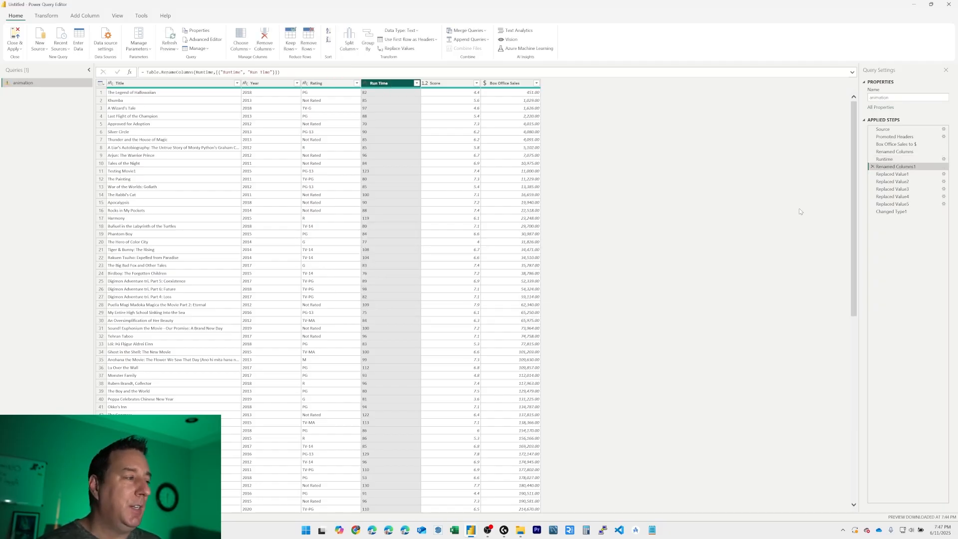
left_click(891, 212)
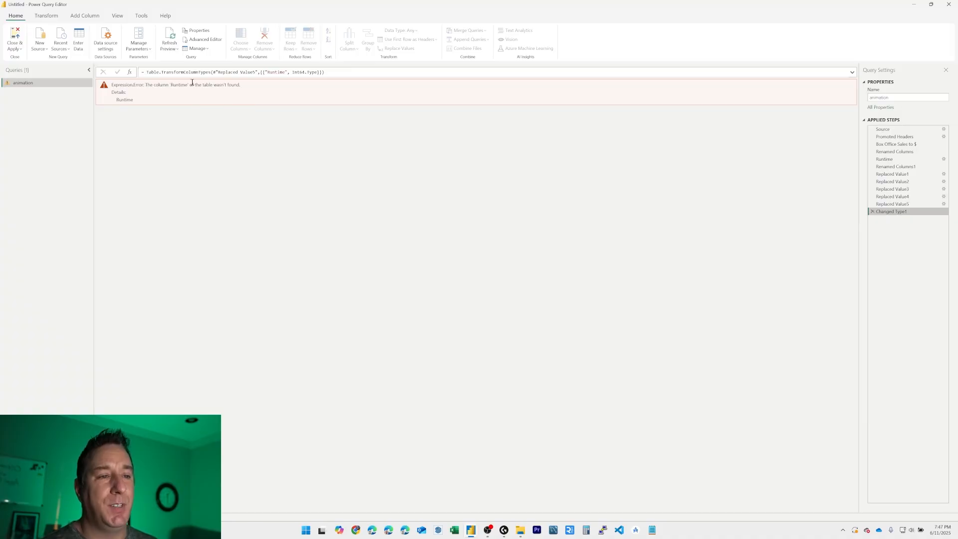
Step: Delete the inserted applied step that renames the Runtime column to Run Time
left_click(907, 169)
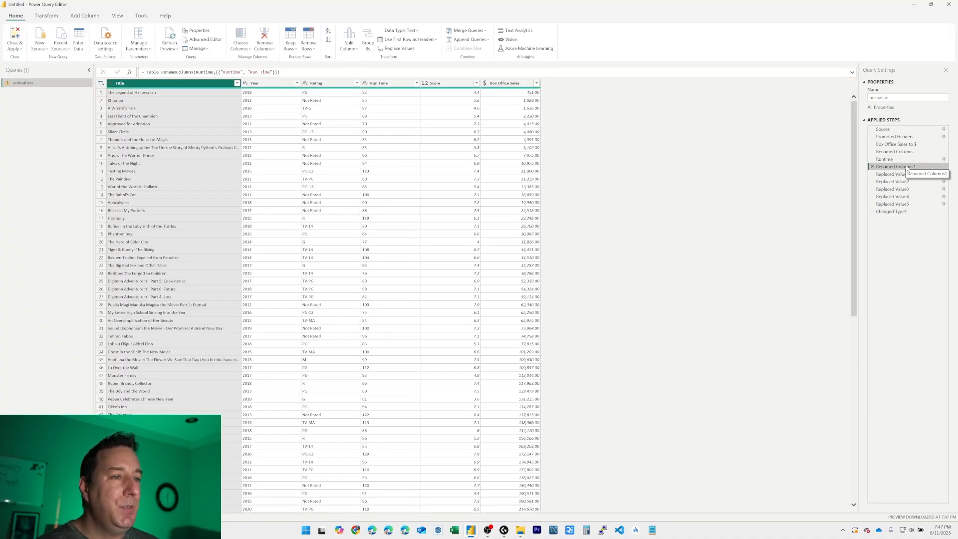
left_click(873, 167)
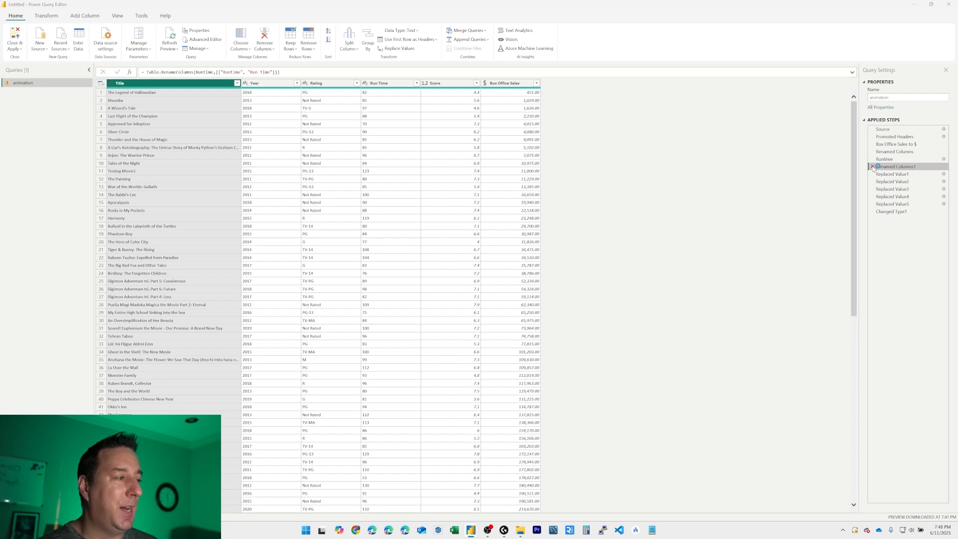
left_click(546, 280)
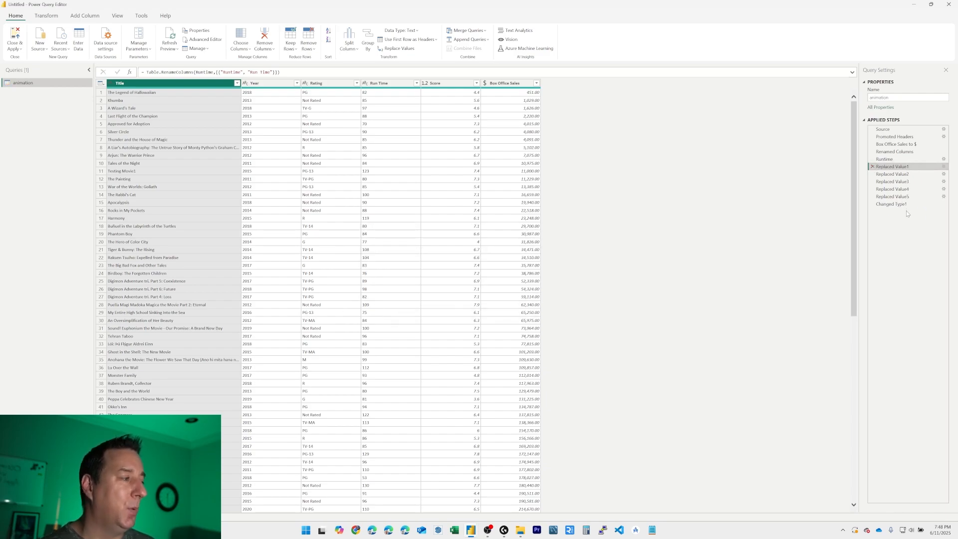
Step: Apply the query up to Changed Type1 to the report, and expand the animation table's fields in a widened Data pane
left_click(907, 205)
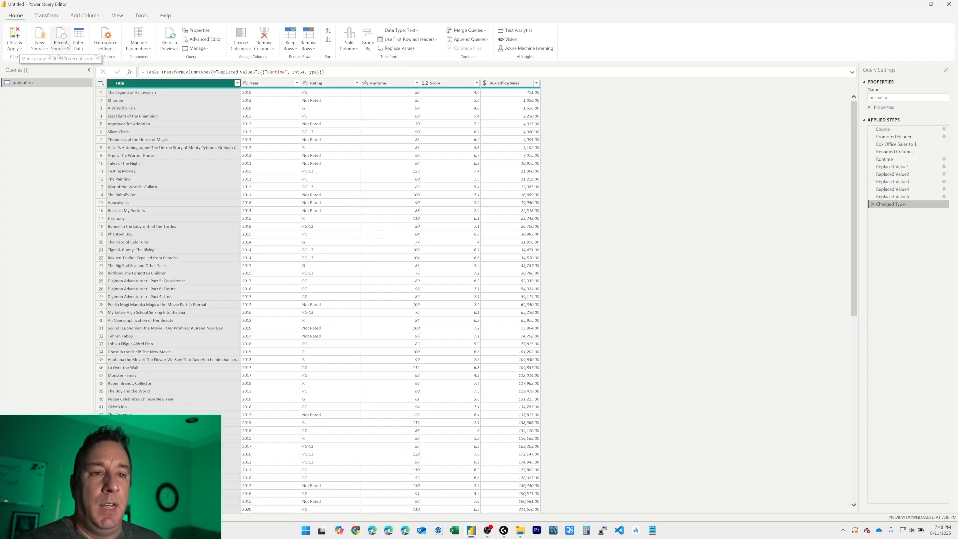
left_click(17, 36)
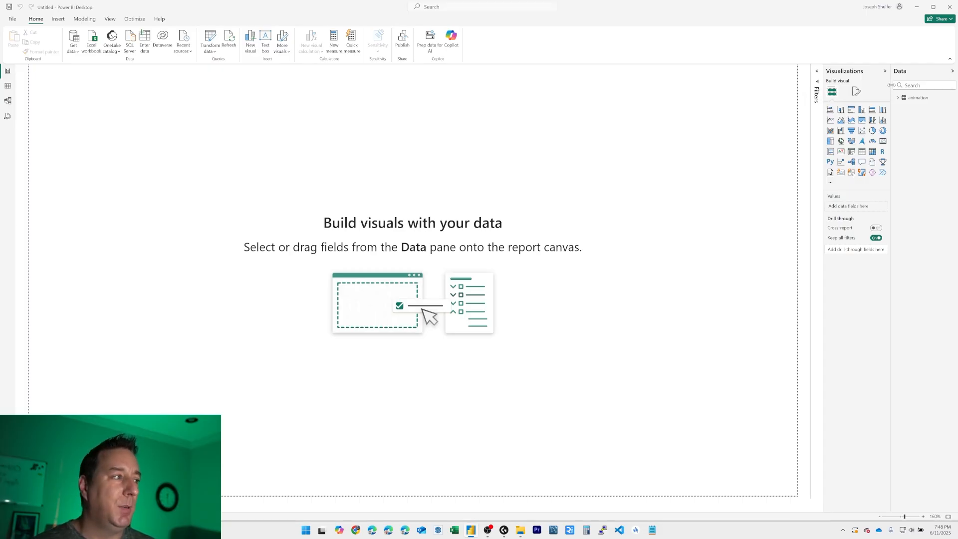
left_click_drag(892, 84, 856, 81)
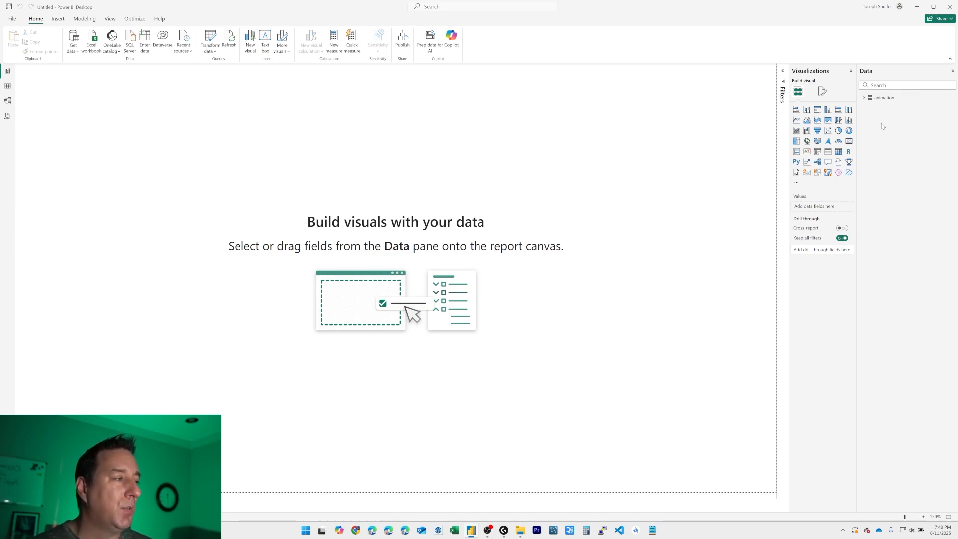
left_click(852, 71)
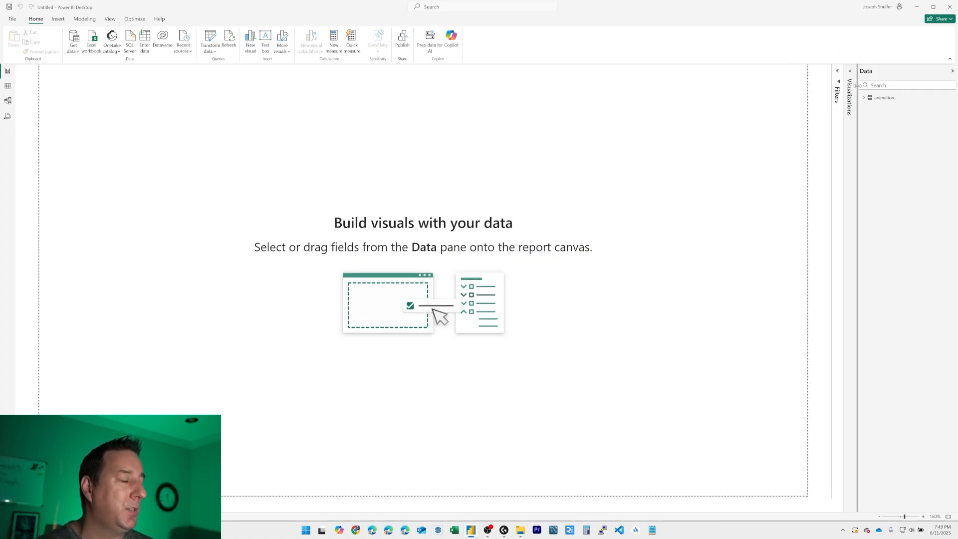
left_click_drag(858, 94, 826, 99)
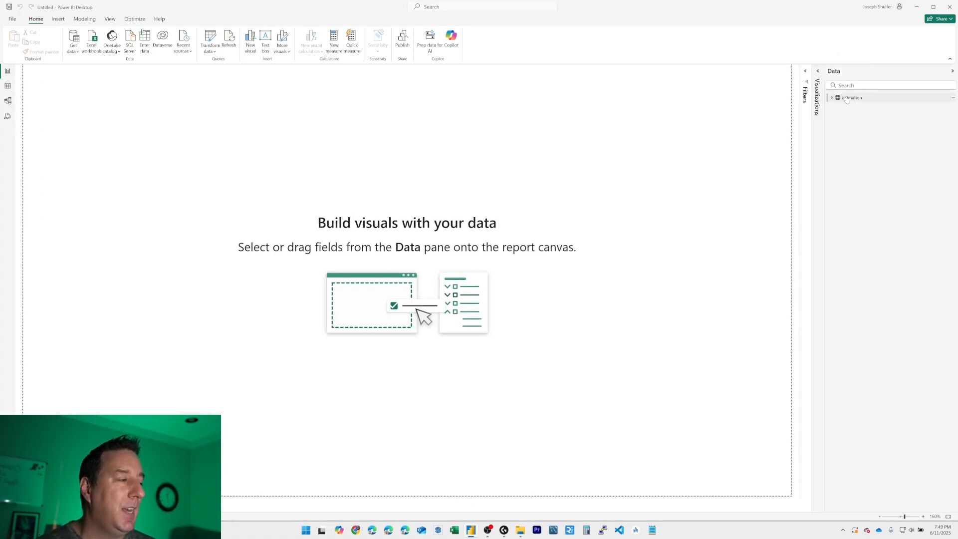
left_click(833, 99)
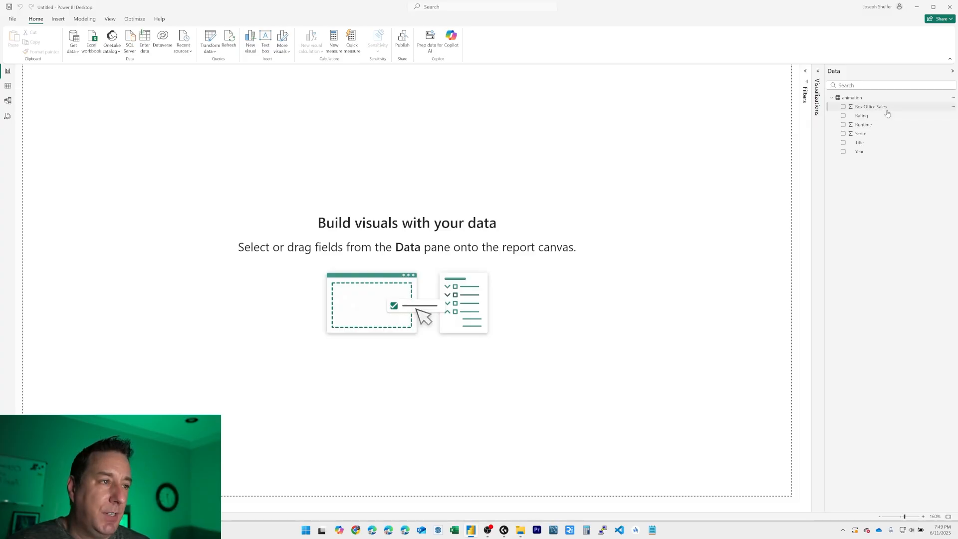
Step: Add an empty table visual to the report page, and enlarge and reposition it in the page's left half
left_click(818, 73)
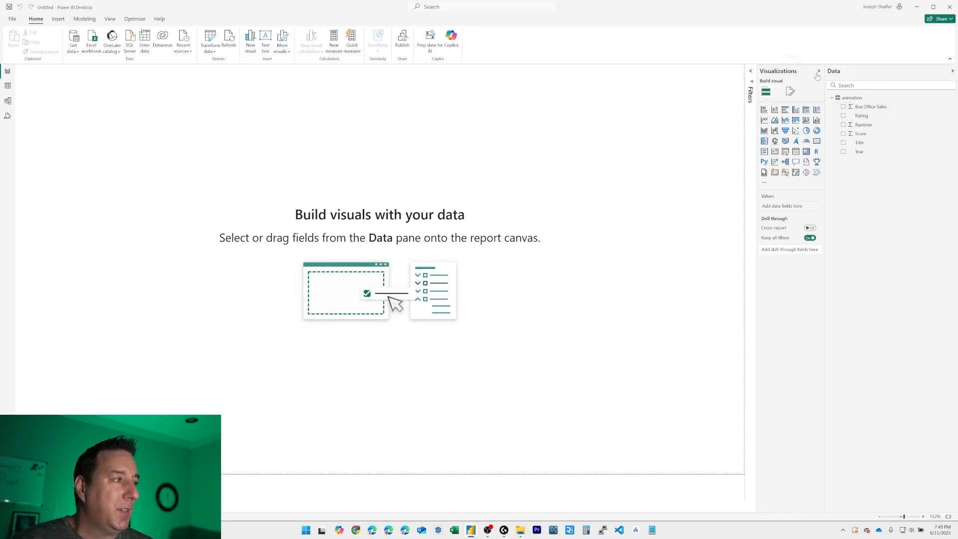
left_click_drag(825, 78, 856, 78)
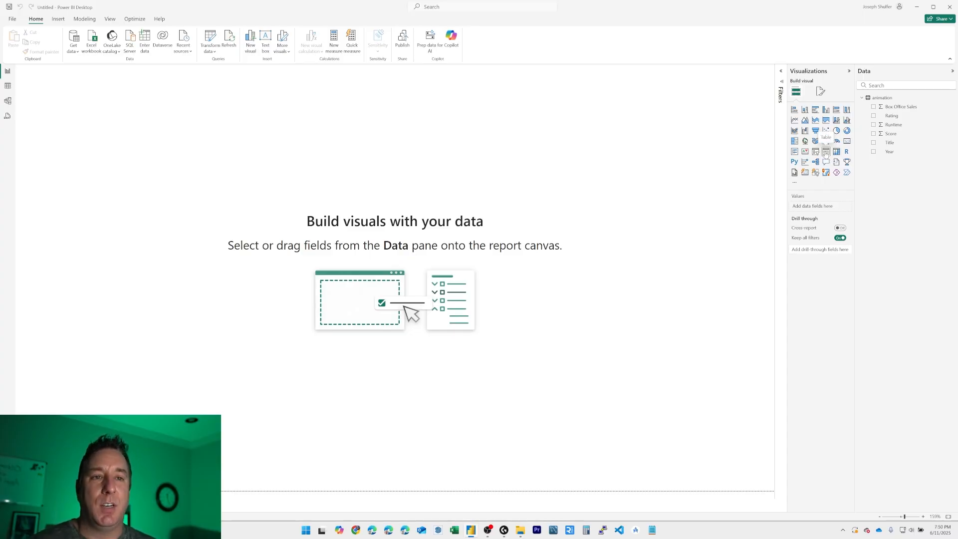
left_click(826, 152)
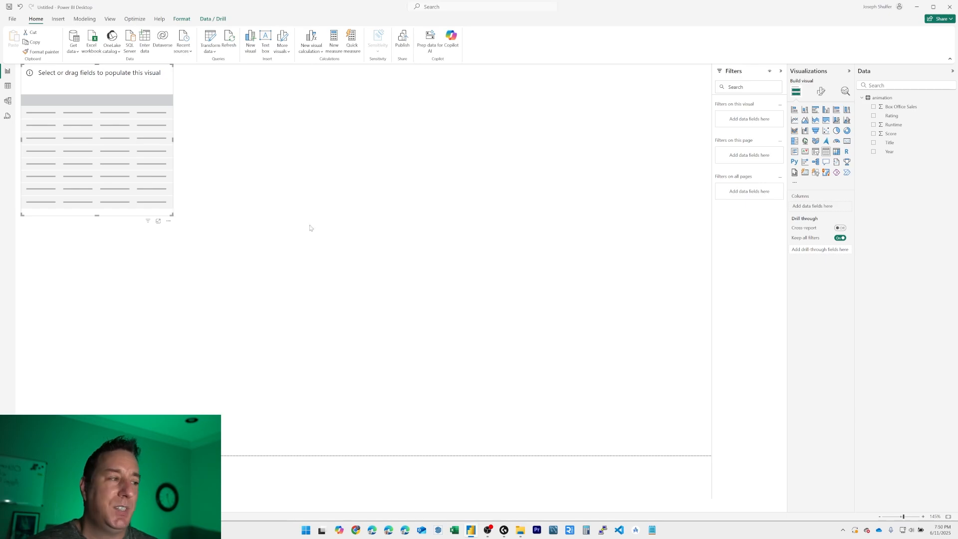
left_click_drag(64, 102, 199, 136)
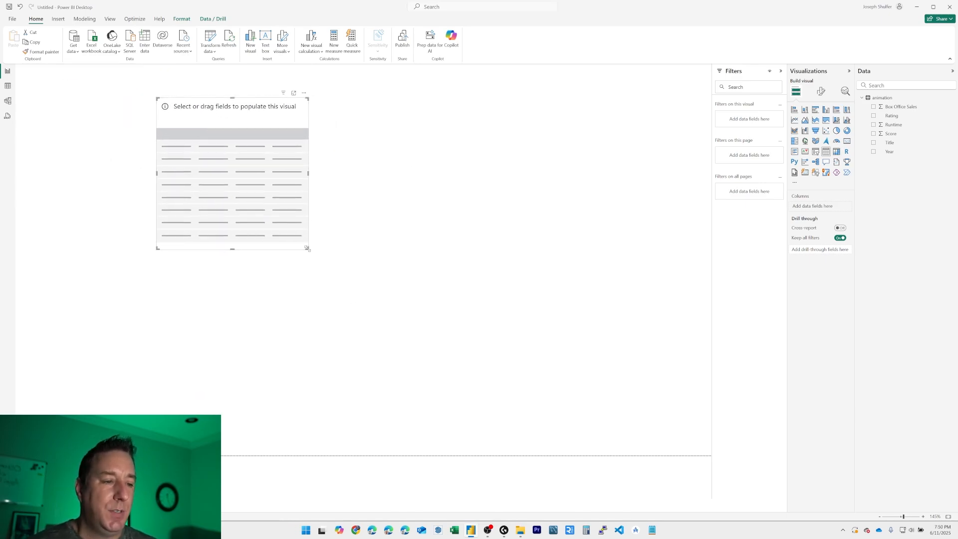
left_click_drag(307, 249, 430, 391)
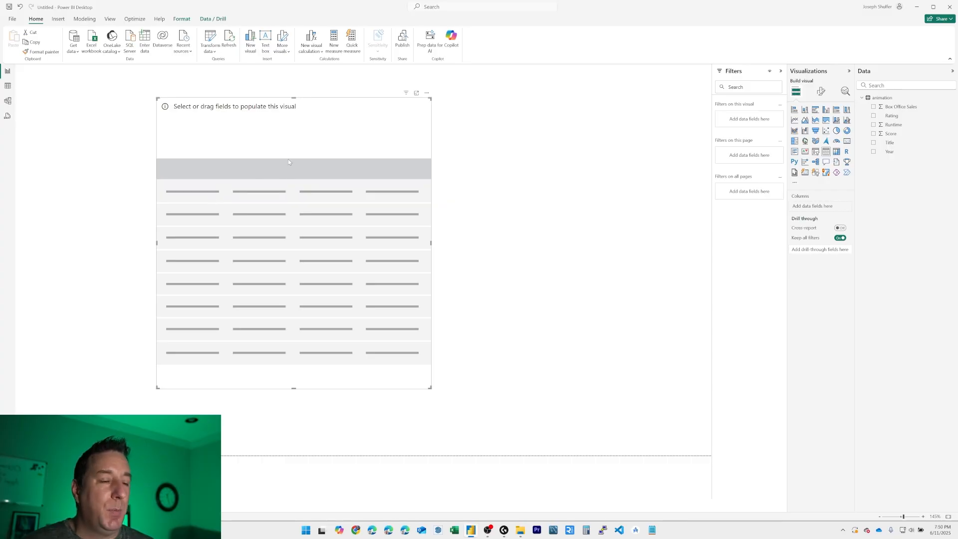
left_click_drag(288, 162, 235, 158)
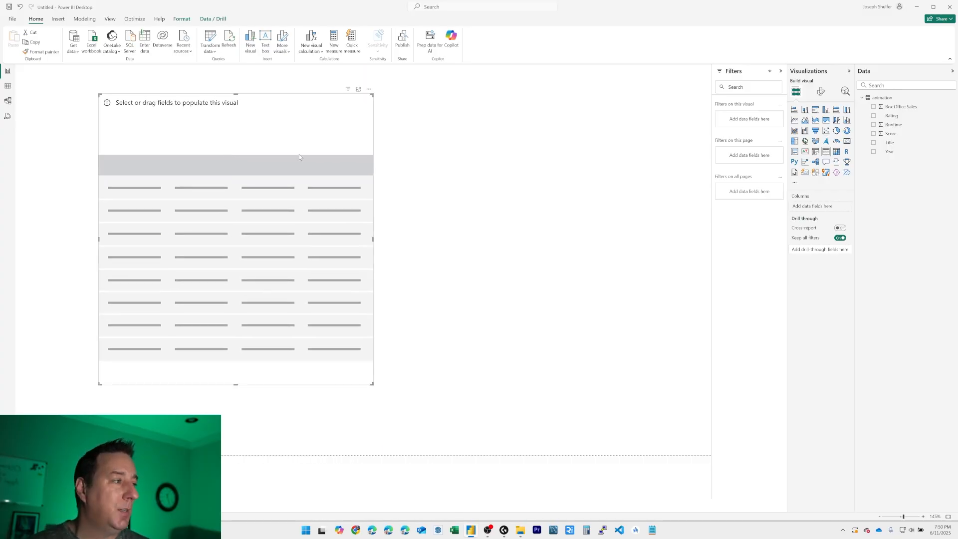
Step: Add the Title and Year fields as columns of the table visual and widen the visual
left_click_drag(891, 144, 164, 141)
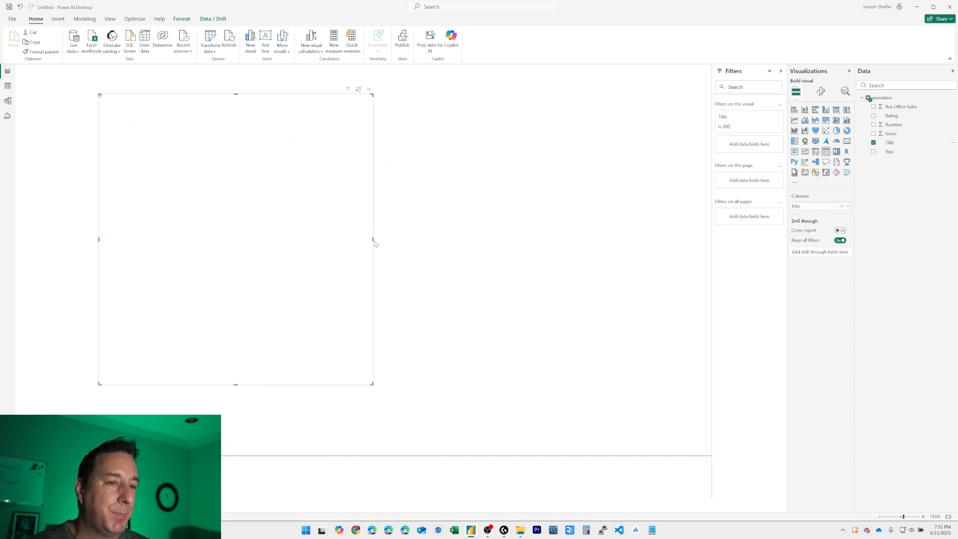
left_click_drag(374, 242, 445, 243)
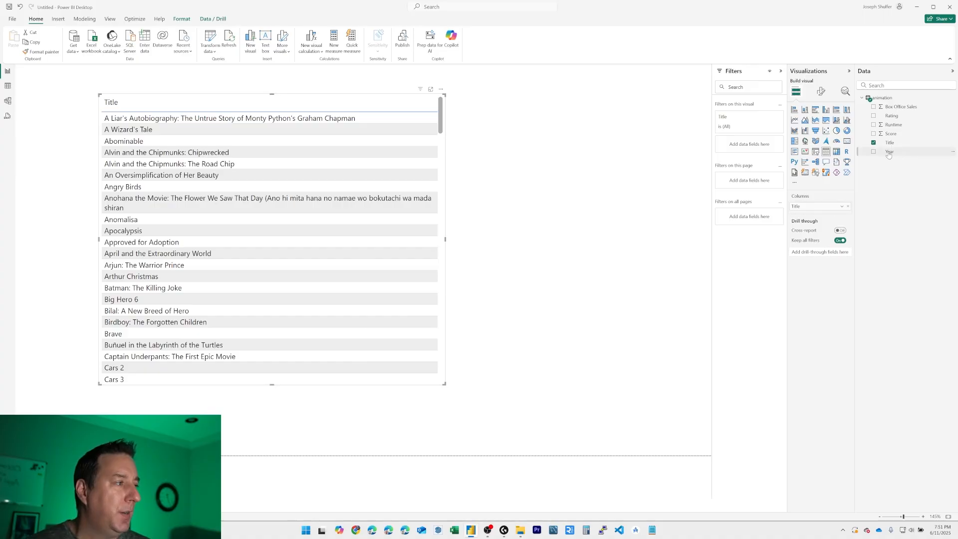
left_click_drag(889, 154, 428, 133)
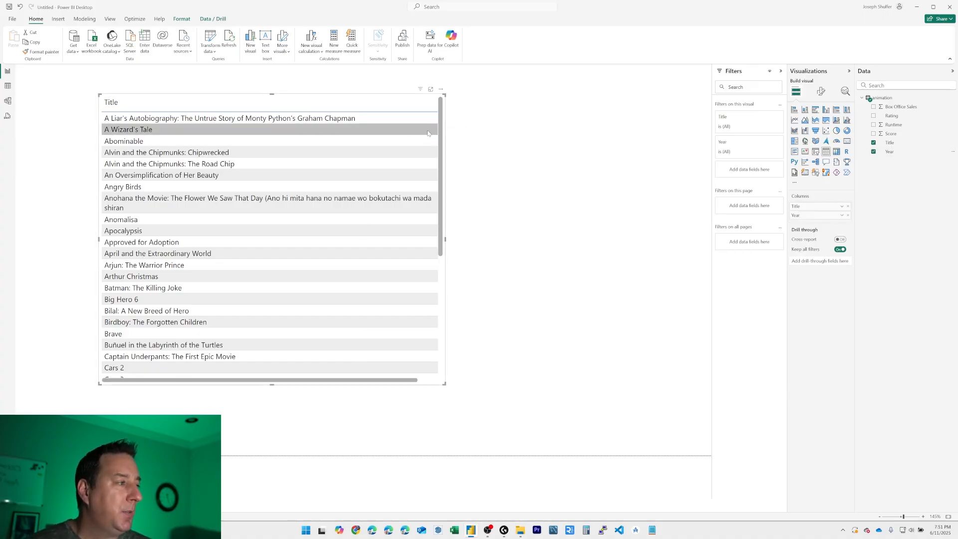
Step: Add the Rating field as a column of the table visual, and adjust the Title column to a narrower width
left_click_drag(892, 116, 418, 147)
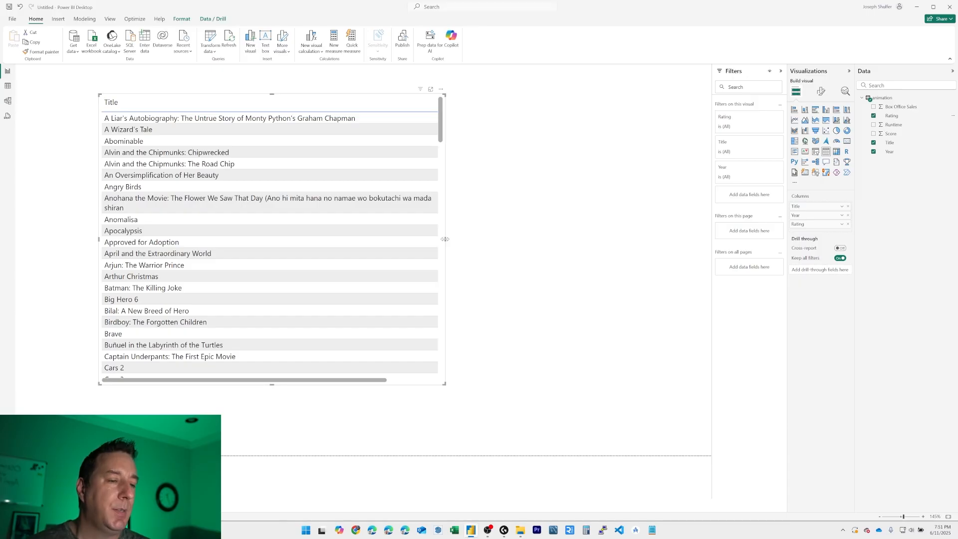
left_click_drag(444, 239, 606, 240)
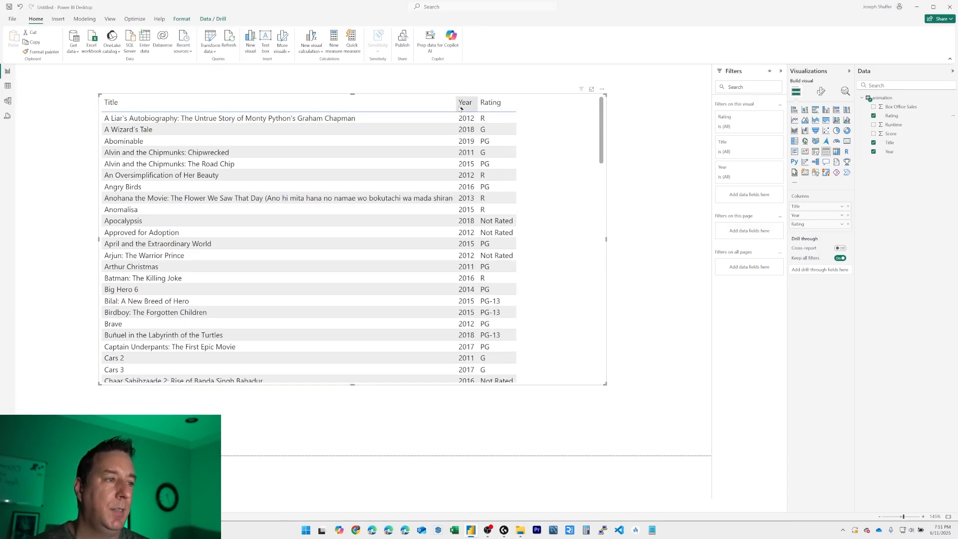
left_click_drag(460, 107, 224, 117)
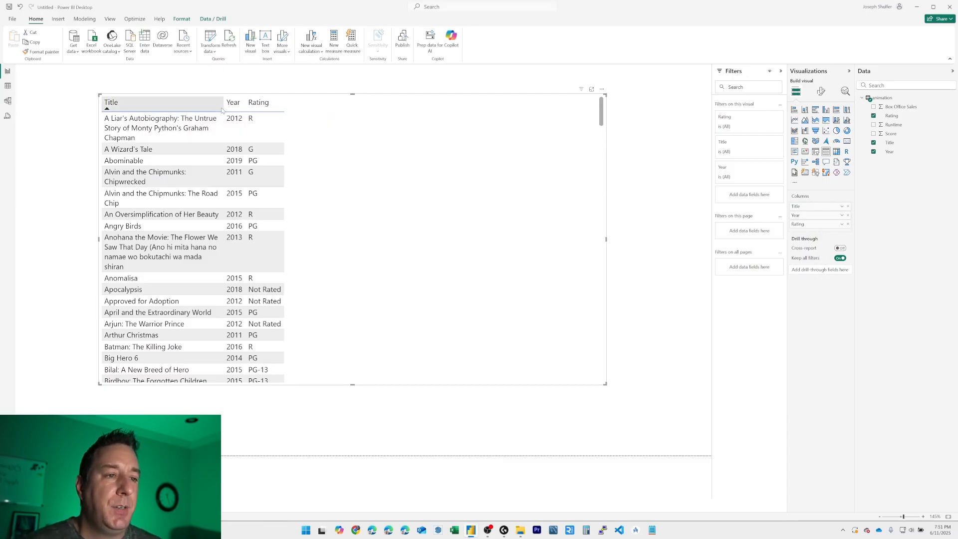
left_click_drag(224, 106, 263, 106)
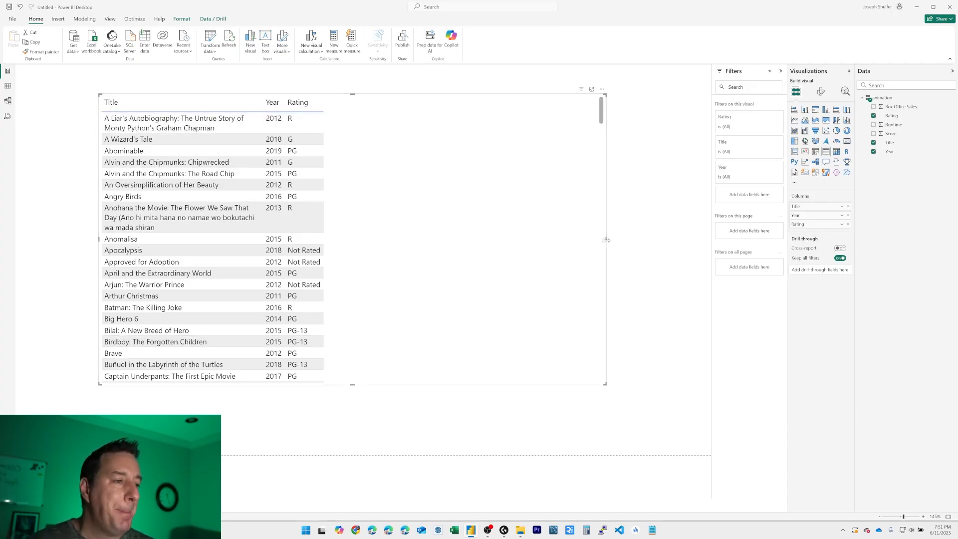
Step: Reduce the table visual's width to fit its three columns and move it toward the report page's upper-left corner
left_click_drag(606, 240, 344, 239)
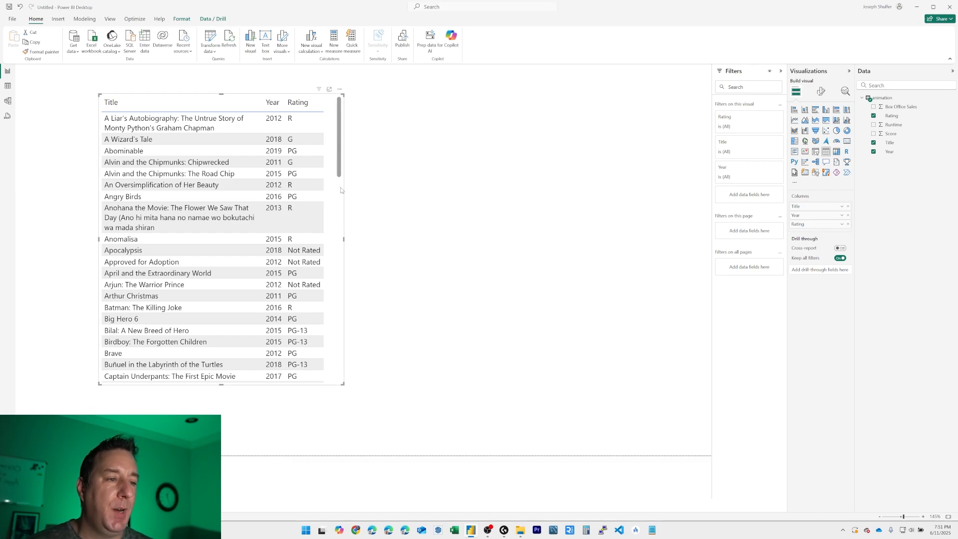
left_click_drag(341, 189, 293, 177)
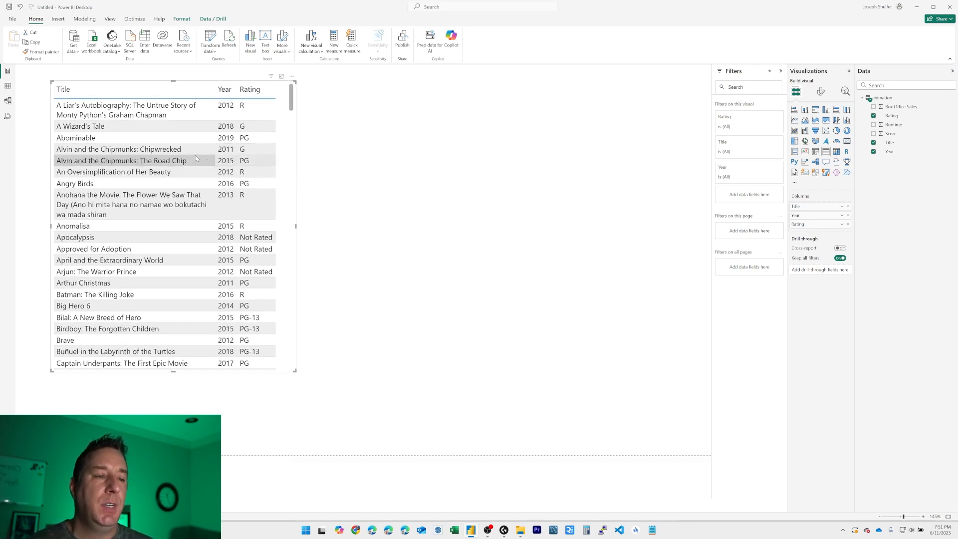
left_click(293, 134)
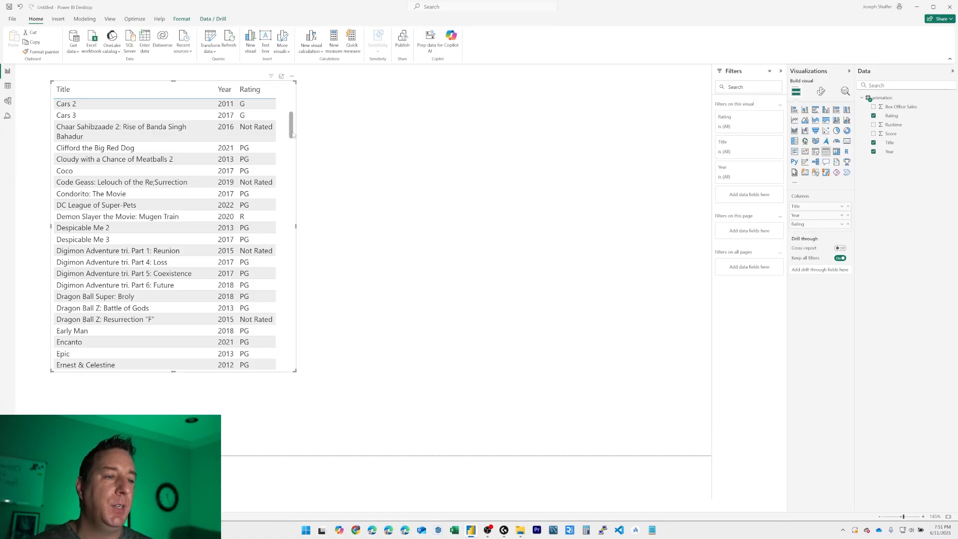
scroll(293, 135, "up", 6)
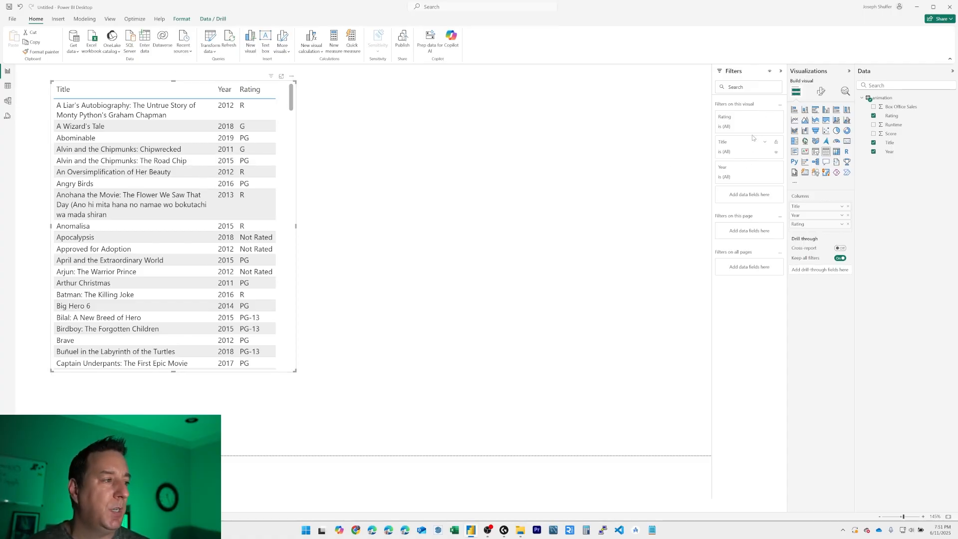
Step: Filter the table visual by Year to 2020, 2021 and 2022 using basic filtering
left_click(766, 168)
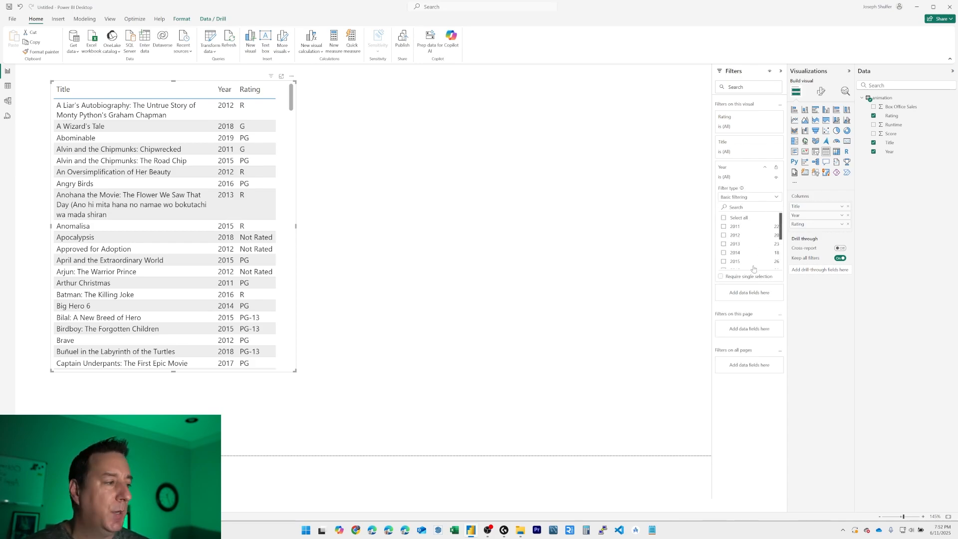
scroll(764, 252, "down", 3)
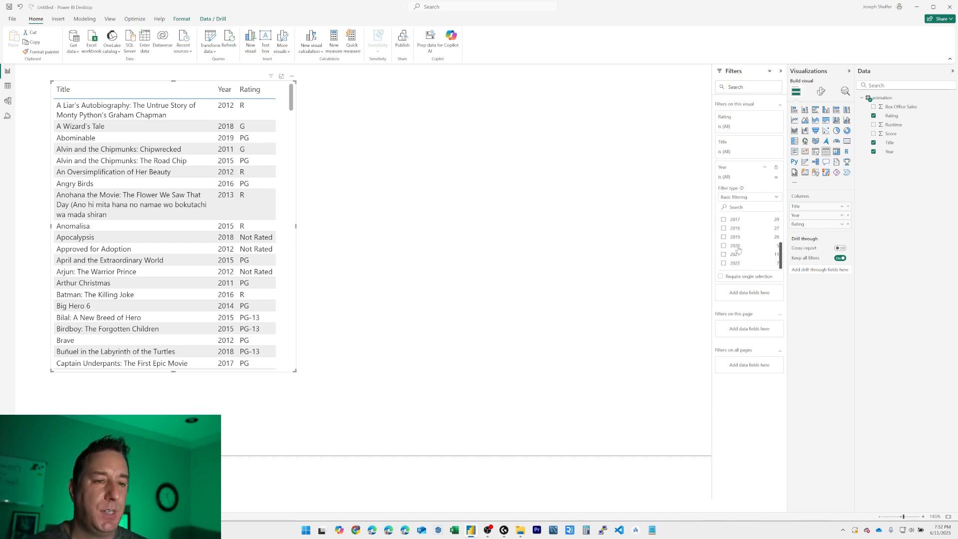
left_click(734, 264)
left_click(724, 255)
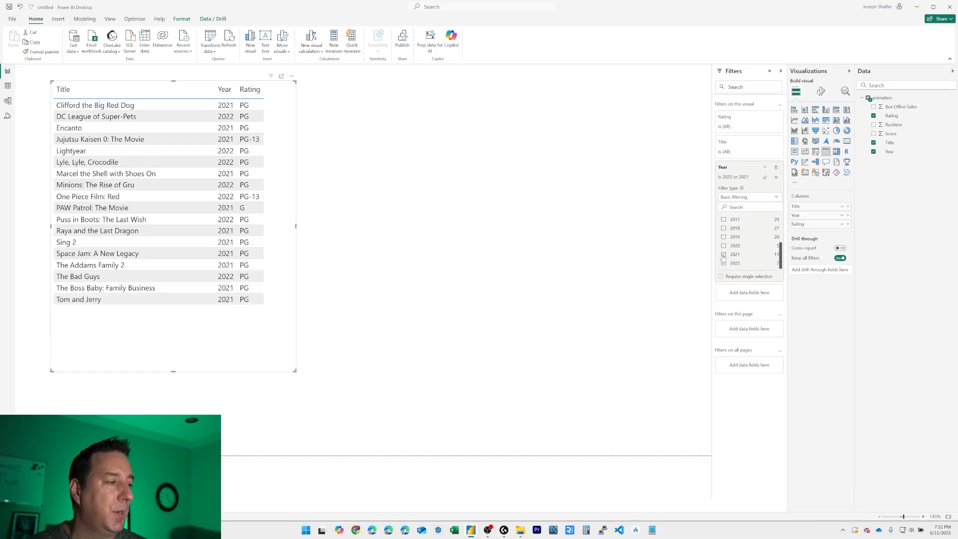
left_click(724, 246)
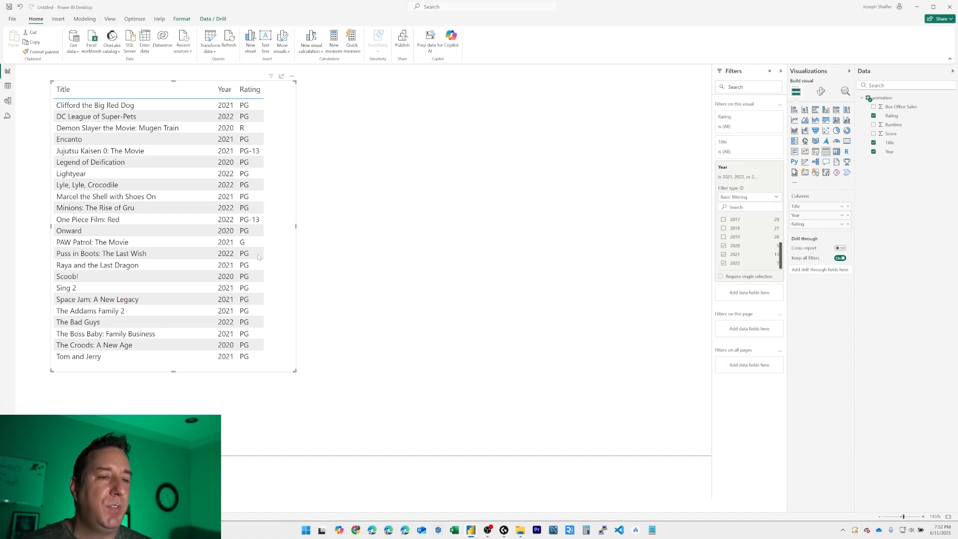
Step: Sort the table by Title in descending and back in ascending order, and reposition the visual along the page's upper middle
left_click_drag(293, 148, 273, 144)
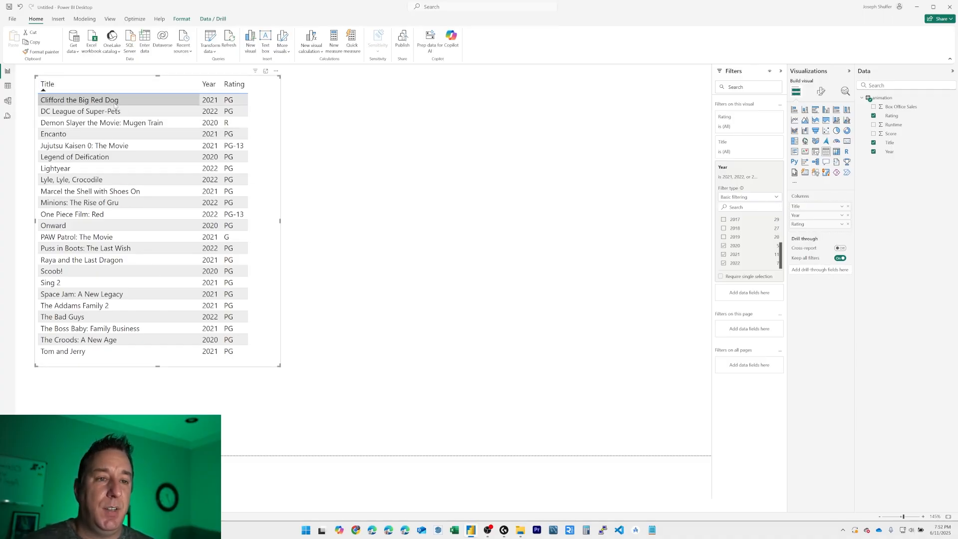
left_click(88, 85)
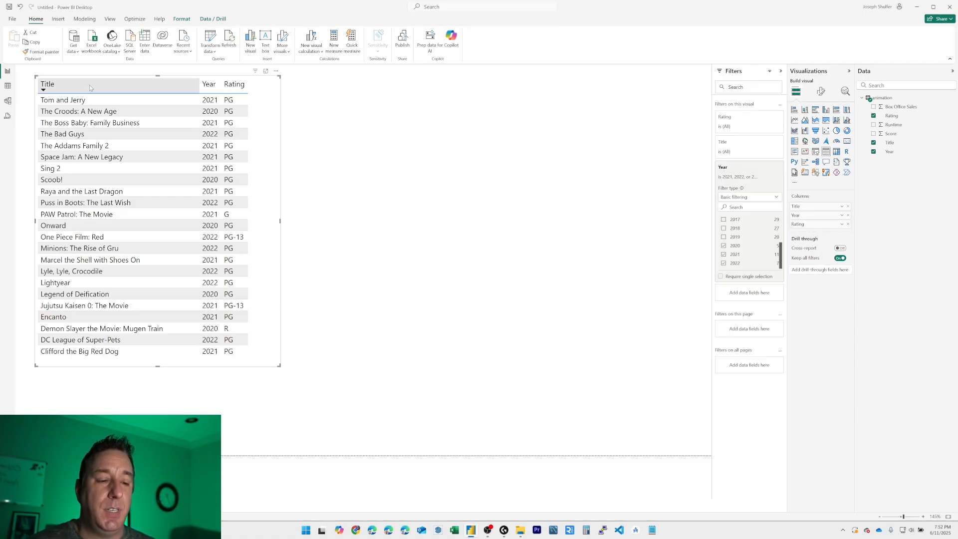
left_click(89, 85)
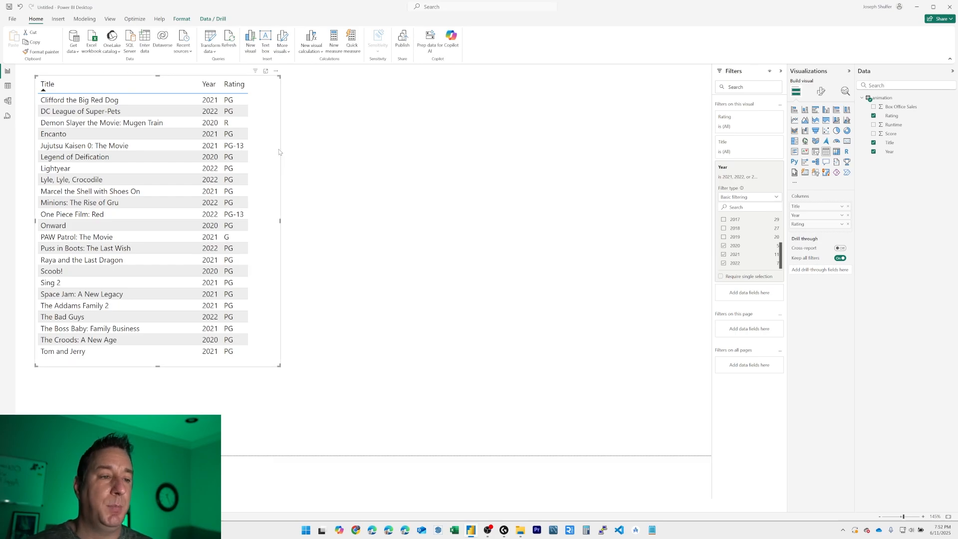
left_click_drag(278, 156, 426, 129)
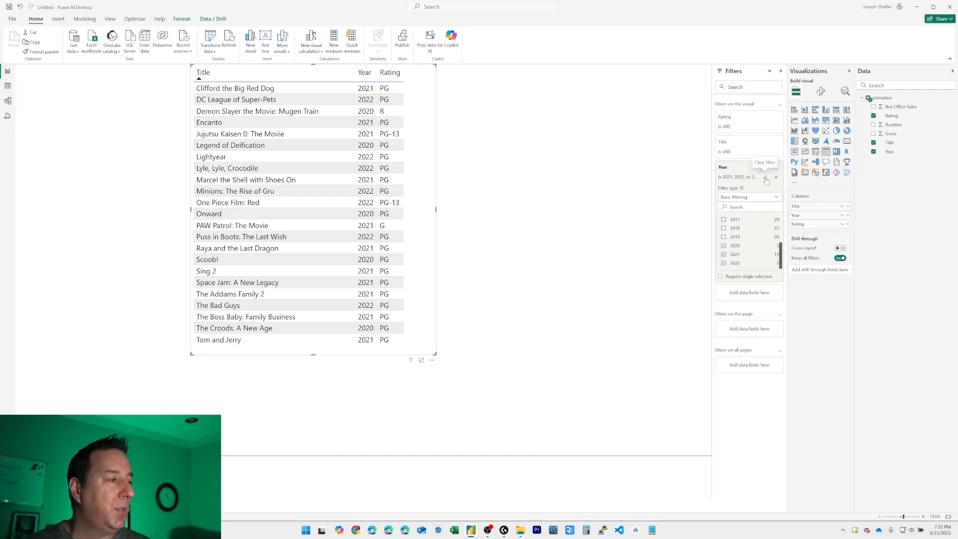
Step: Clear the table visual's Year filter and collapse its filter card
left_click(766, 178)
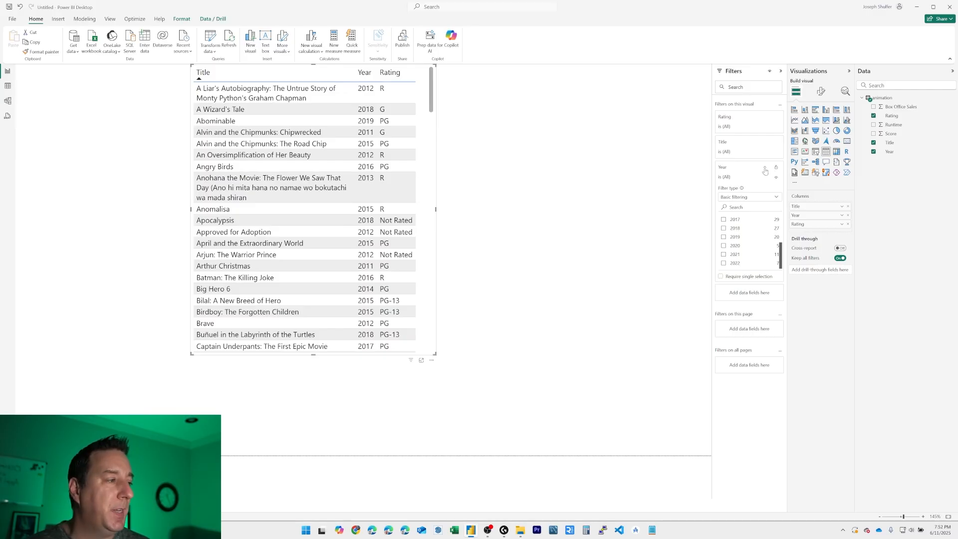
left_click(765, 168)
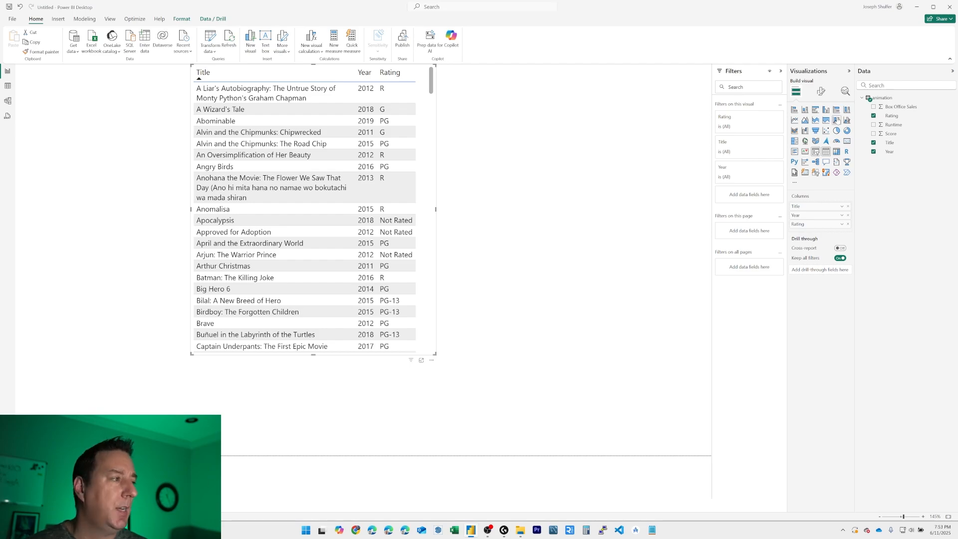
Step: Try converting the table visual into a slicer and undo the conversion
left_click(815, 152)
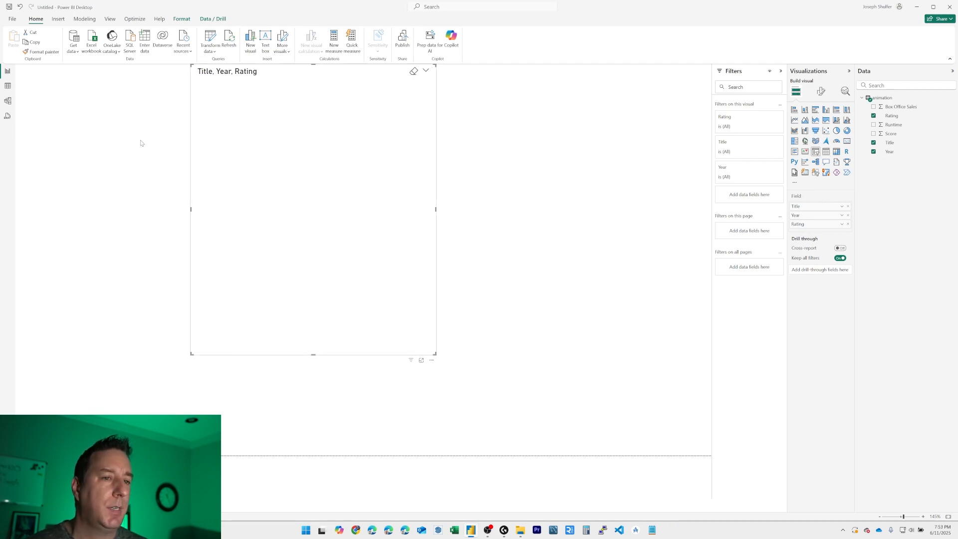
key("ctrl+z")
Step: Add a Year slicer as tall as the table at the page's left edge, and move the table visual farther right
left_click(521, 167)
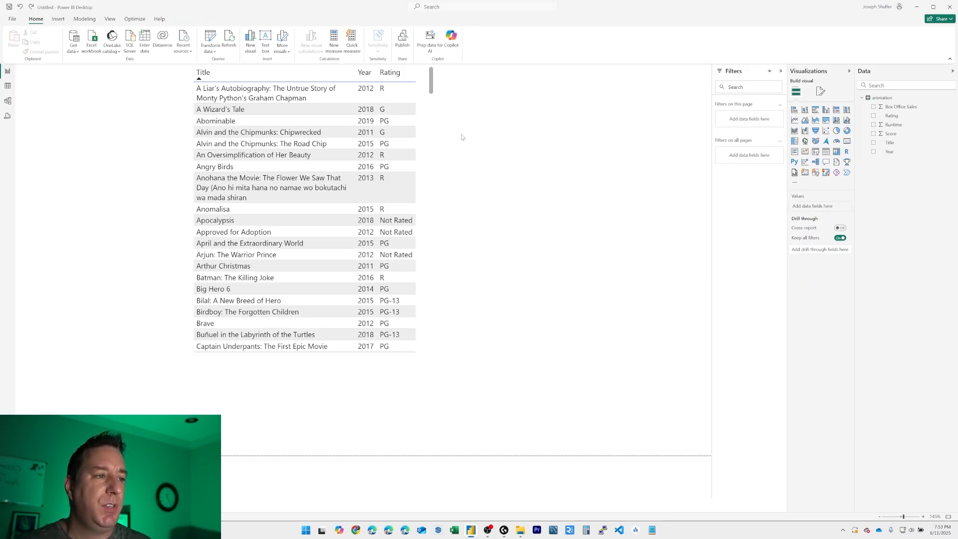
left_click(815, 152)
left_click_drag(190, 406, 111, 114)
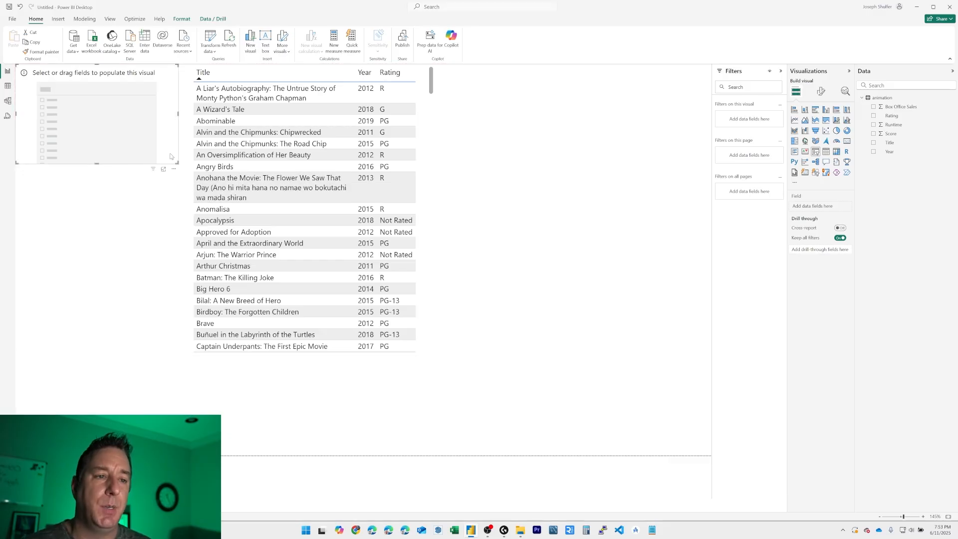
left_click_drag(177, 163, 180, 356)
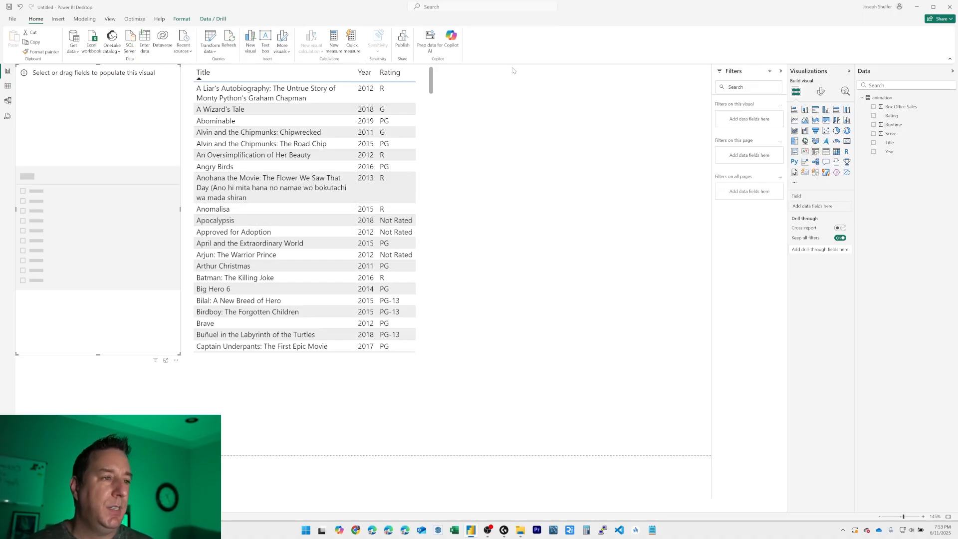
left_click_drag(890, 152, 123, 120)
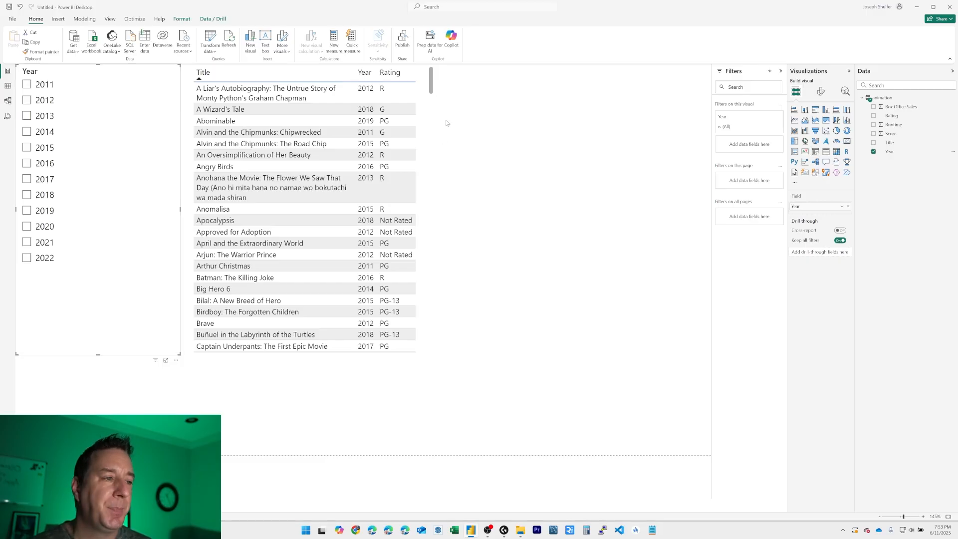
left_click_drag(435, 119, 482, 115)
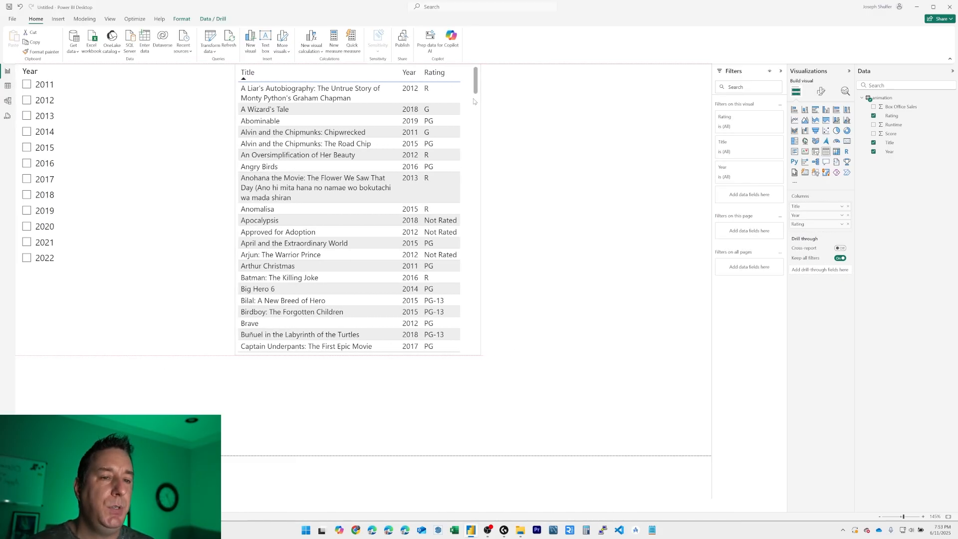
Step: Filter the table with the slicer to 2014, 2015, 2016 and 2017 one at a time, and narrow the slicer
left_click(44, 132)
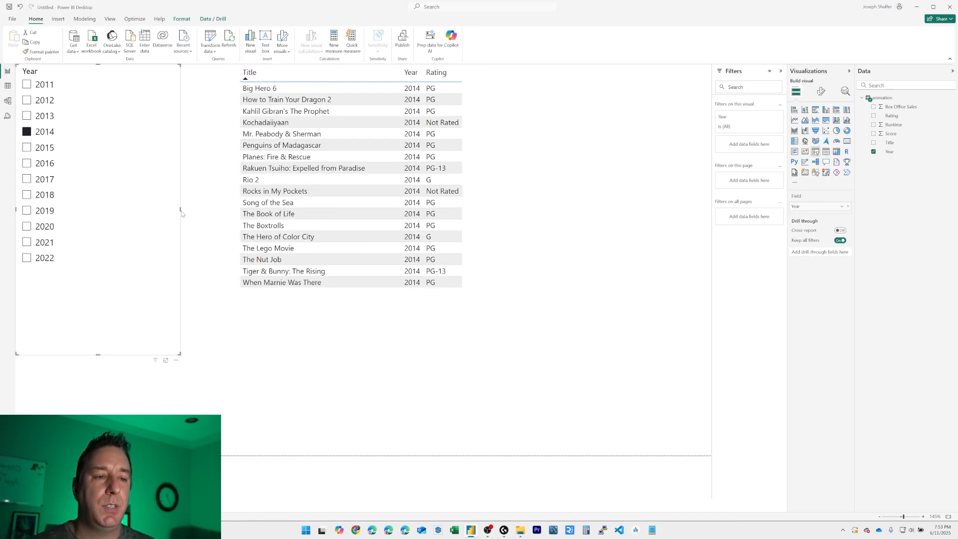
left_click_drag(180, 212, 104, 208)
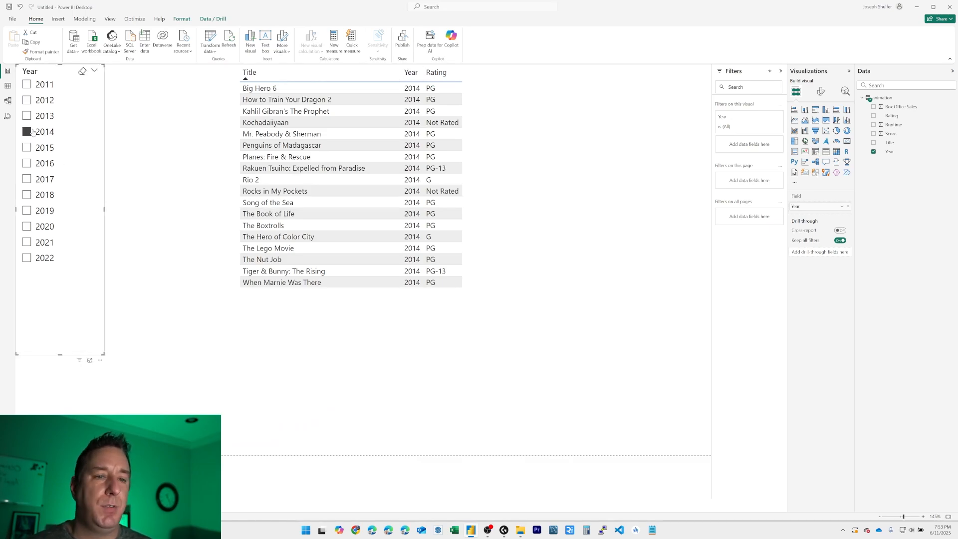
left_click(27, 147)
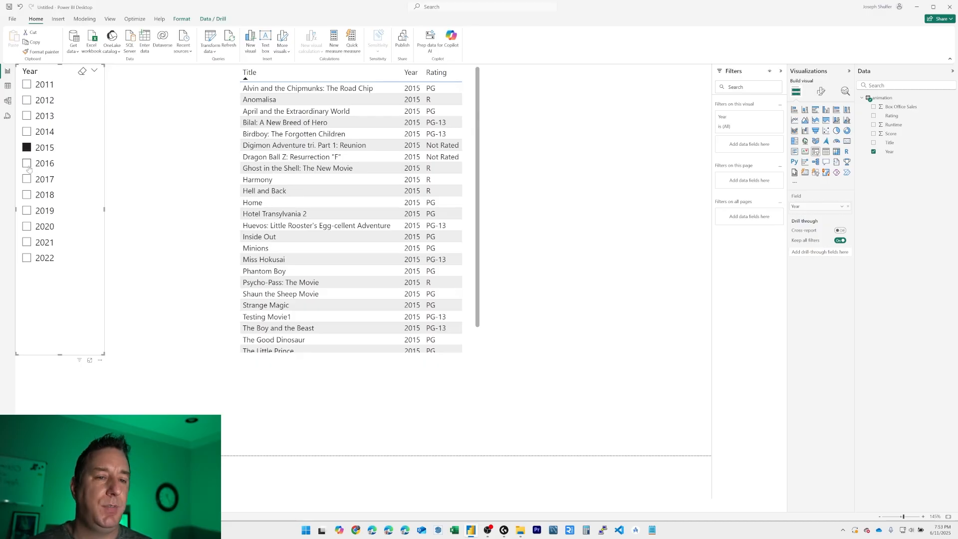
left_click(26, 164)
left_click(27, 179)
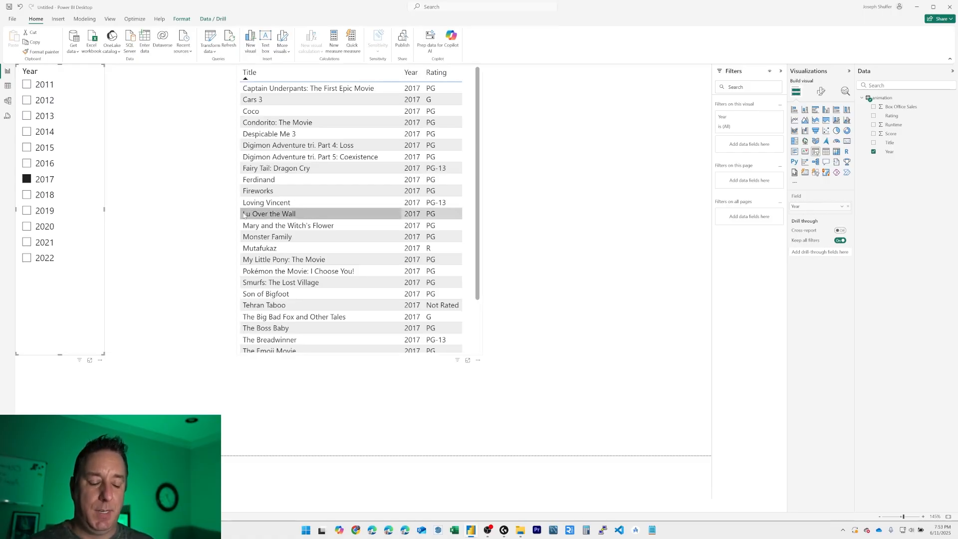
Step: Extend the slicer's 2017 selection with 2018, 2019 and 2020
left_click(26, 195)
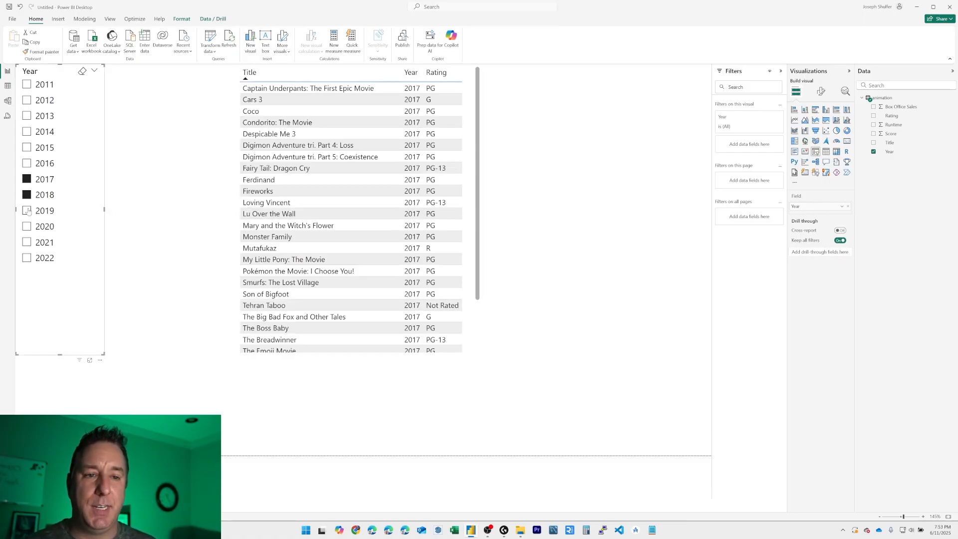
left_click(26, 211)
left_click(27, 227)
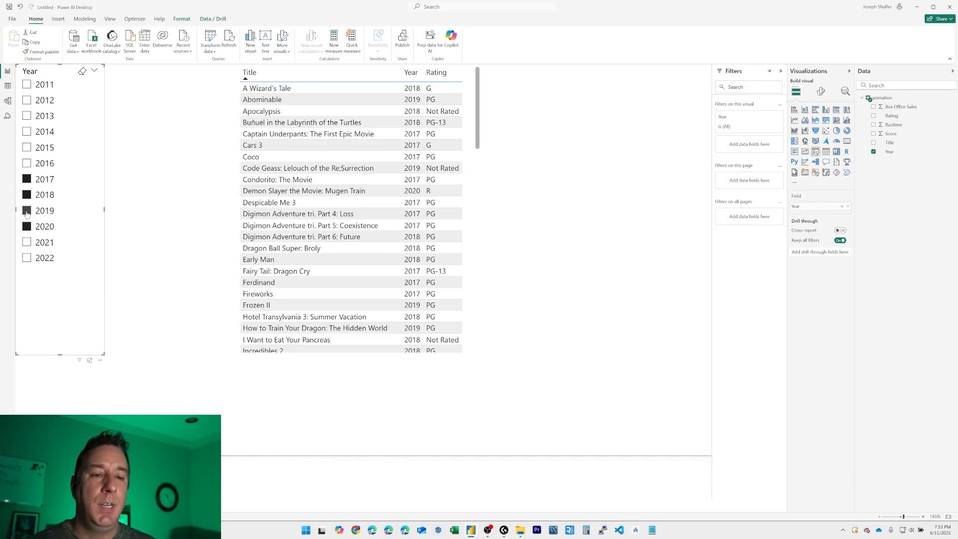
Step: Deselect 2019, 2018, 2017 and 2020 in the Year slicer
left_click(26, 211)
left_click(27, 195)
left_click(27, 179)
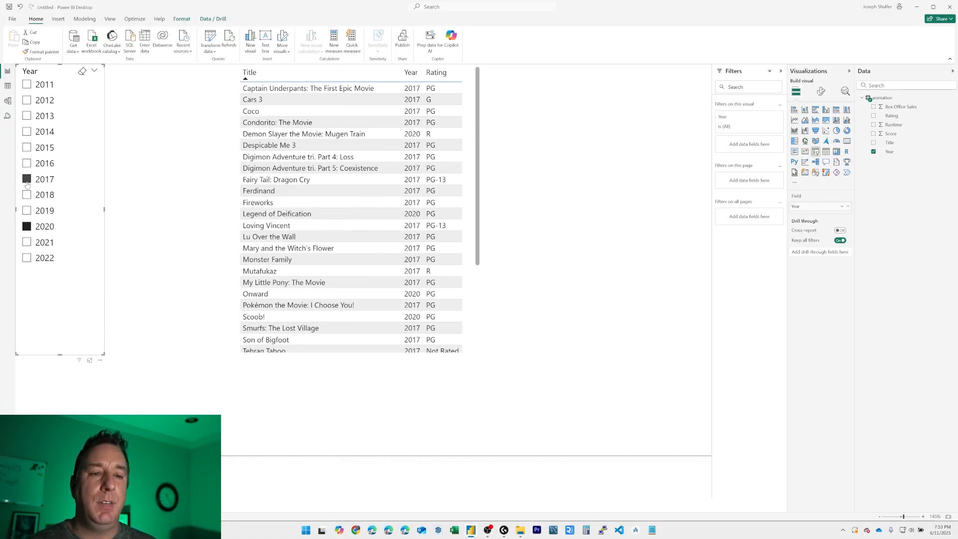
left_click(27, 226)
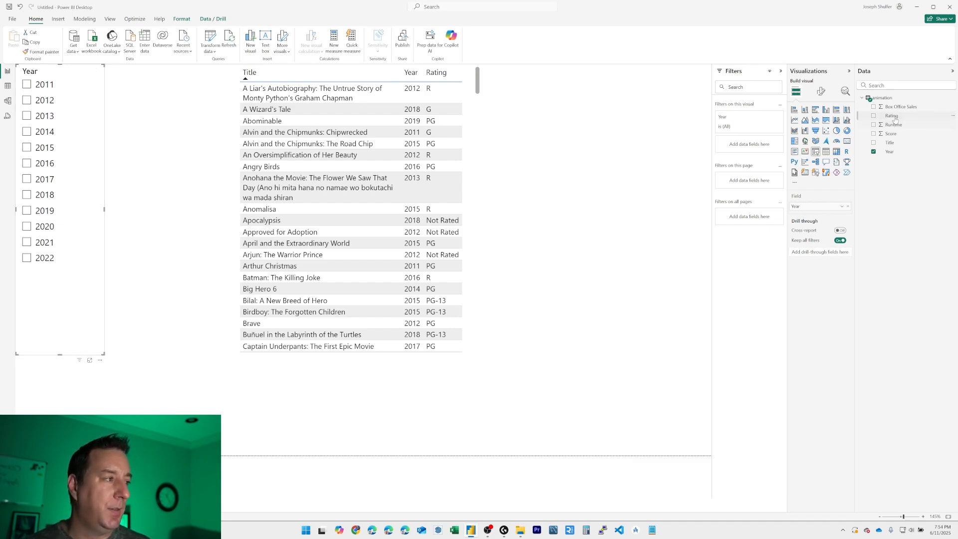
Step: Add the Rating field beneath Year in the slicer, expand the 2020 entry and select it
left_click_drag(894, 117, 86, 119)
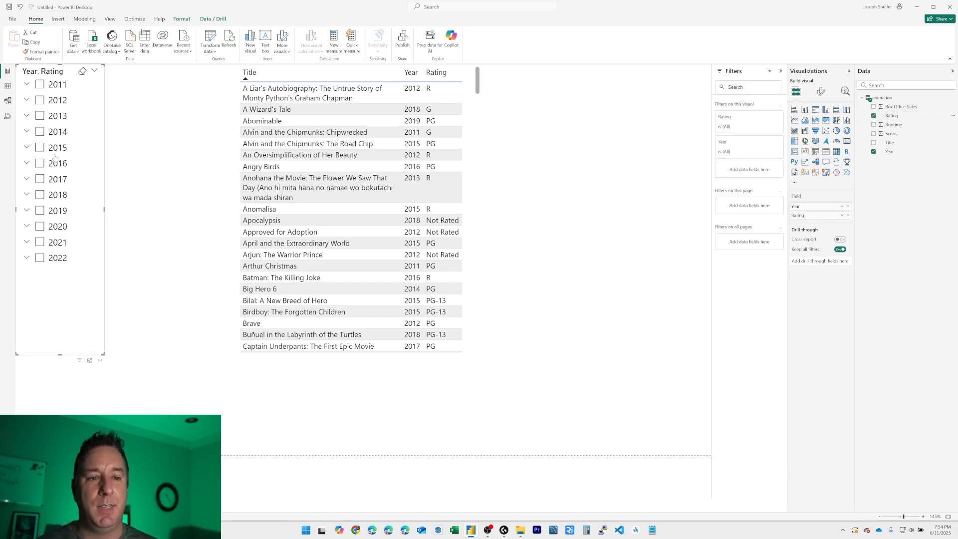
left_click(27, 227)
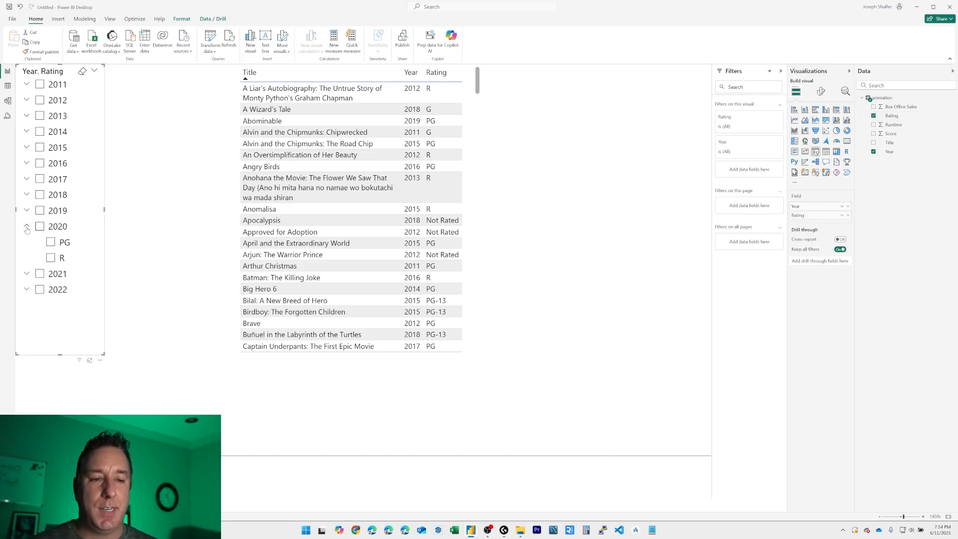
left_click(40, 226)
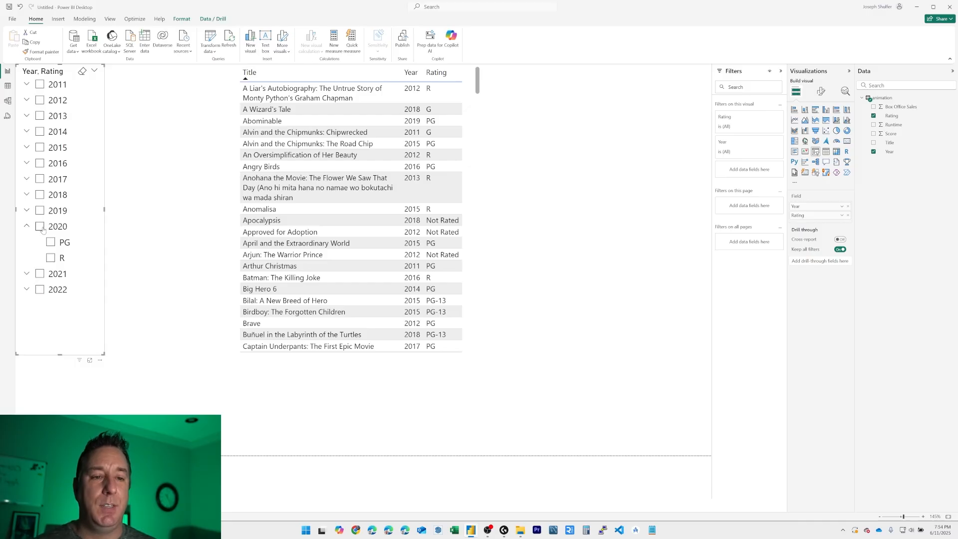
Step: Filter to R under 2020, and rebuild the slicer hierarchy with Rating as the first field and Year beneath it
left_click(50, 242)
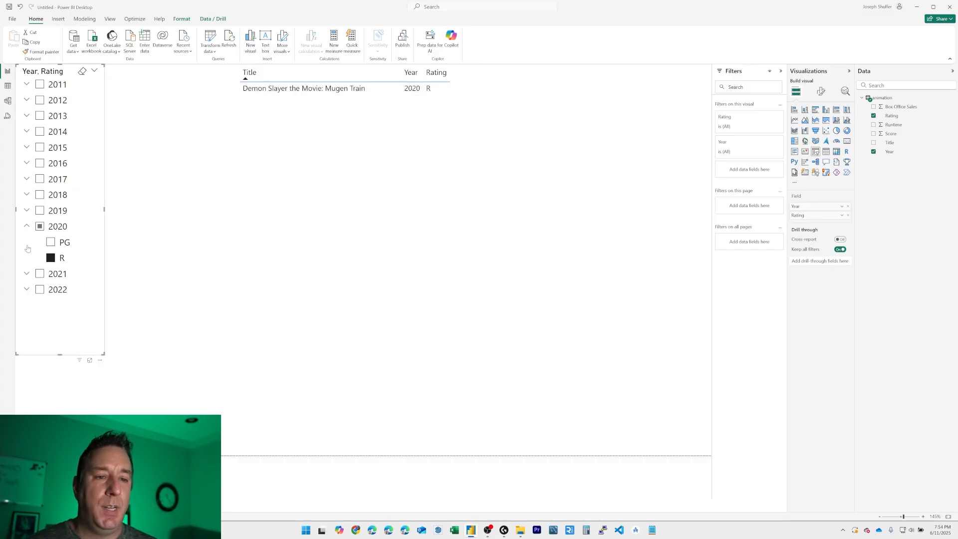
left_click(848, 215)
left_click(848, 207)
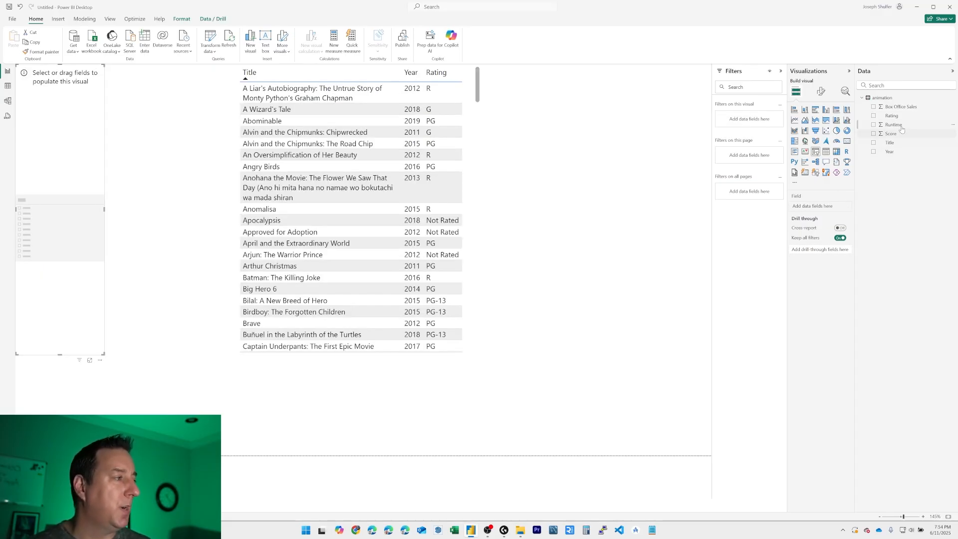
left_click_drag(898, 116, 813, 205)
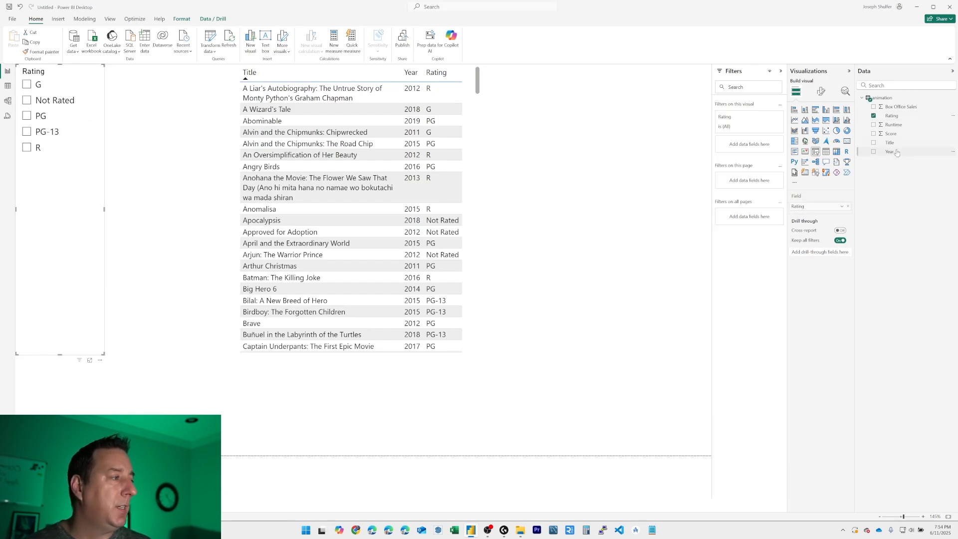
left_click_drag(896, 152, 832, 216)
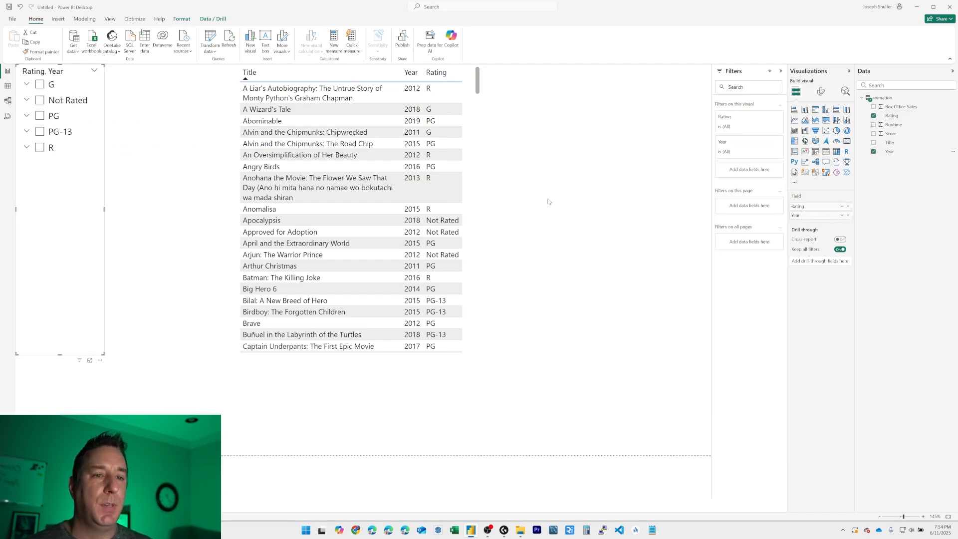
Step: Expand the PG rating in the slicer to view its years, and collapse it again
left_click(26, 116)
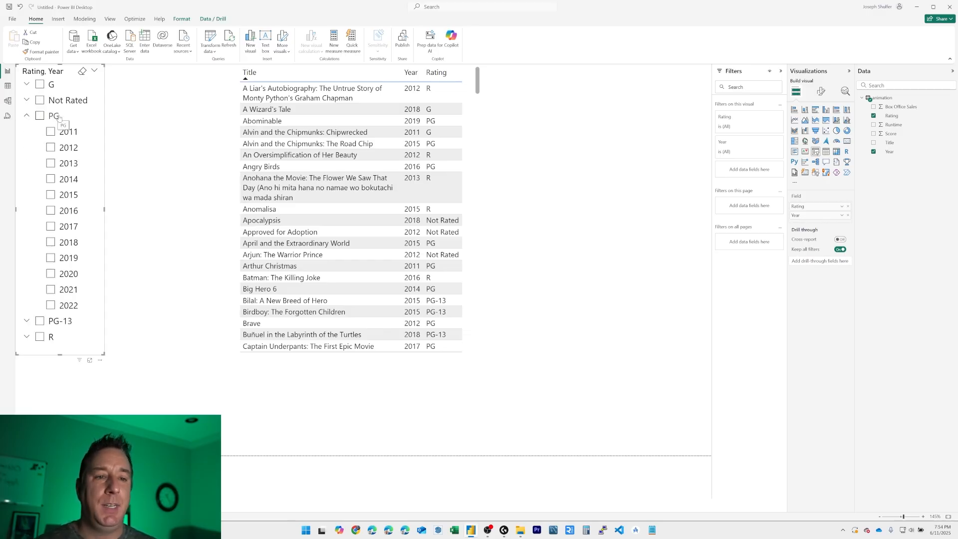
left_click(27, 116)
left_click(27, 116)
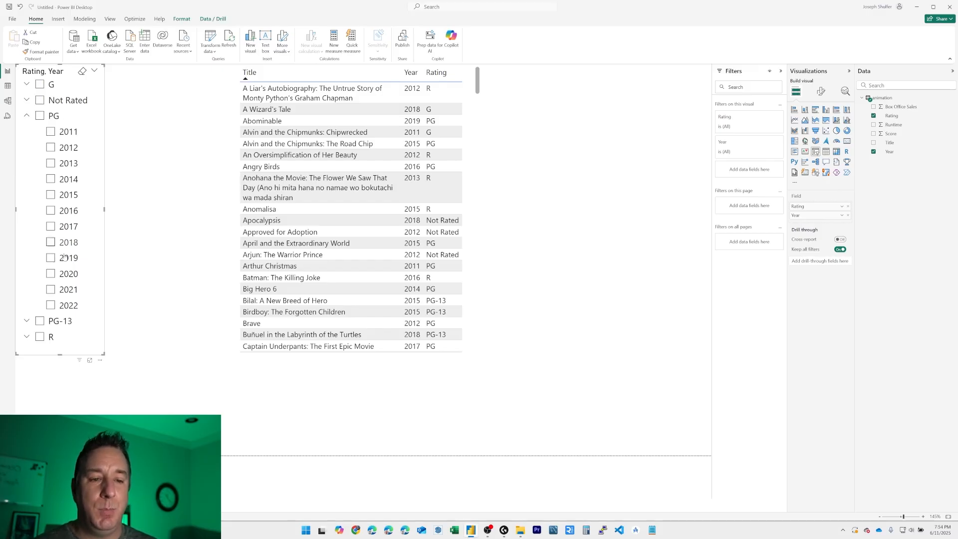
left_click(28, 115)
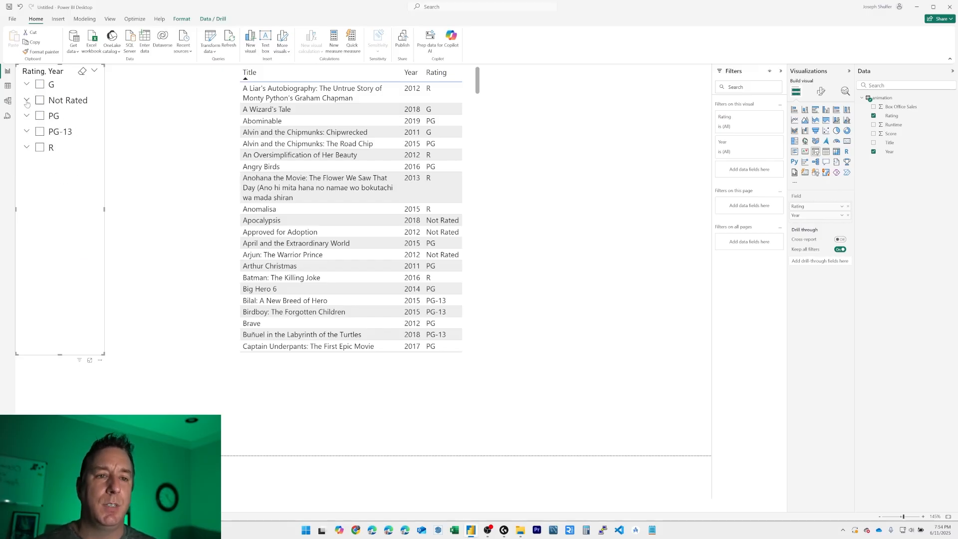
Step: Expand the R rating, try its 2018 and 2017 entries as filters, and clear the selection and collapse R
left_click(27, 148)
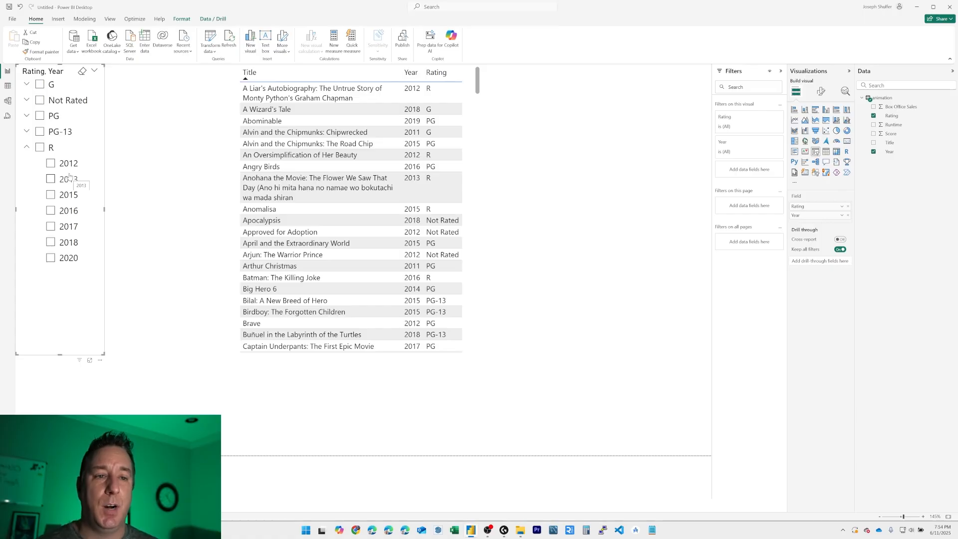
left_click(51, 243)
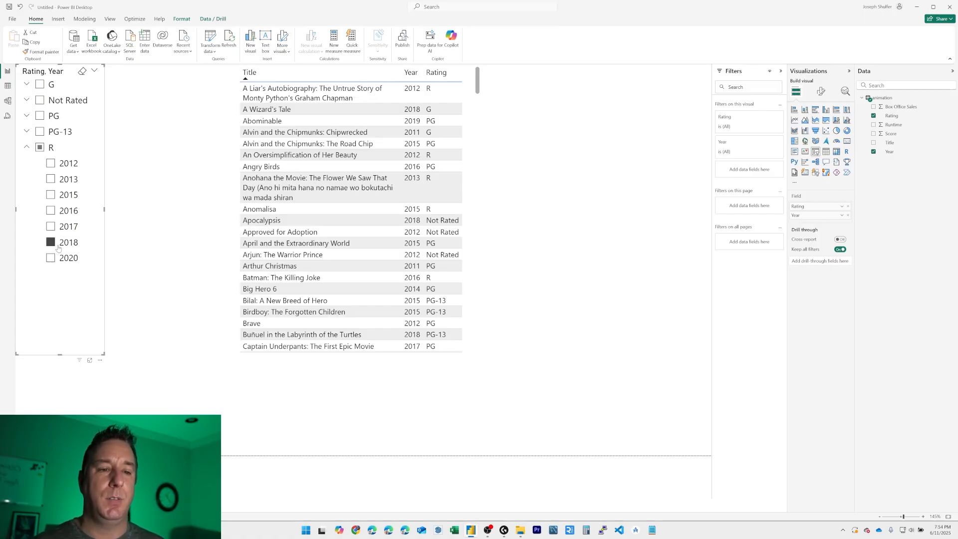
left_click(65, 229)
left_click(64, 243)
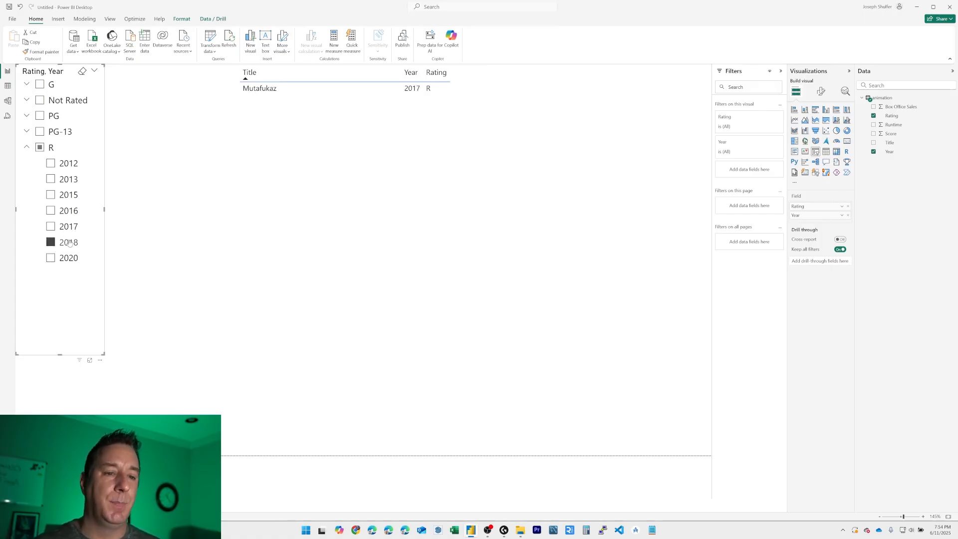
left_click(51, 243)
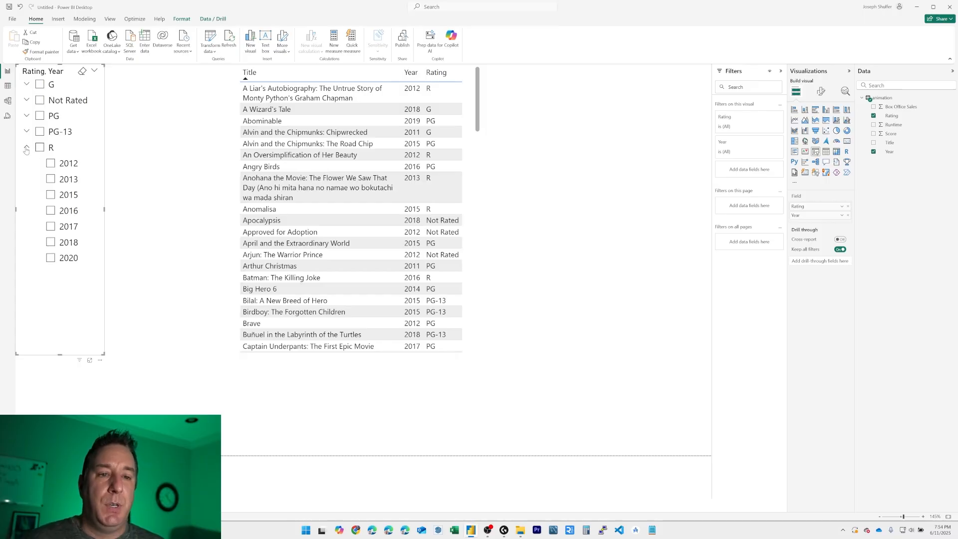
left_click(26, 148)
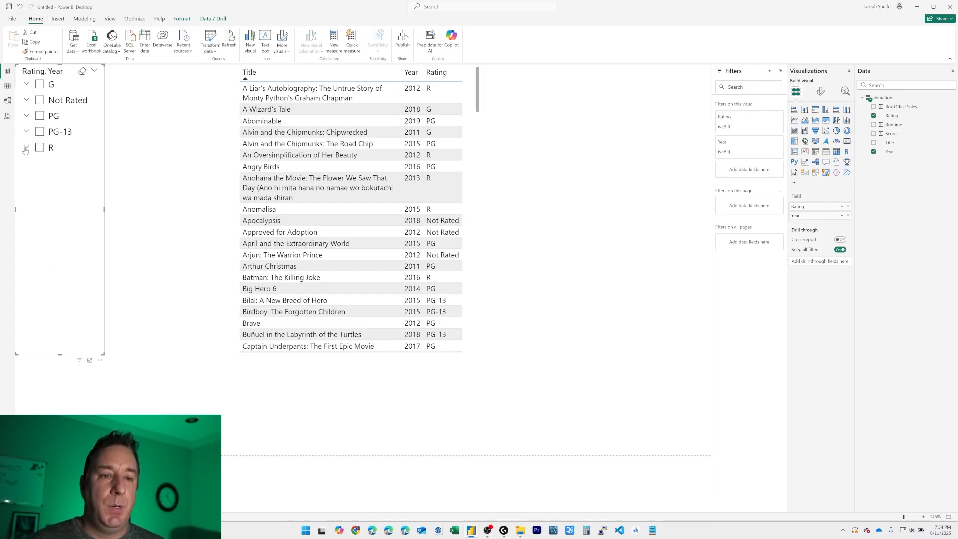
Step: Move the movie table next to the slicer and widen it to make room for another column
left_click(478, 119)
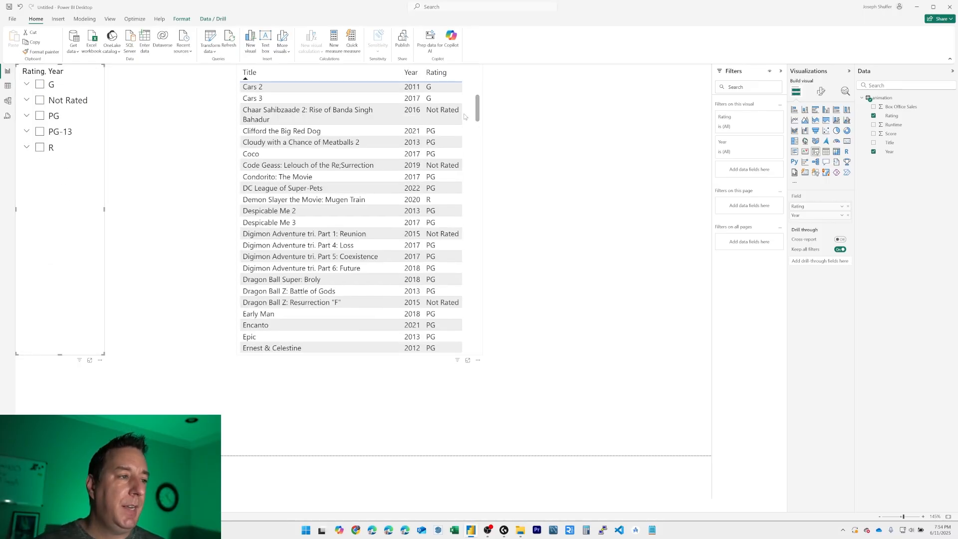
left_click(473, 115)
scroll(474, 116, "up", 1)
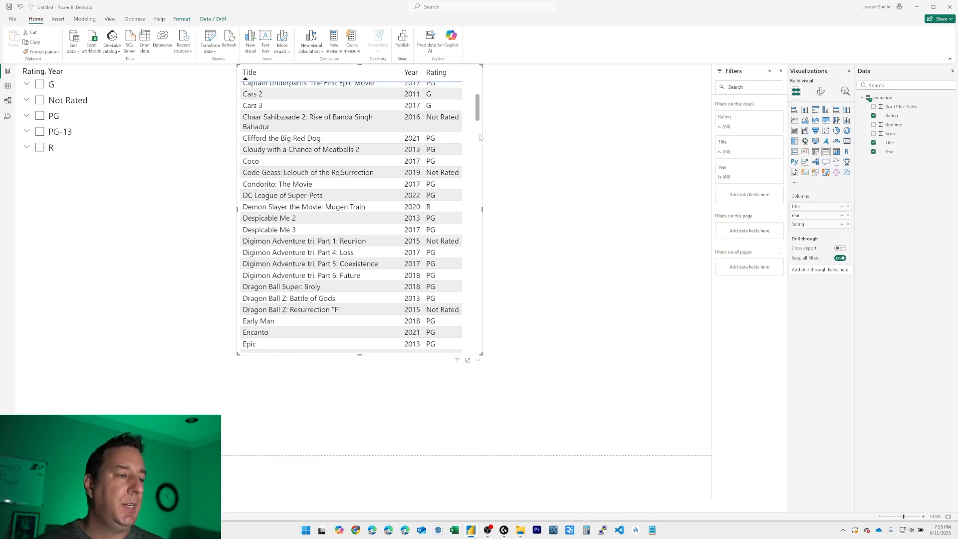
left_click_drag(480, 135, 362, 126)
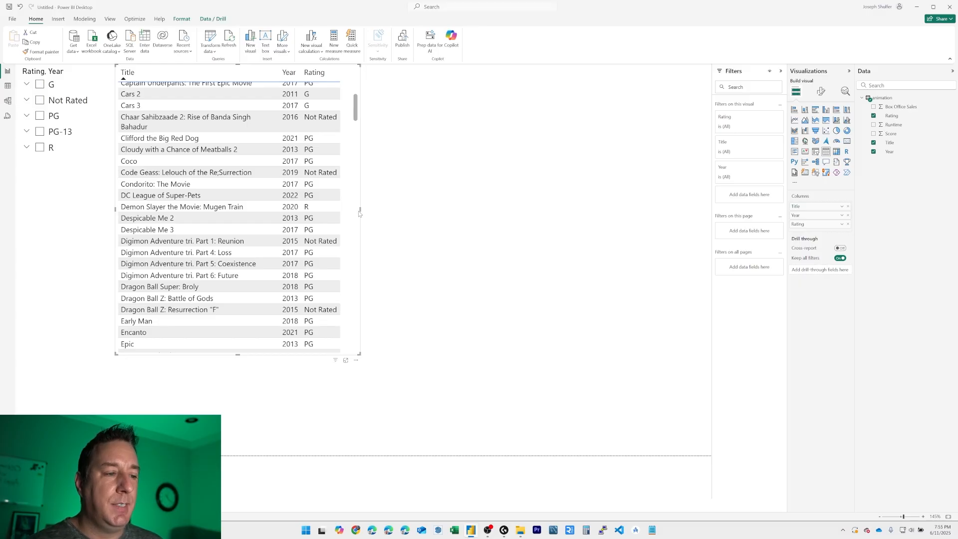
left_click_drag(360, 209, 435, 210)
scroll(354, 187, "up", 5)
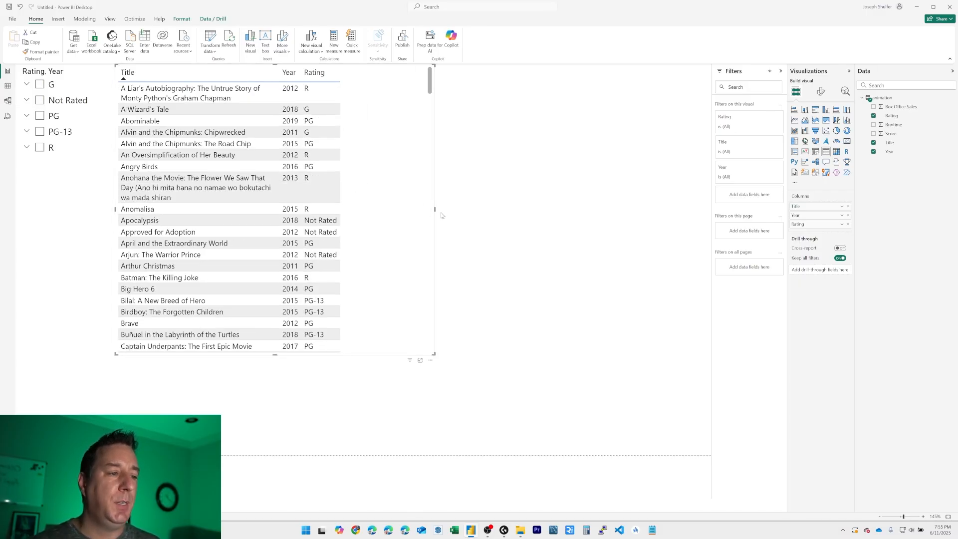
left_click_drag(436, 212, 474, 213)
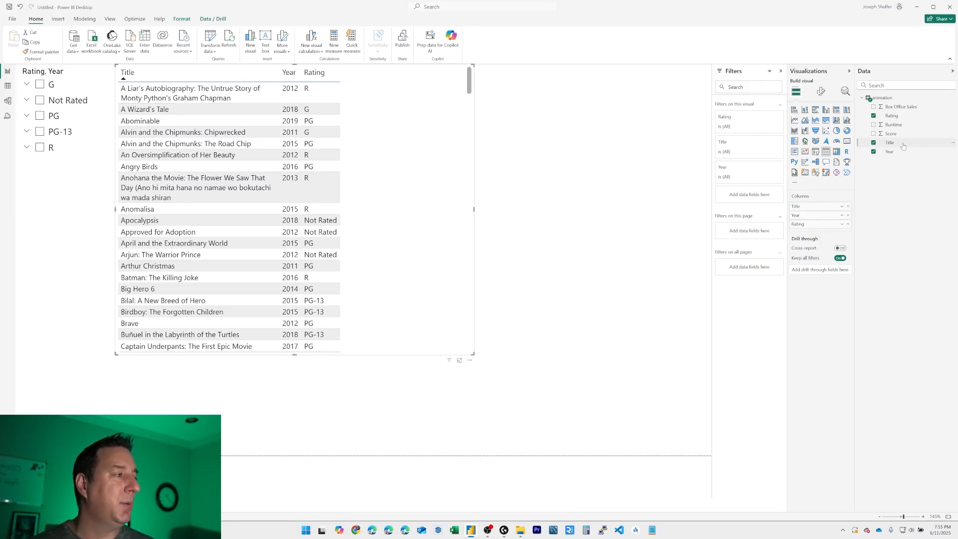
Step: Add Runtime as an unsummarized column after Rating in the movie table, and narrow the table to fit
left_click_drag(901, 129, 385, 99)
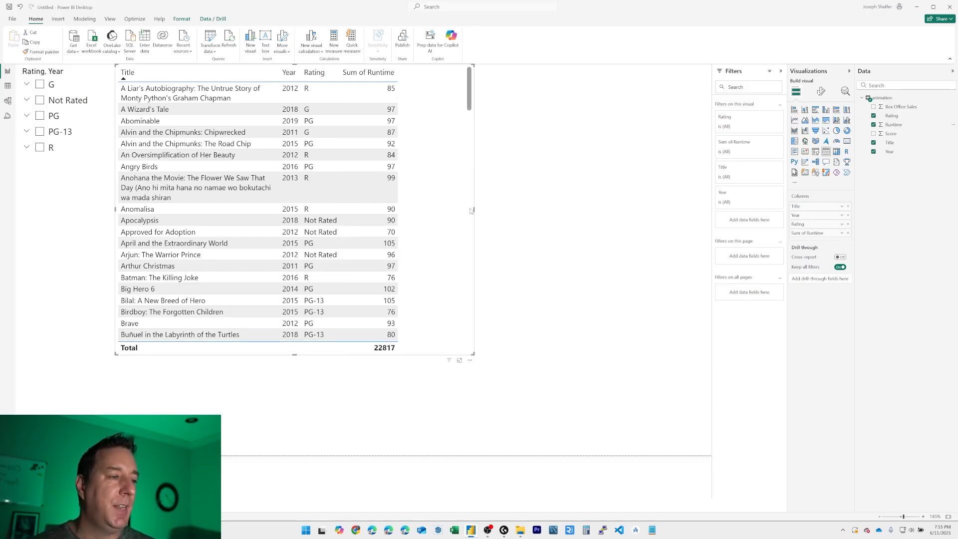
left_click_drag(473, 209, 424, 209)
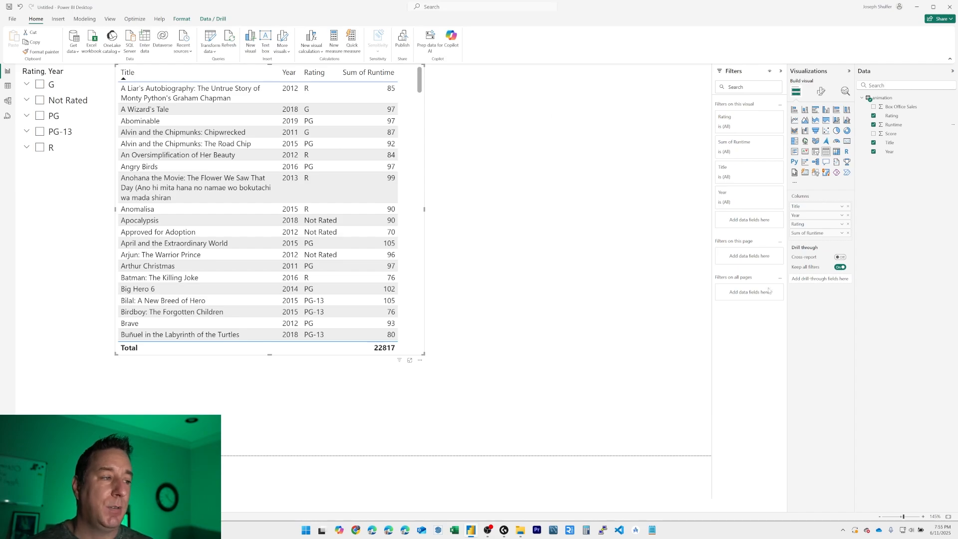
left_click(844, 234)
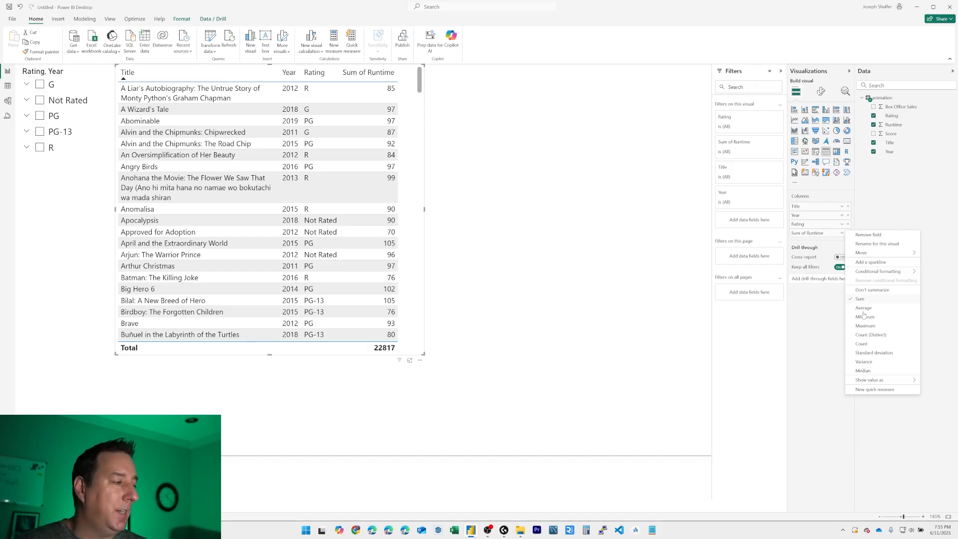
left_click(873, 290)
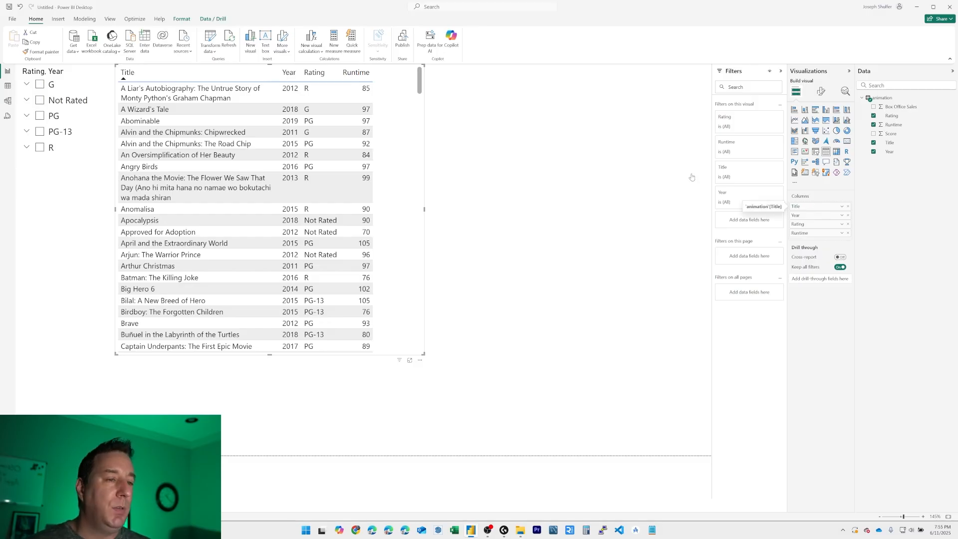
Step: Set the table's Runtime aggregation to Average and look through the movie rows
left_click(843, 234)
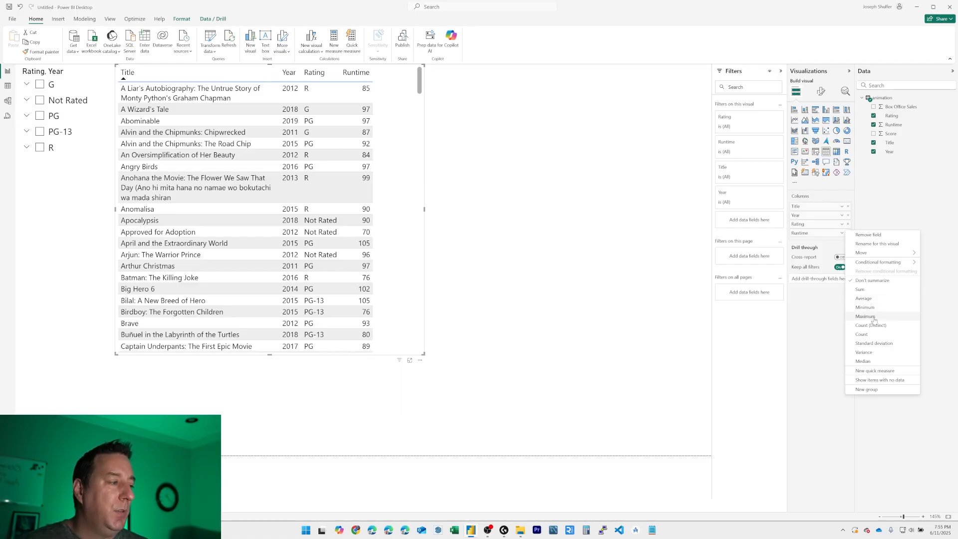
left_click(880, 299)
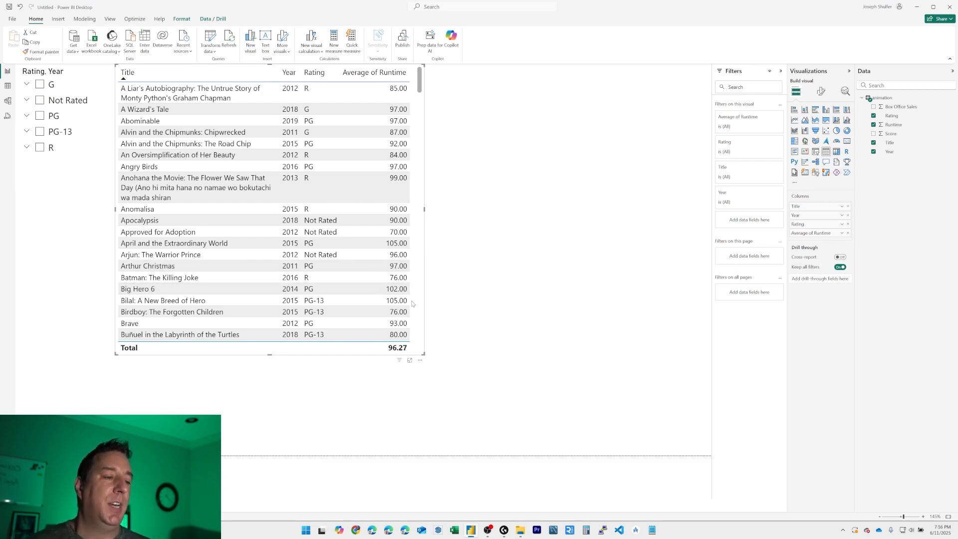
scroll(412, 165, "down", 10)
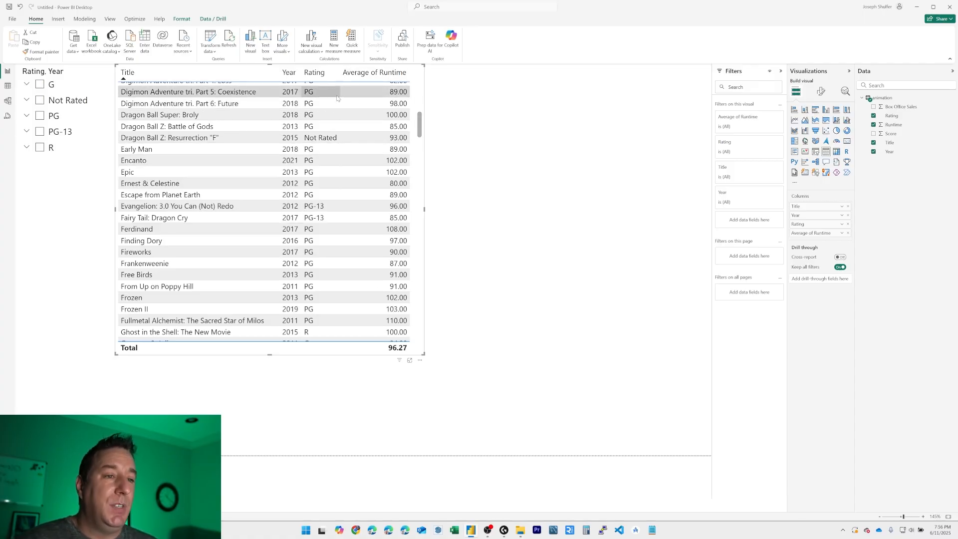
scroll(394, 112, "up", 15)
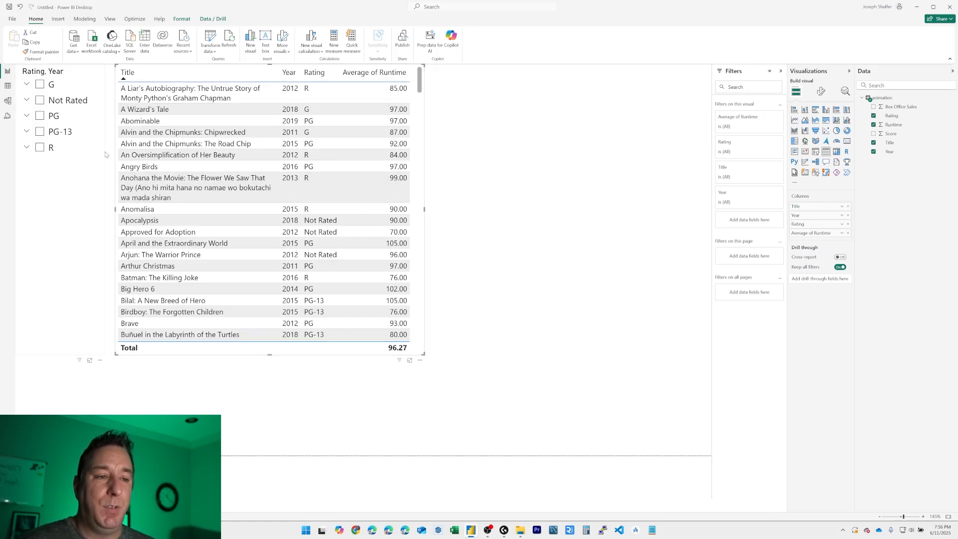
Step: Try the slicer with all PG years and with 2017 excluded, clear it, and select only 2017 under PG
left_click(40, 116)
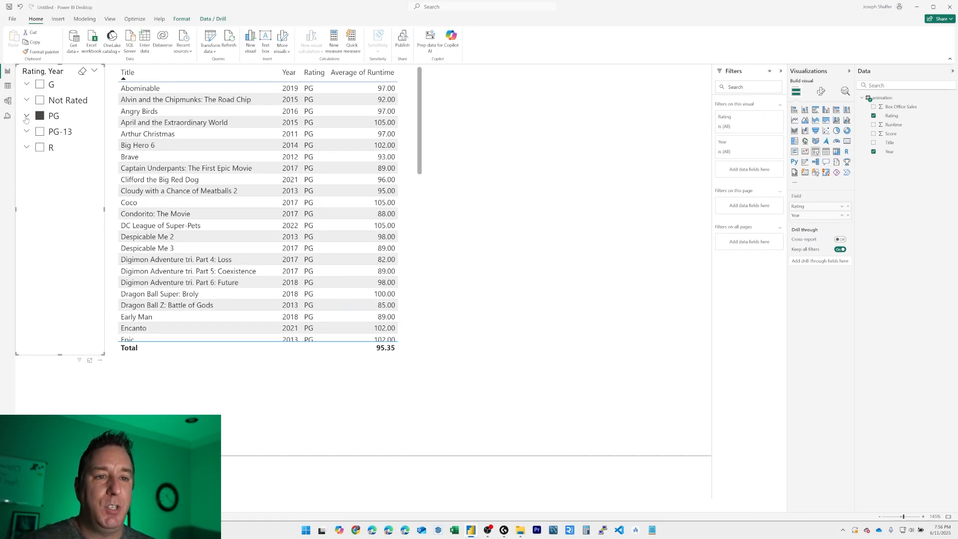
left_click(27, 117)
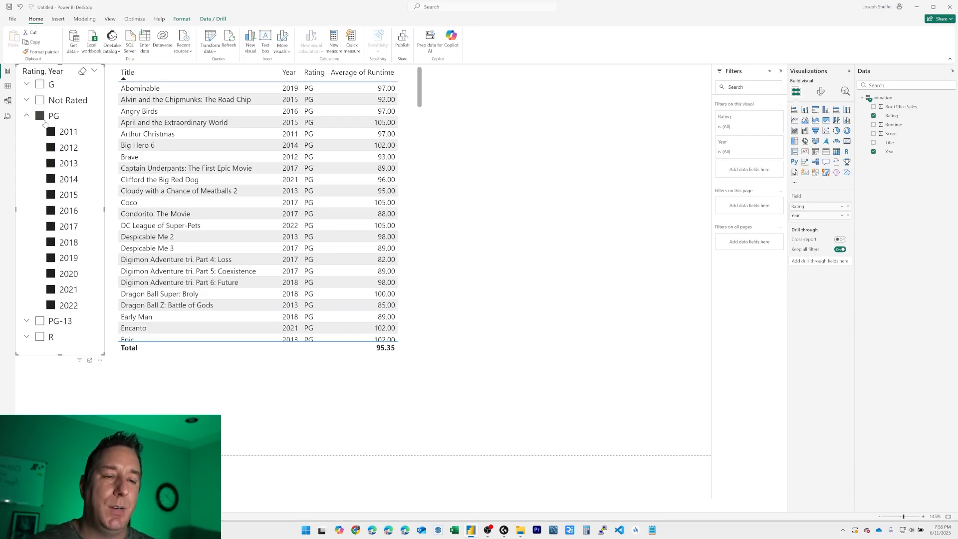
left_click(50, 226)
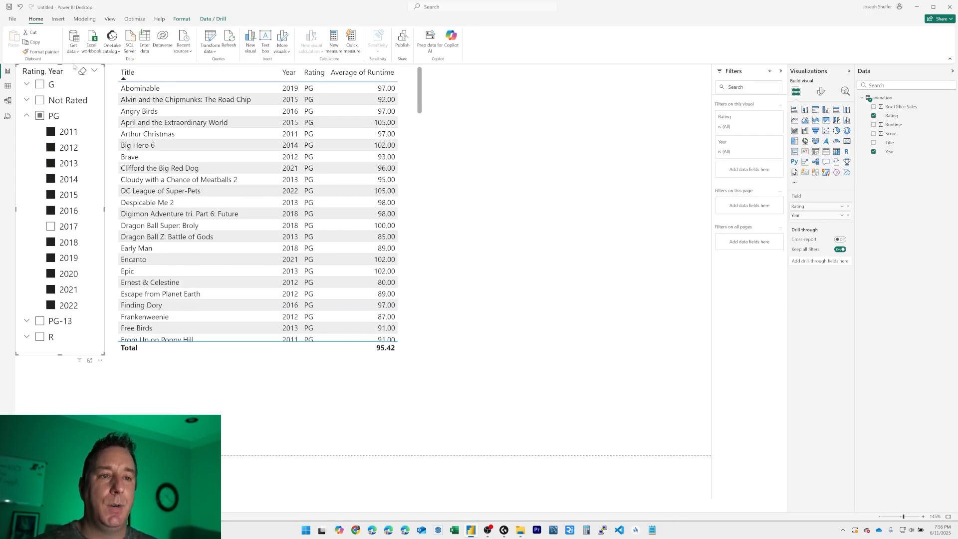
left_click(83, 72)
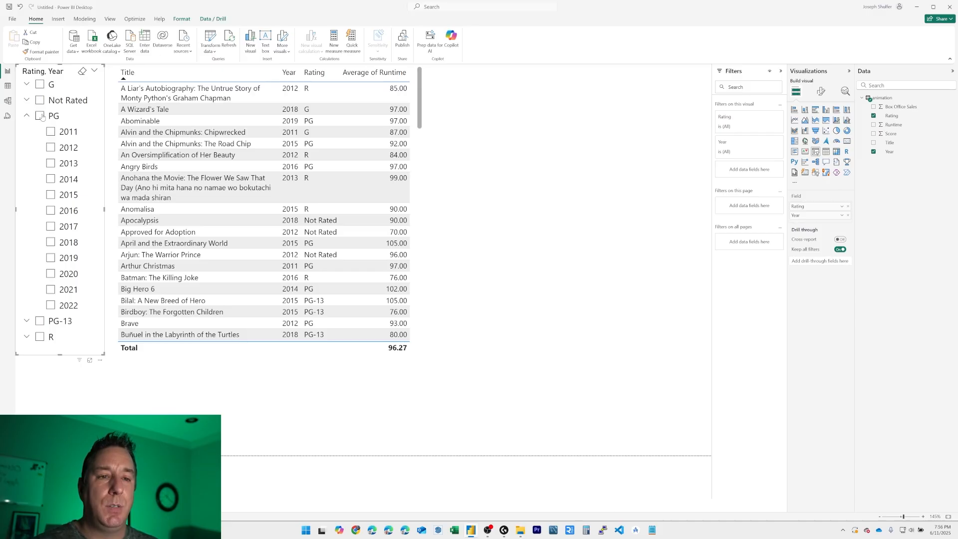
left_click(51, 226)
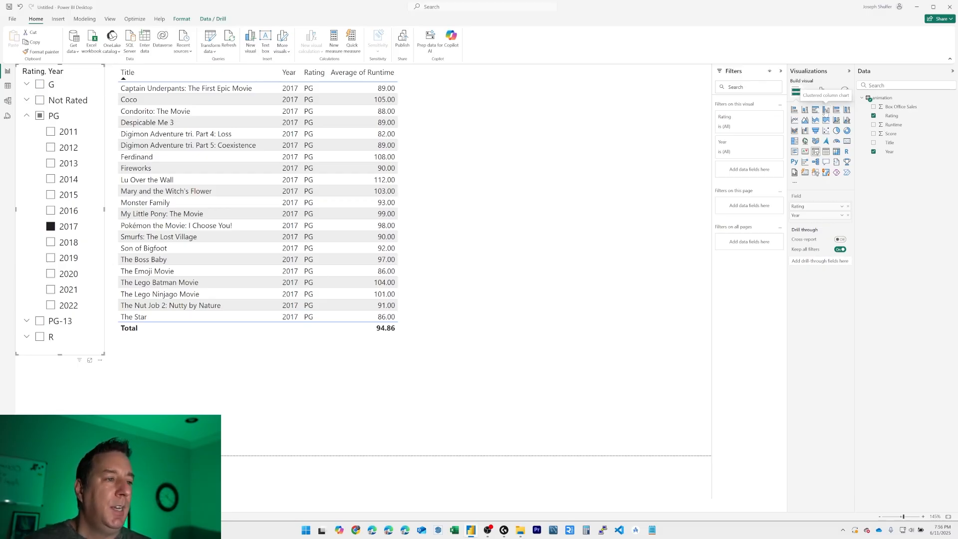
Step: Insert an empty clustered column chart separate from the slicer, place it beside the movie table and enlarge it to fill the remaining width
left_click(826, 111)
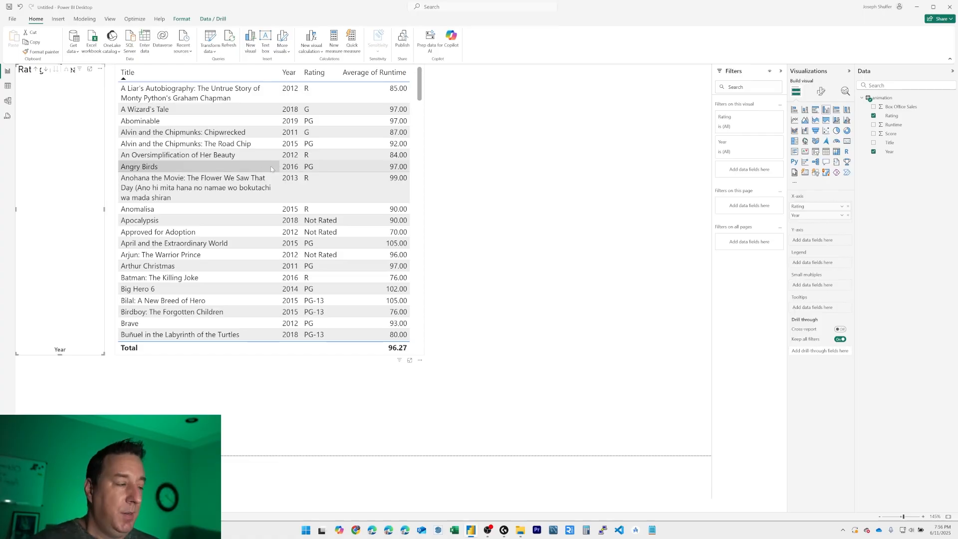
key("ctrl+z")
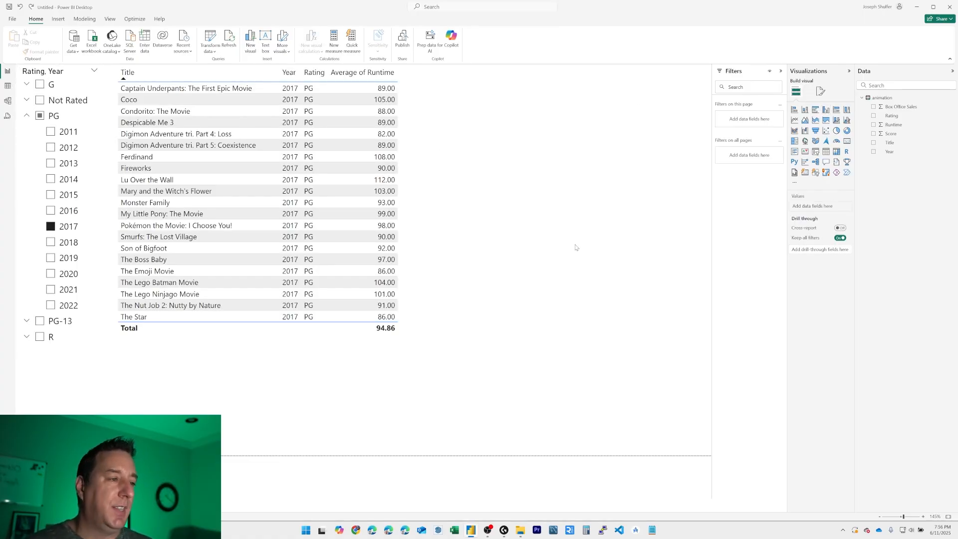
left_click(826, 111)
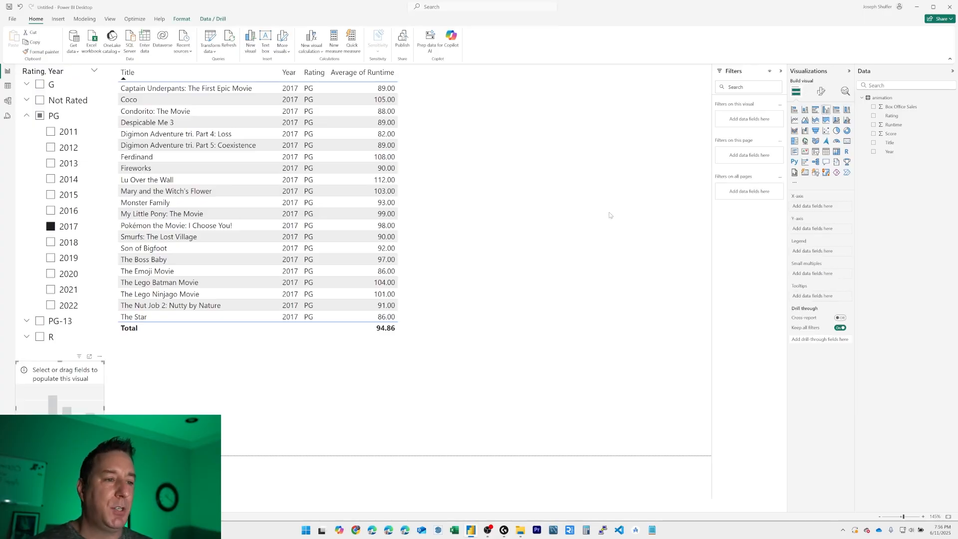
left_click_drag(40, 413, 469, 248)
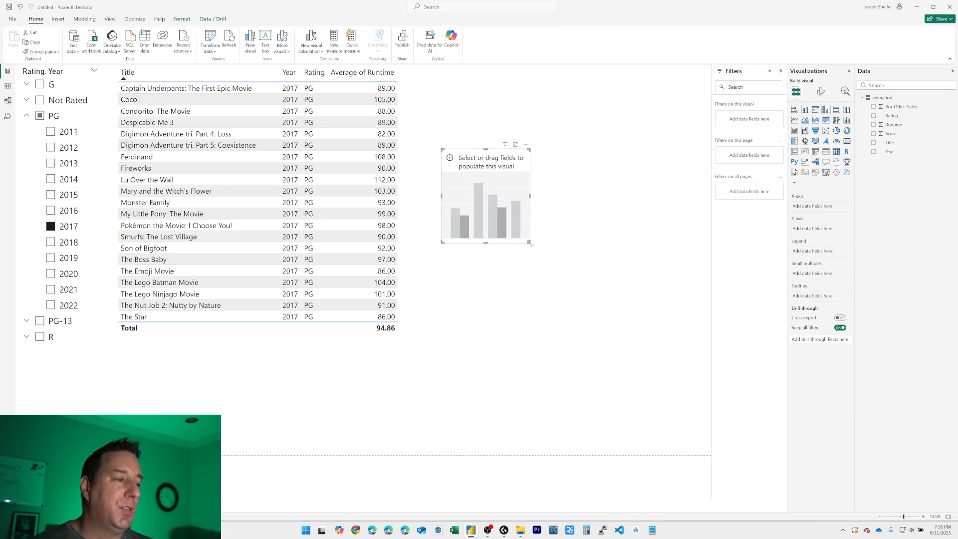
left_click_drag(530, 242, 712, 322)
left_click_drag(442, 150, 411, 121)
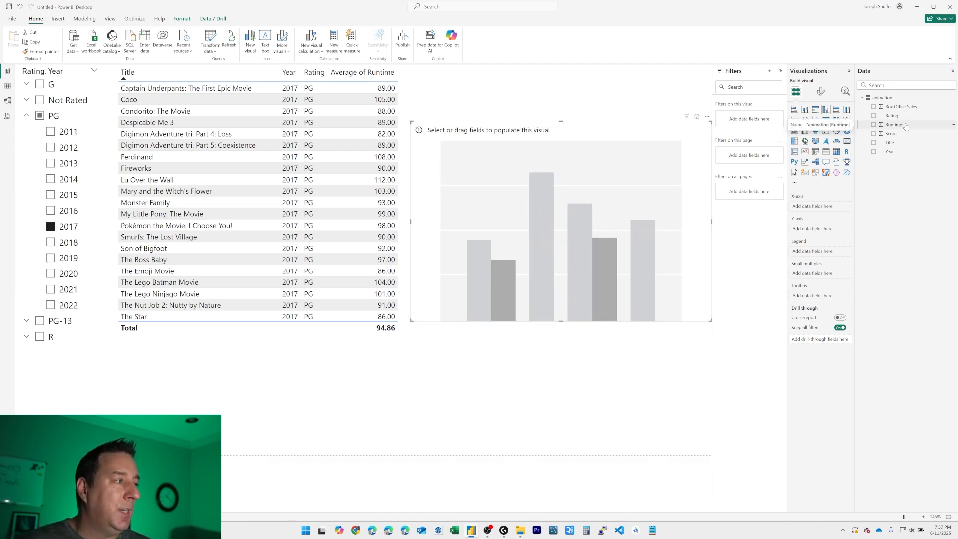
Step: Fill the empty column chart with Runtime on the Y-axis and Year on the X-axis, aggregating Runtime as Average
left_click_drag(906, 128, 589, 259)
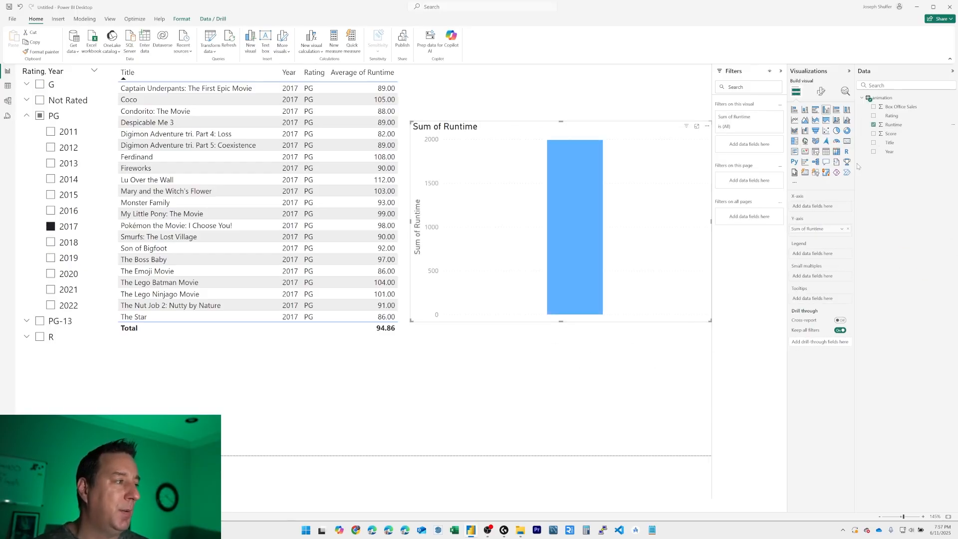
left_click_drag(889, 152, 679, 296)
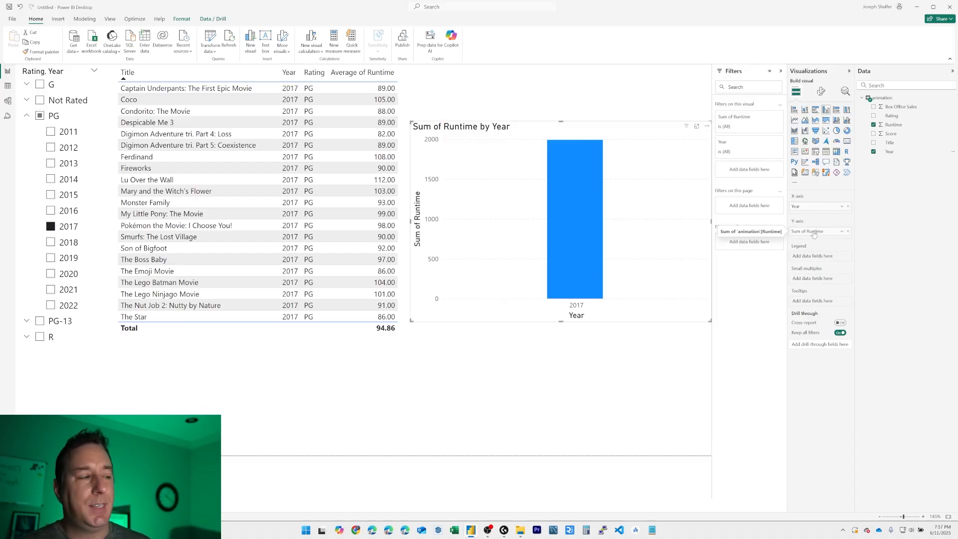
left_click(843, 232)
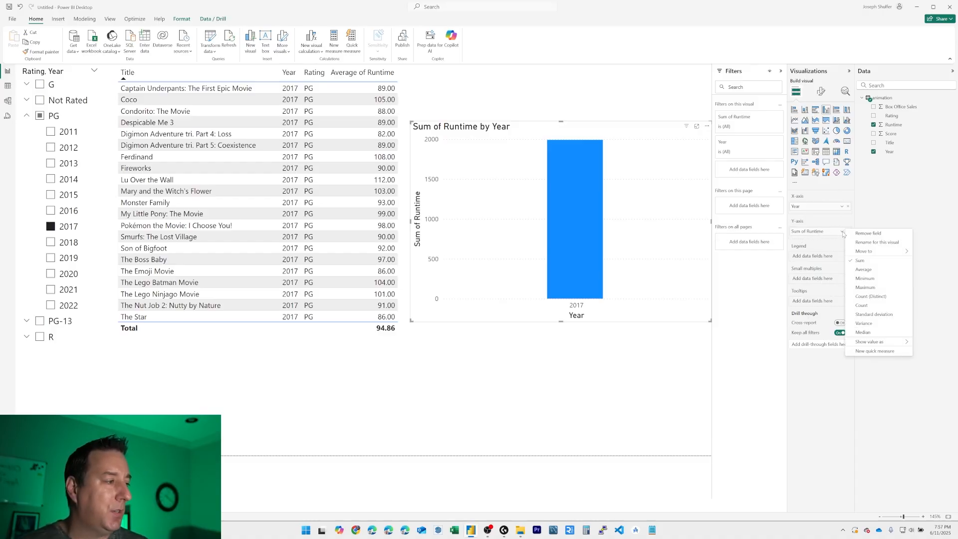
left_click(870, 270)
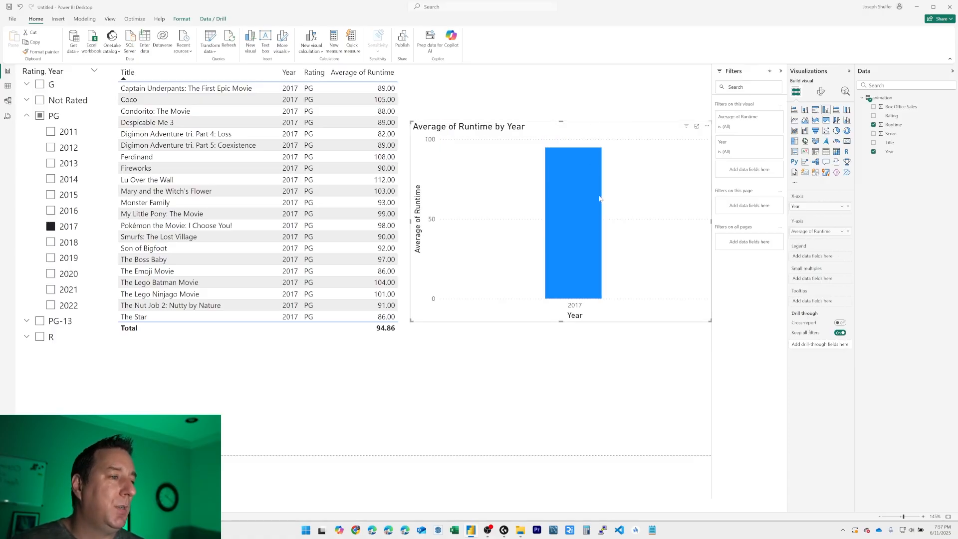
mouse_move(600, 199)
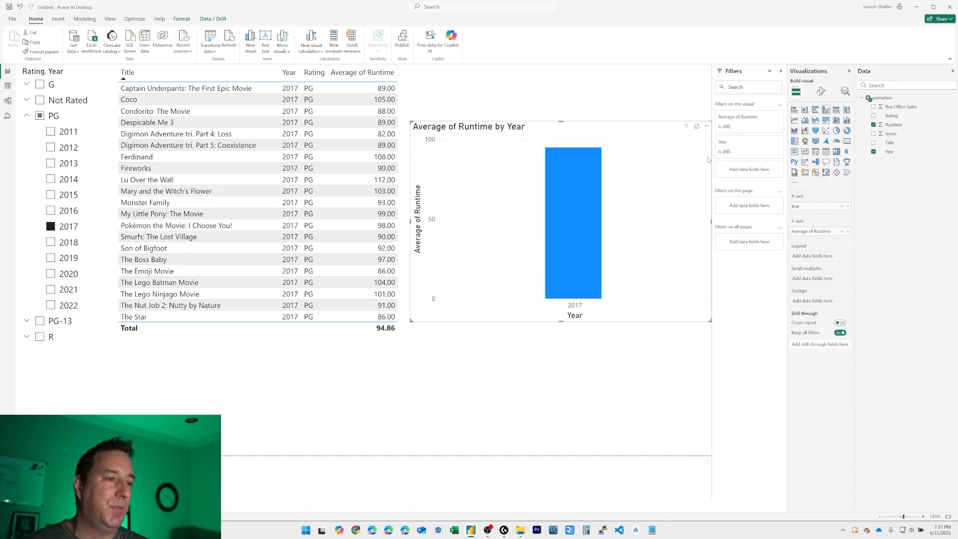
Step: Select all PG years in the slicer, clear the PG selection and collapse the PG group
left_click(40, 116)
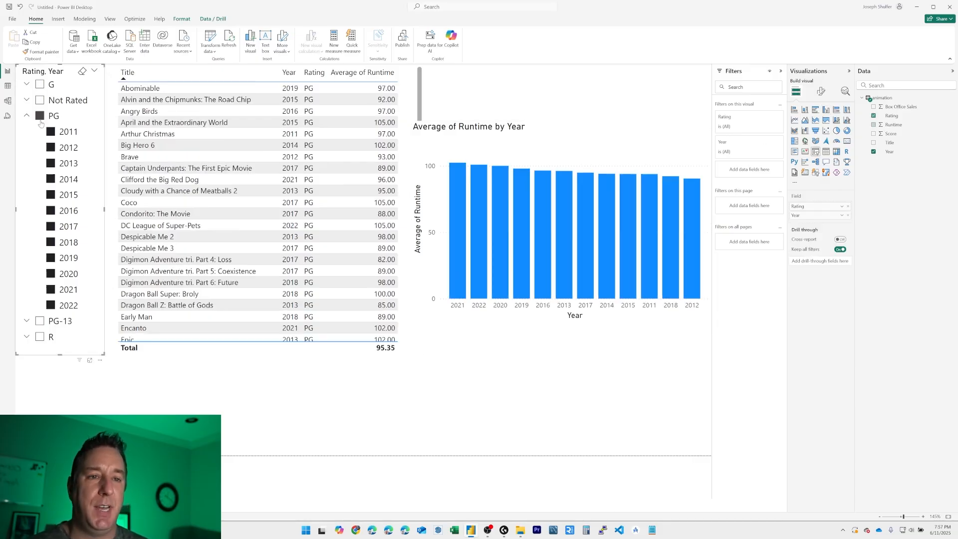
left_click(40, 116)
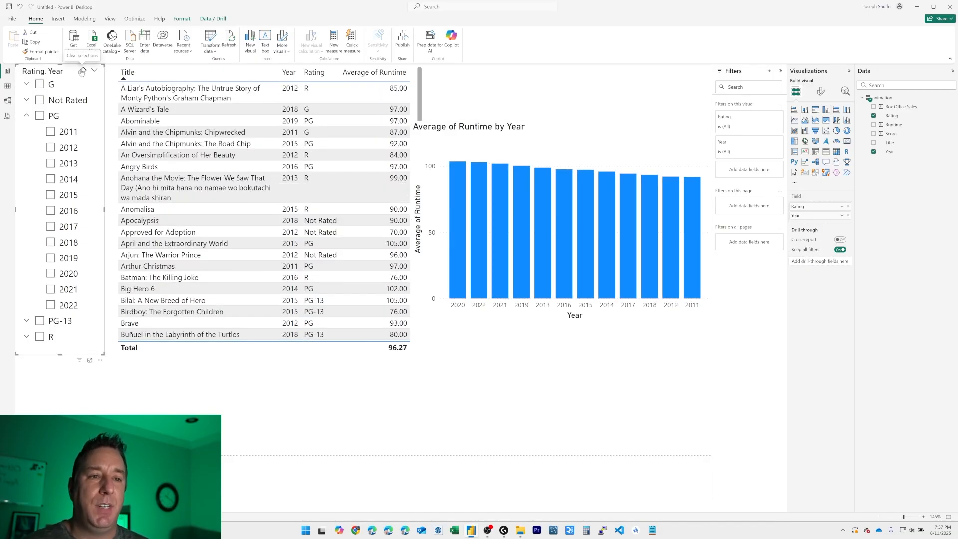
left_click(27, 116)
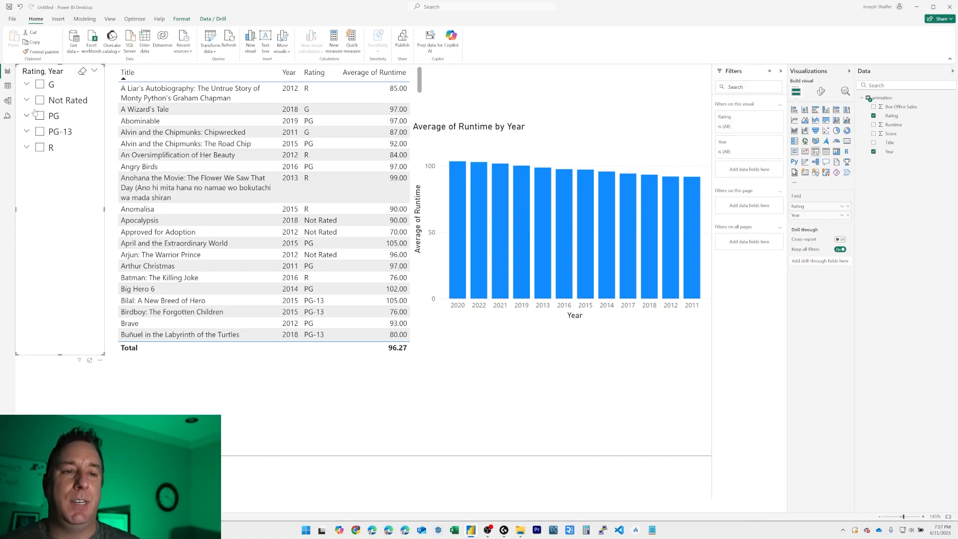
Step: Try the slicer with G, Not Rated and the PG years 2011, 2012, 2014 and 2015, and clear all selections
left_click(40, 84)
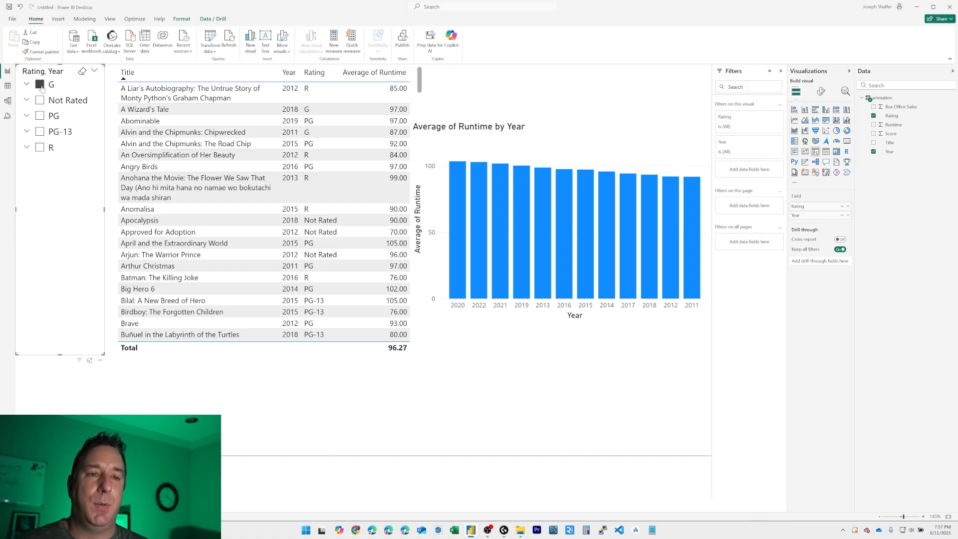
left_click(40, 100)
left_click(26, 115)
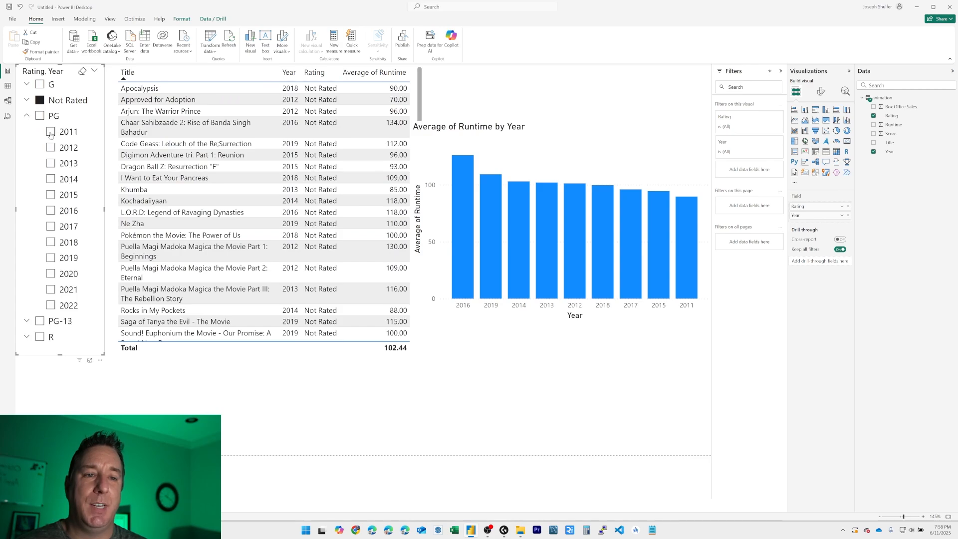
left_click(51, 131)
left_click(51, 148)
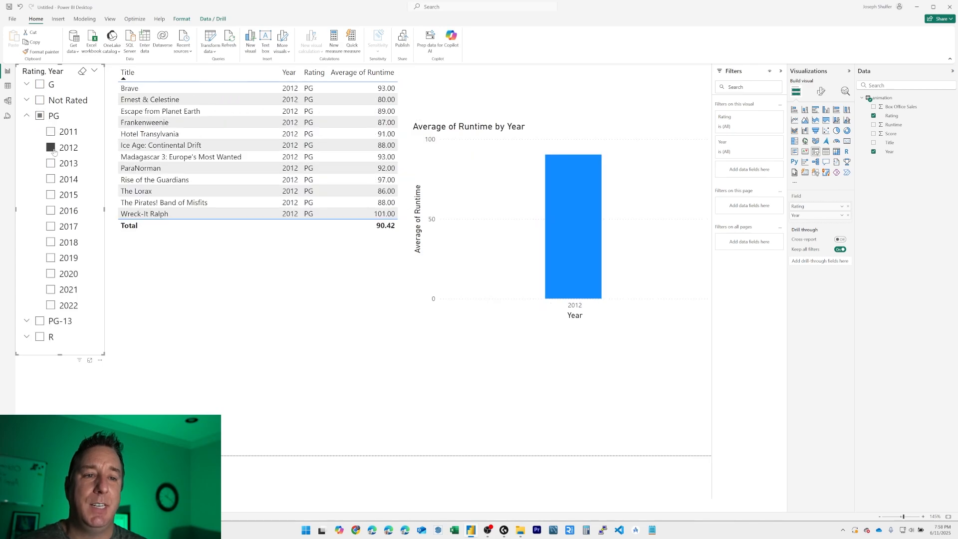
left_click(57, 178, "ctrl")
left_click(58, 195, "ctrl")
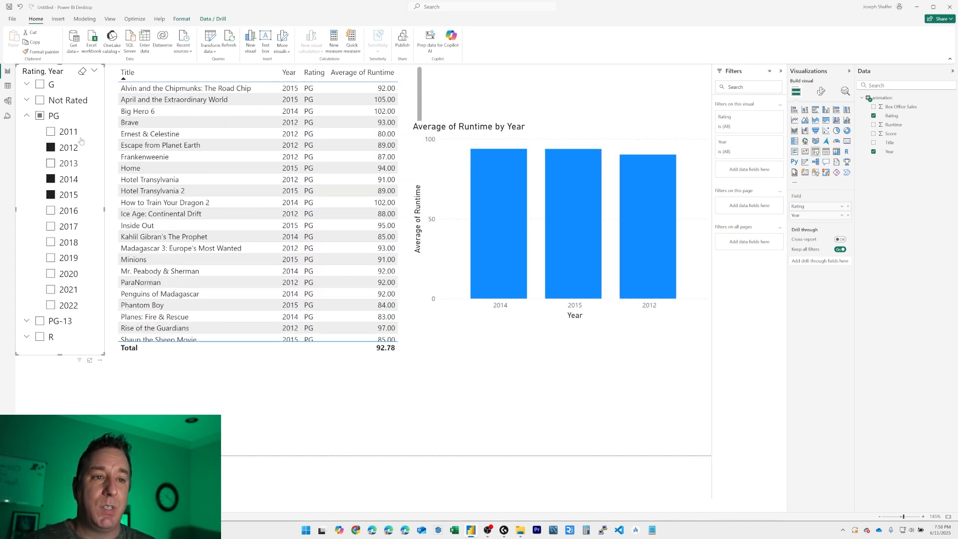
left_click(82, 73)
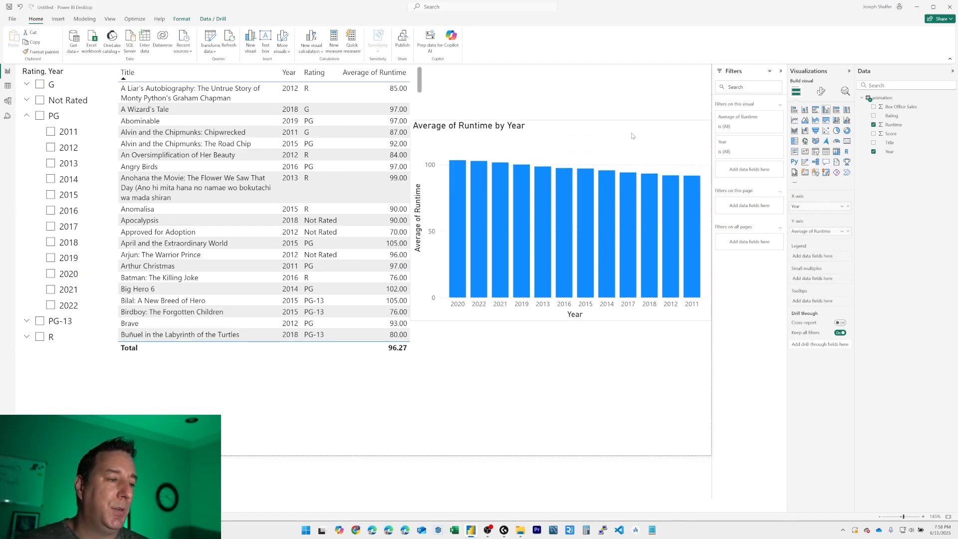
Step: Move the runtime chart down the page and narrow it from its table-facing edge to leave a gap beside the movie table
left_click_drag(605, 134, 605, 161)
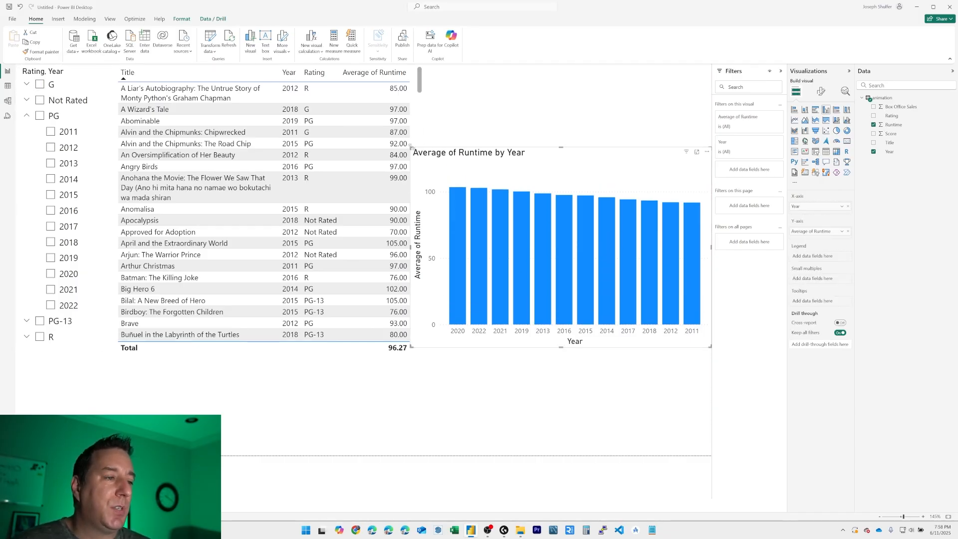
left_click_drag(411, 146, 439, 150)
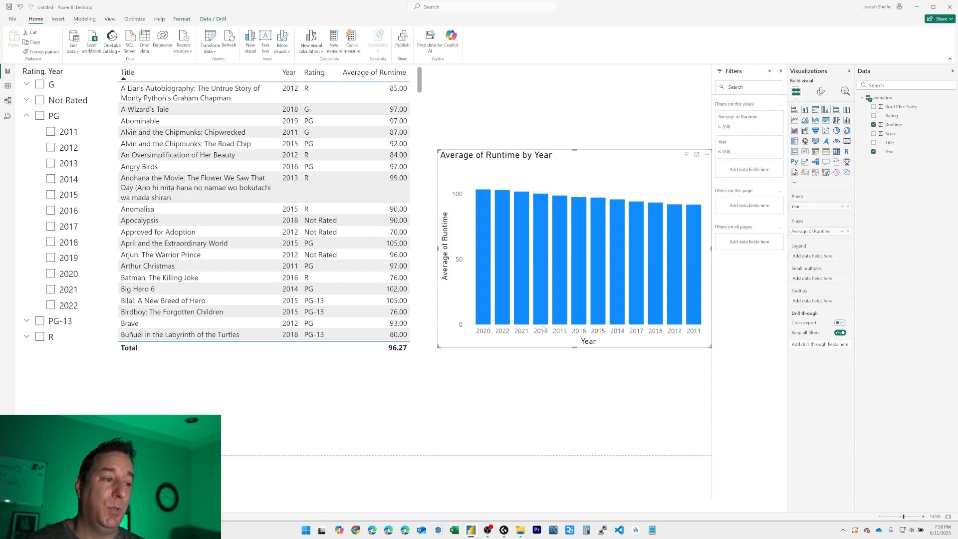
mouse_move(522, 219)
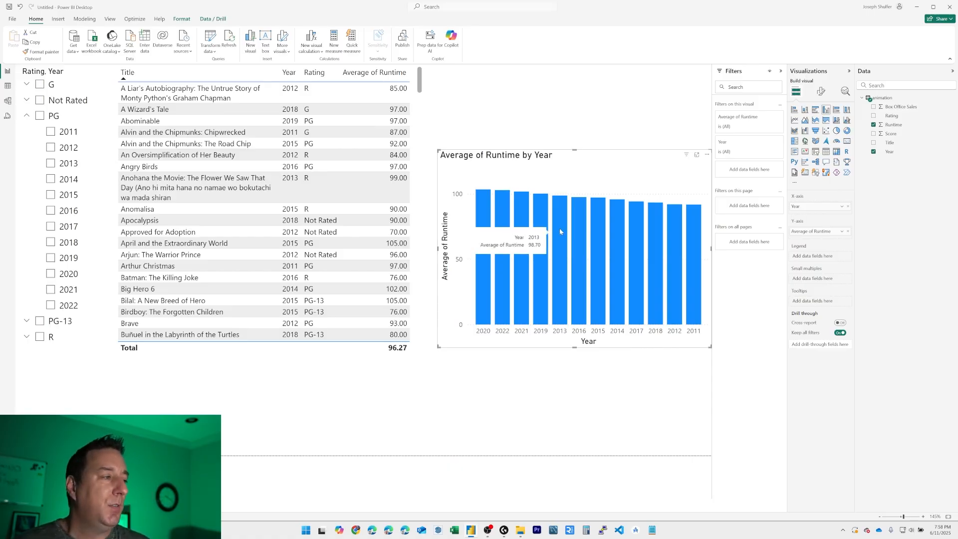
left_click_drag(647, 168, 647, 175)
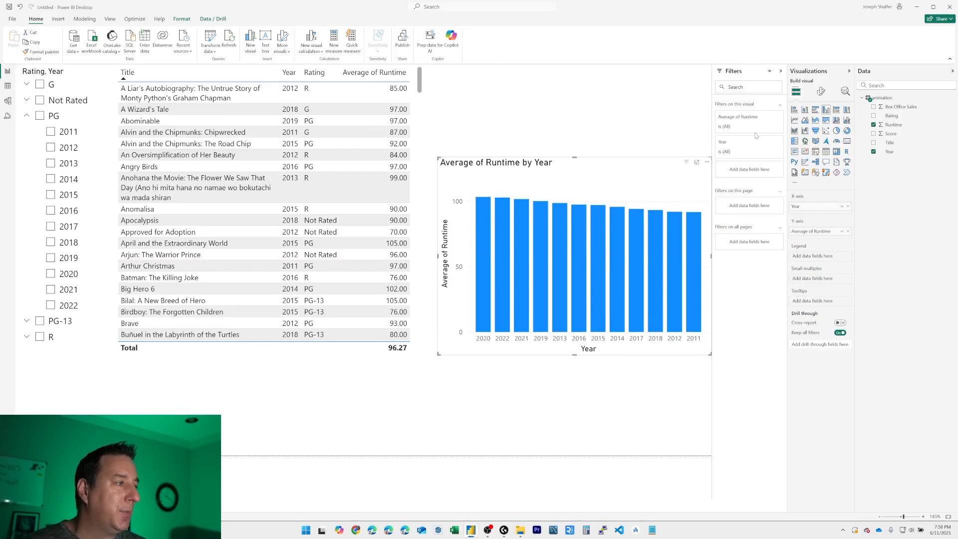
Step: Insert a card, place it above the runtime chart, widen it and fill it with the Box Office Sales field
left_click(682, 128)
left_click(848, 141)
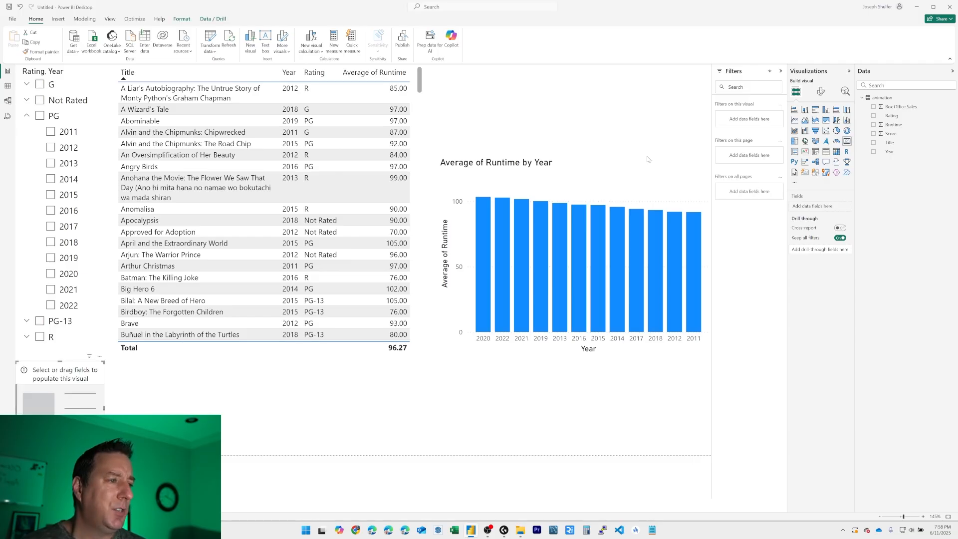
left_click_drag(91, 391, 532, 52)
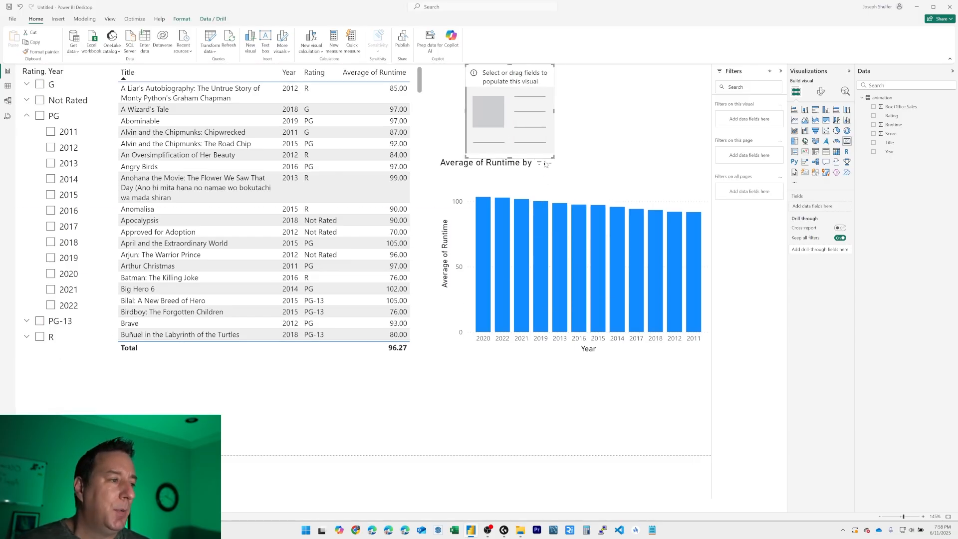
left_click_drag(555, 159, 643, 143)
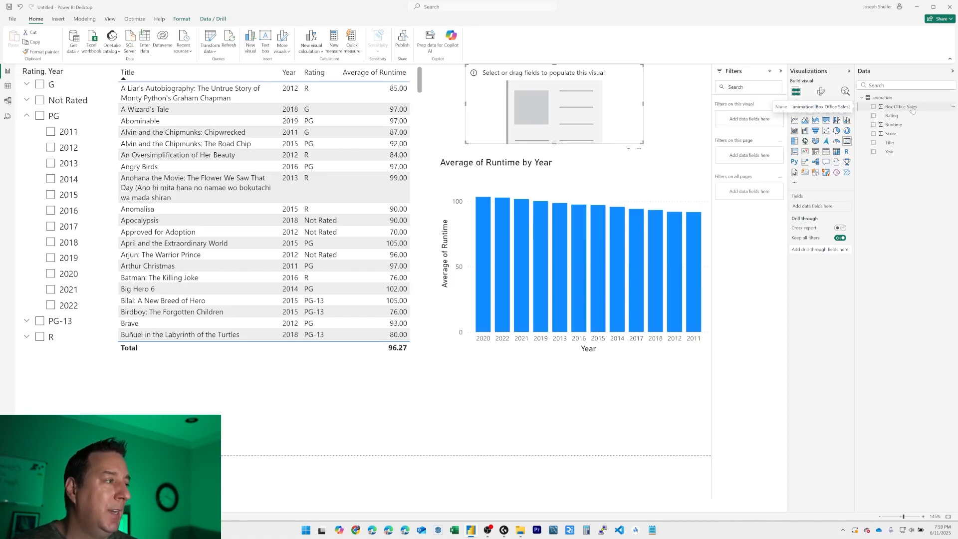
left_click_drag(913, 109, 555, 105)
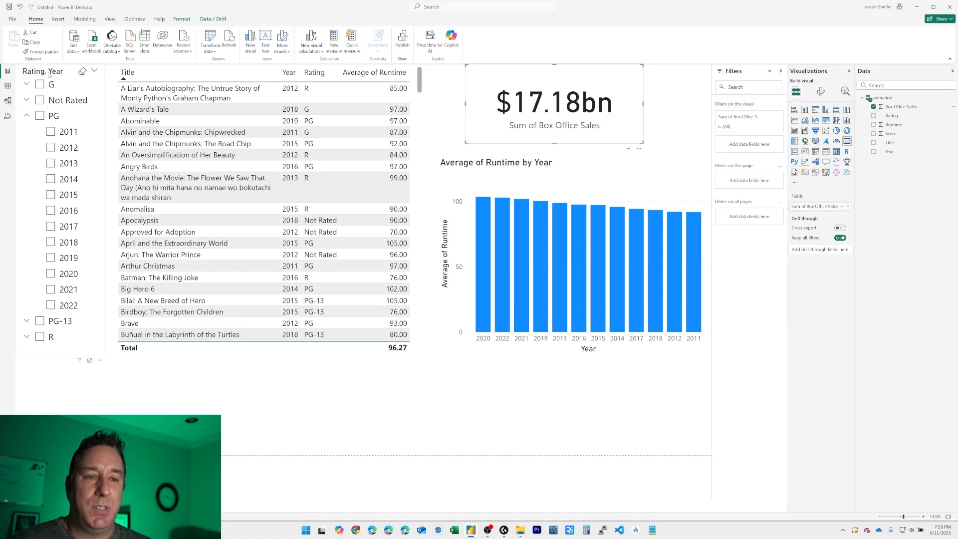
Step: Test the card with the slicer: select all PG years, exclude 2017, clear PG and select 2013
left_click(26, 118)
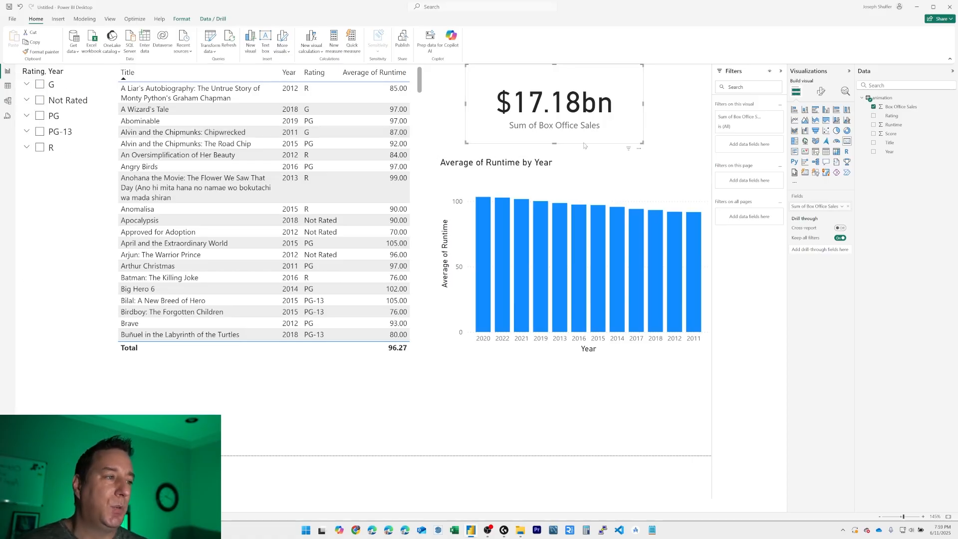
left_click(40, 117)
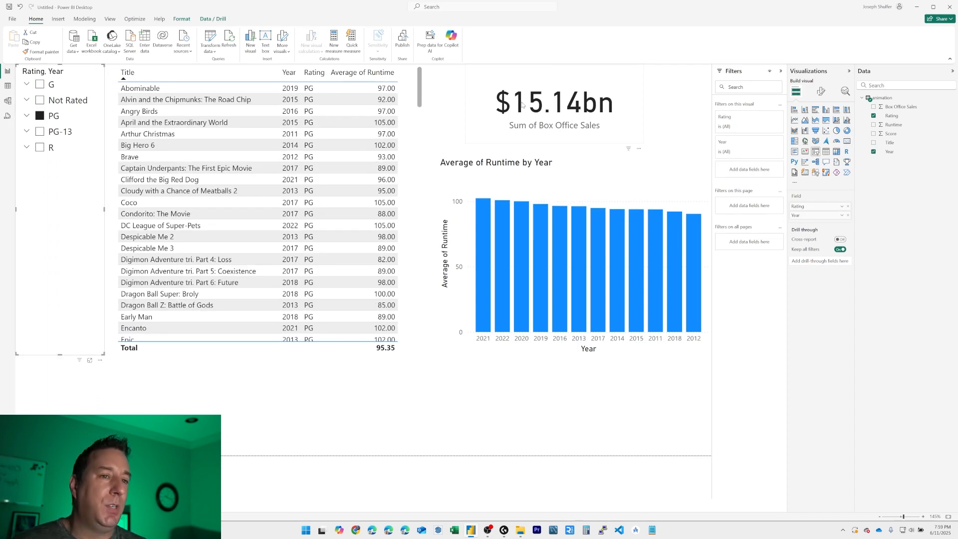
left_click(27, 117)
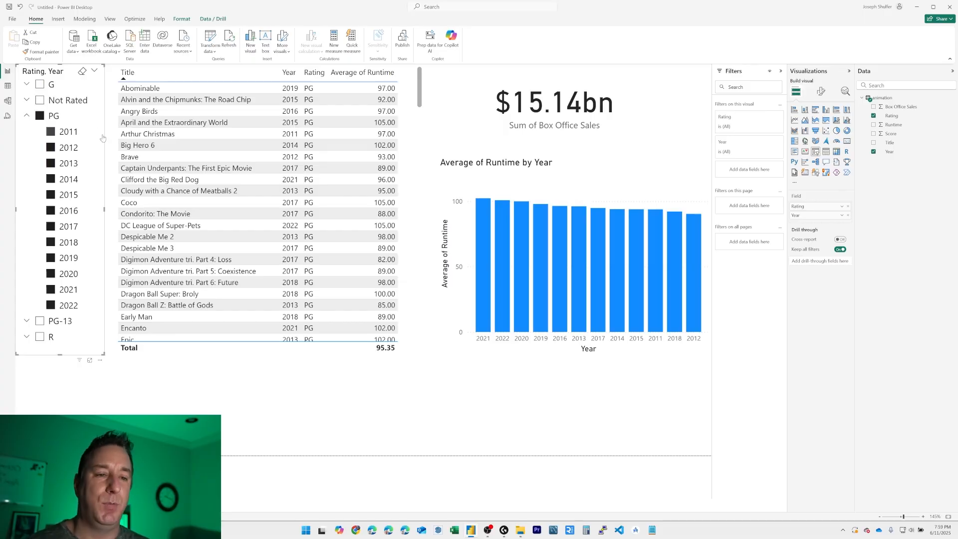
left_click(52, 227)
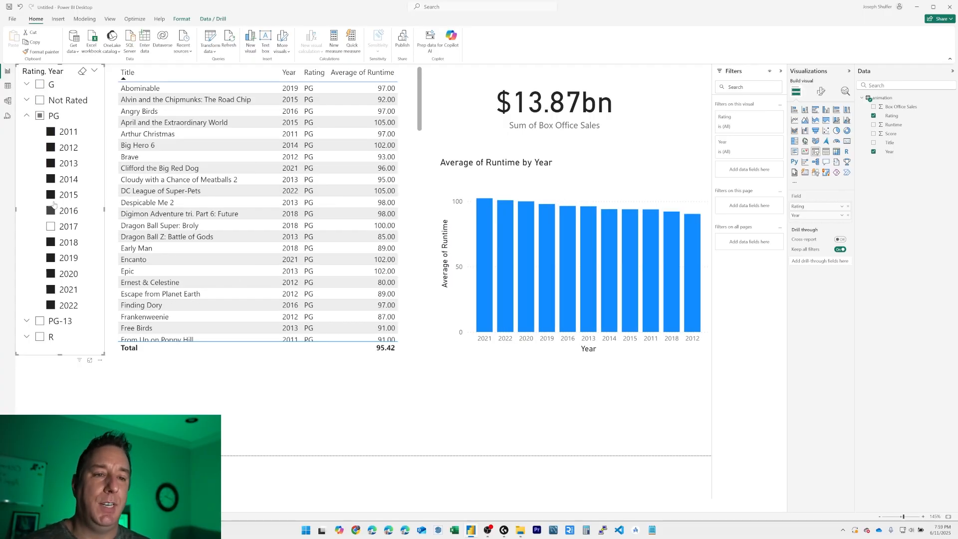
left_click(49, 119)
left_click(51, 163)
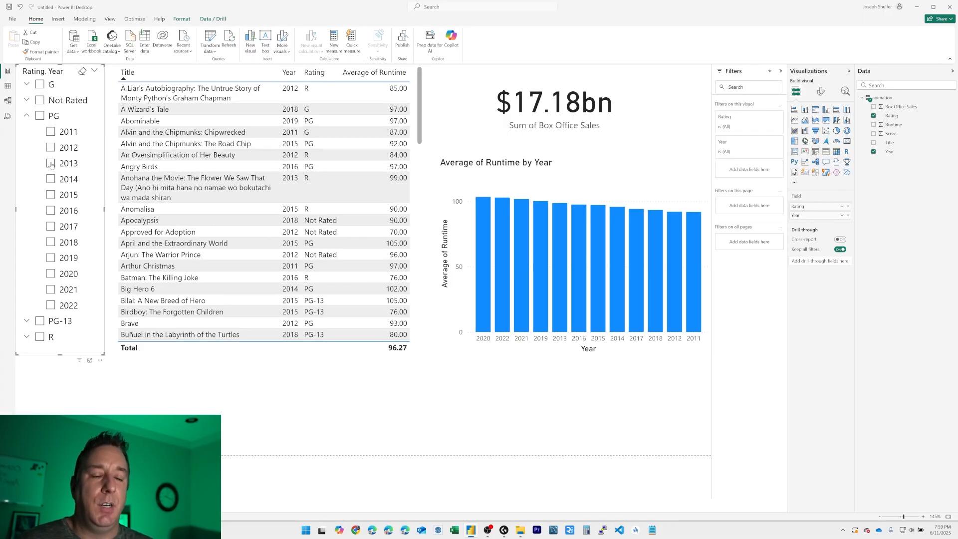